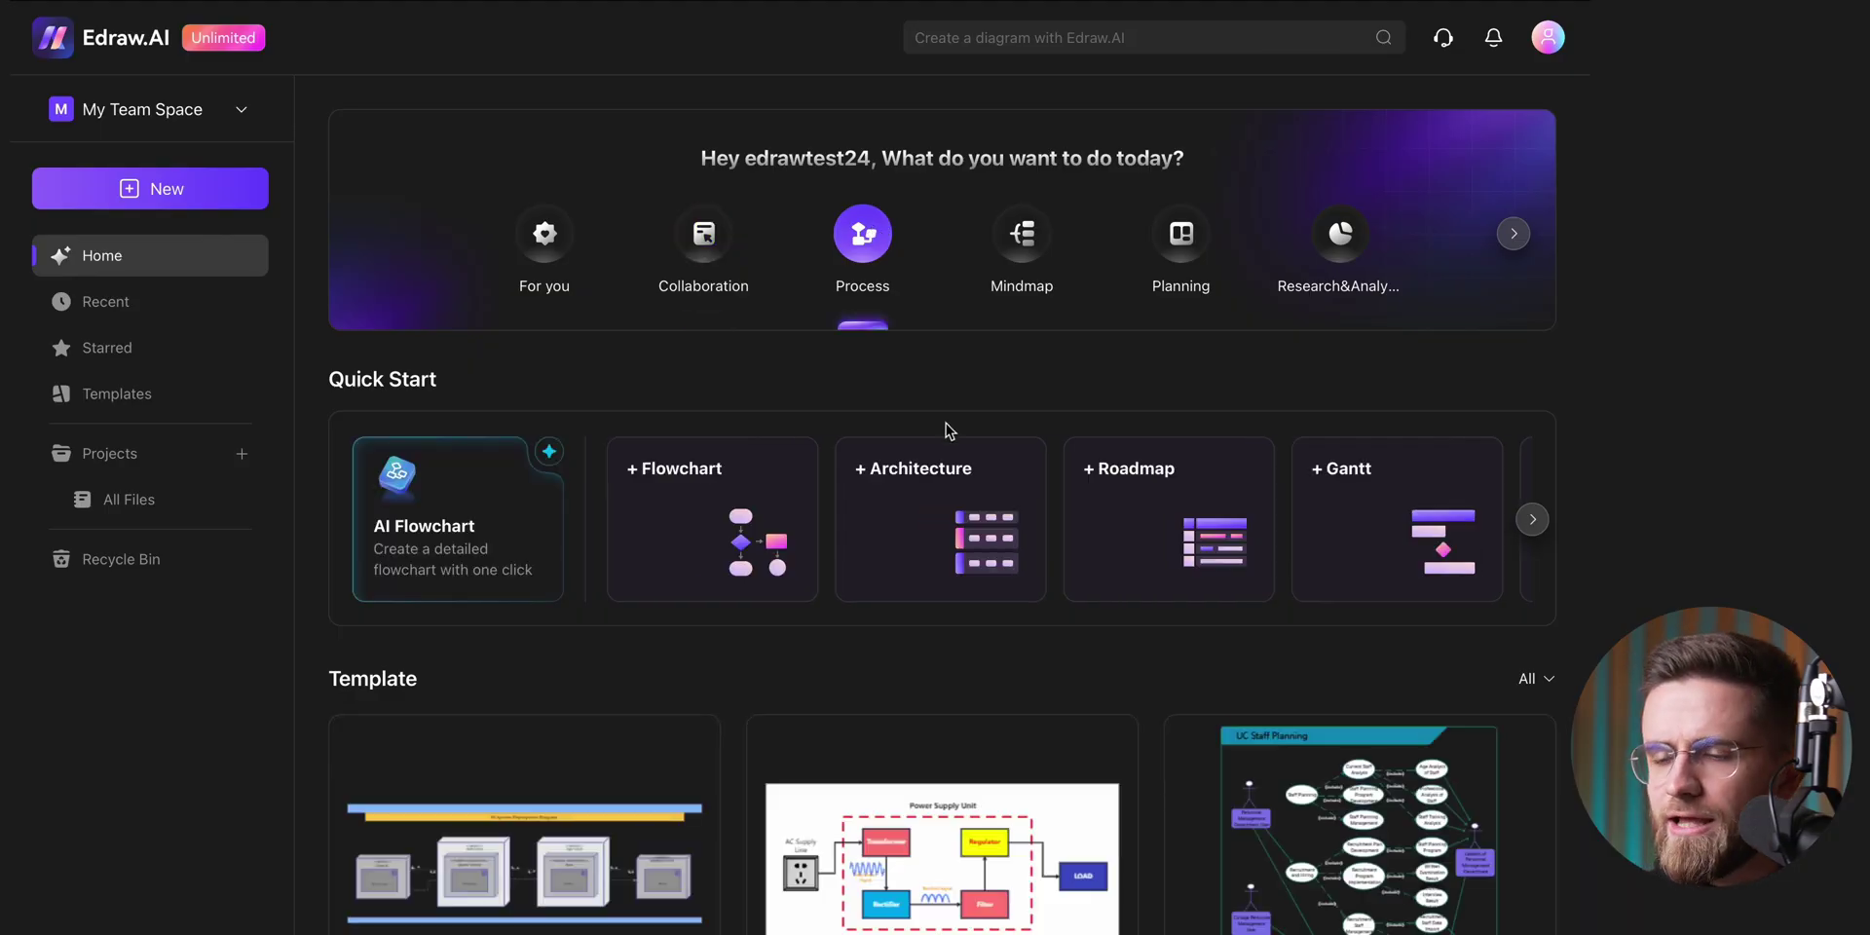
Step: Browse the home page templates, then show the Mindmap category's quick-start options
scroll(949, 431, "down", 6)
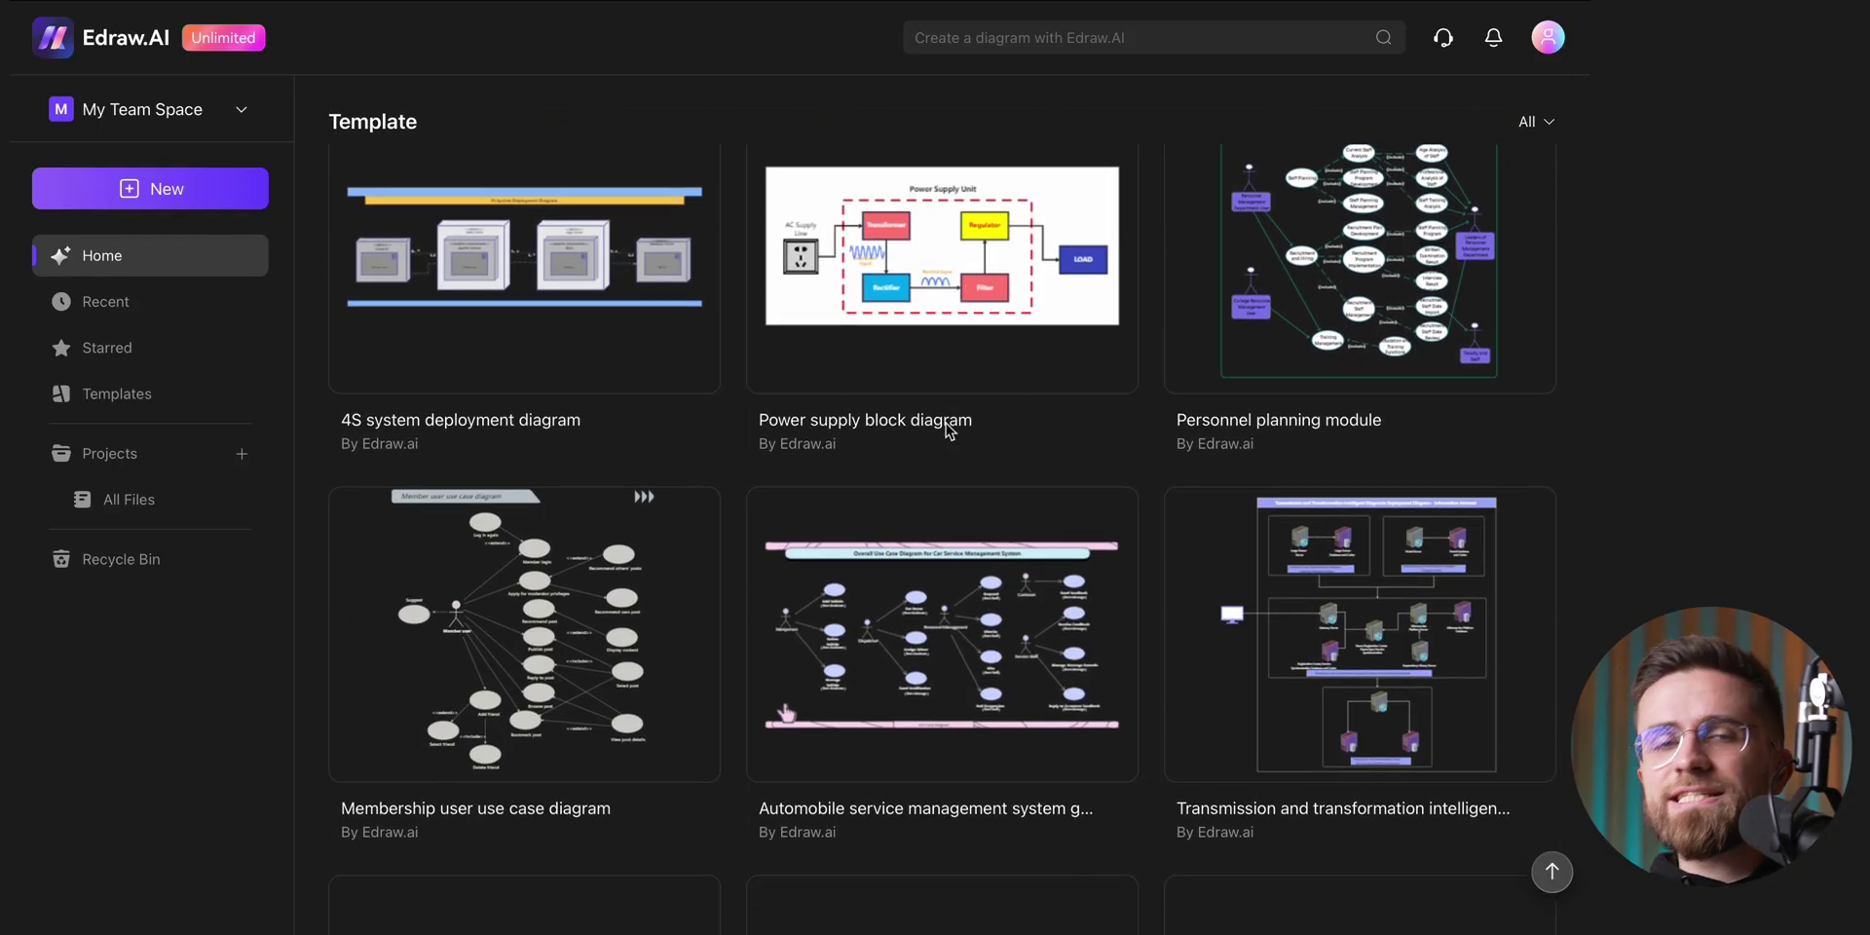
scroll(945, 427, "up", 6)
left_click(1016, 274)
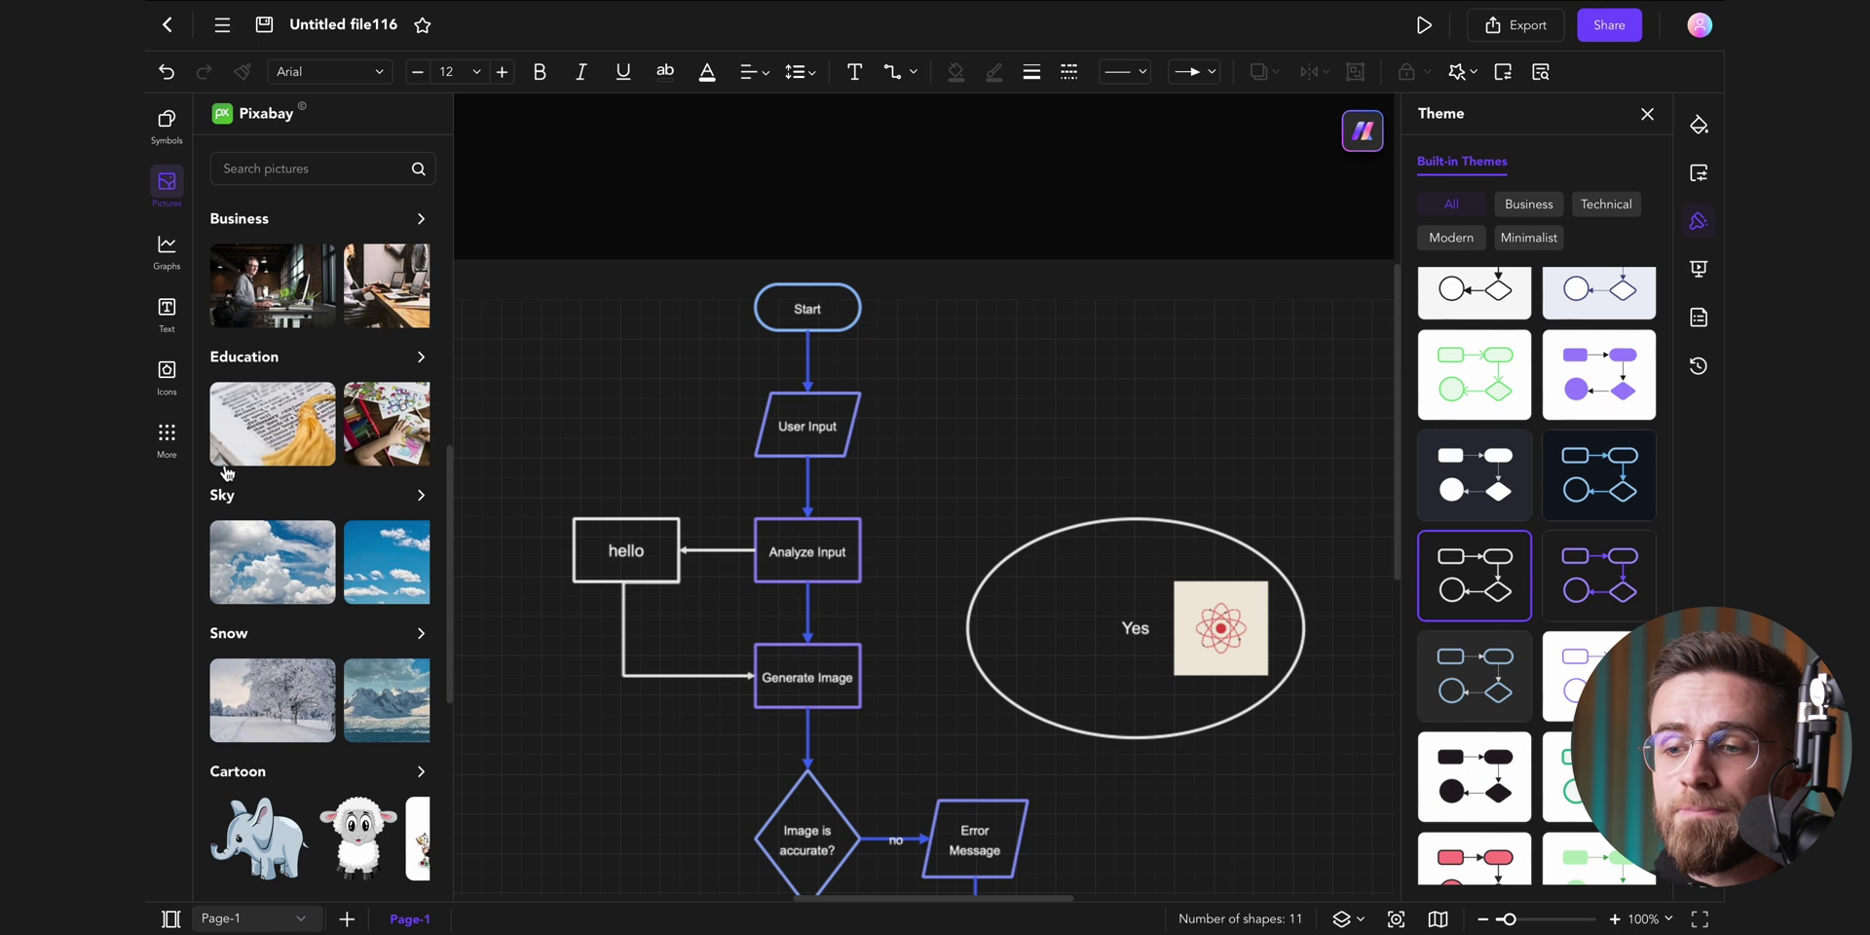
Step: Browse the list of chart types to find the donut chart
scroll(226, 473, "down", 3)
left_click(167, 250)
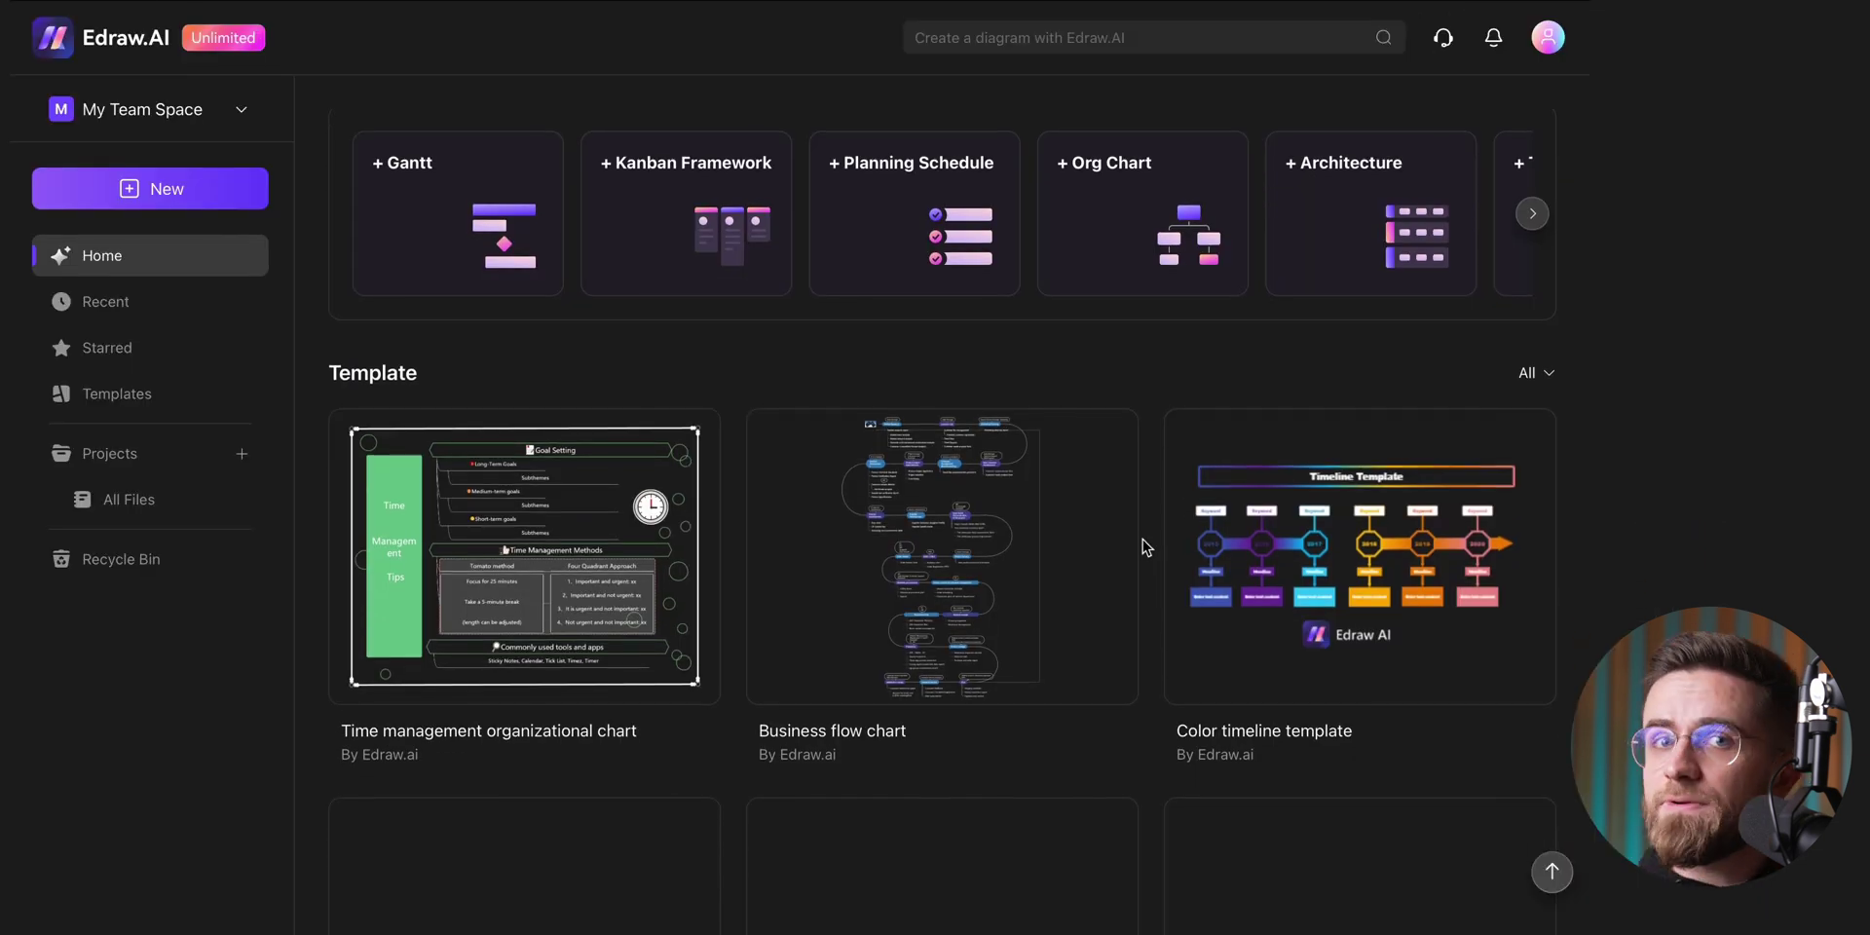
scroll(1146, 547, "down", 2)
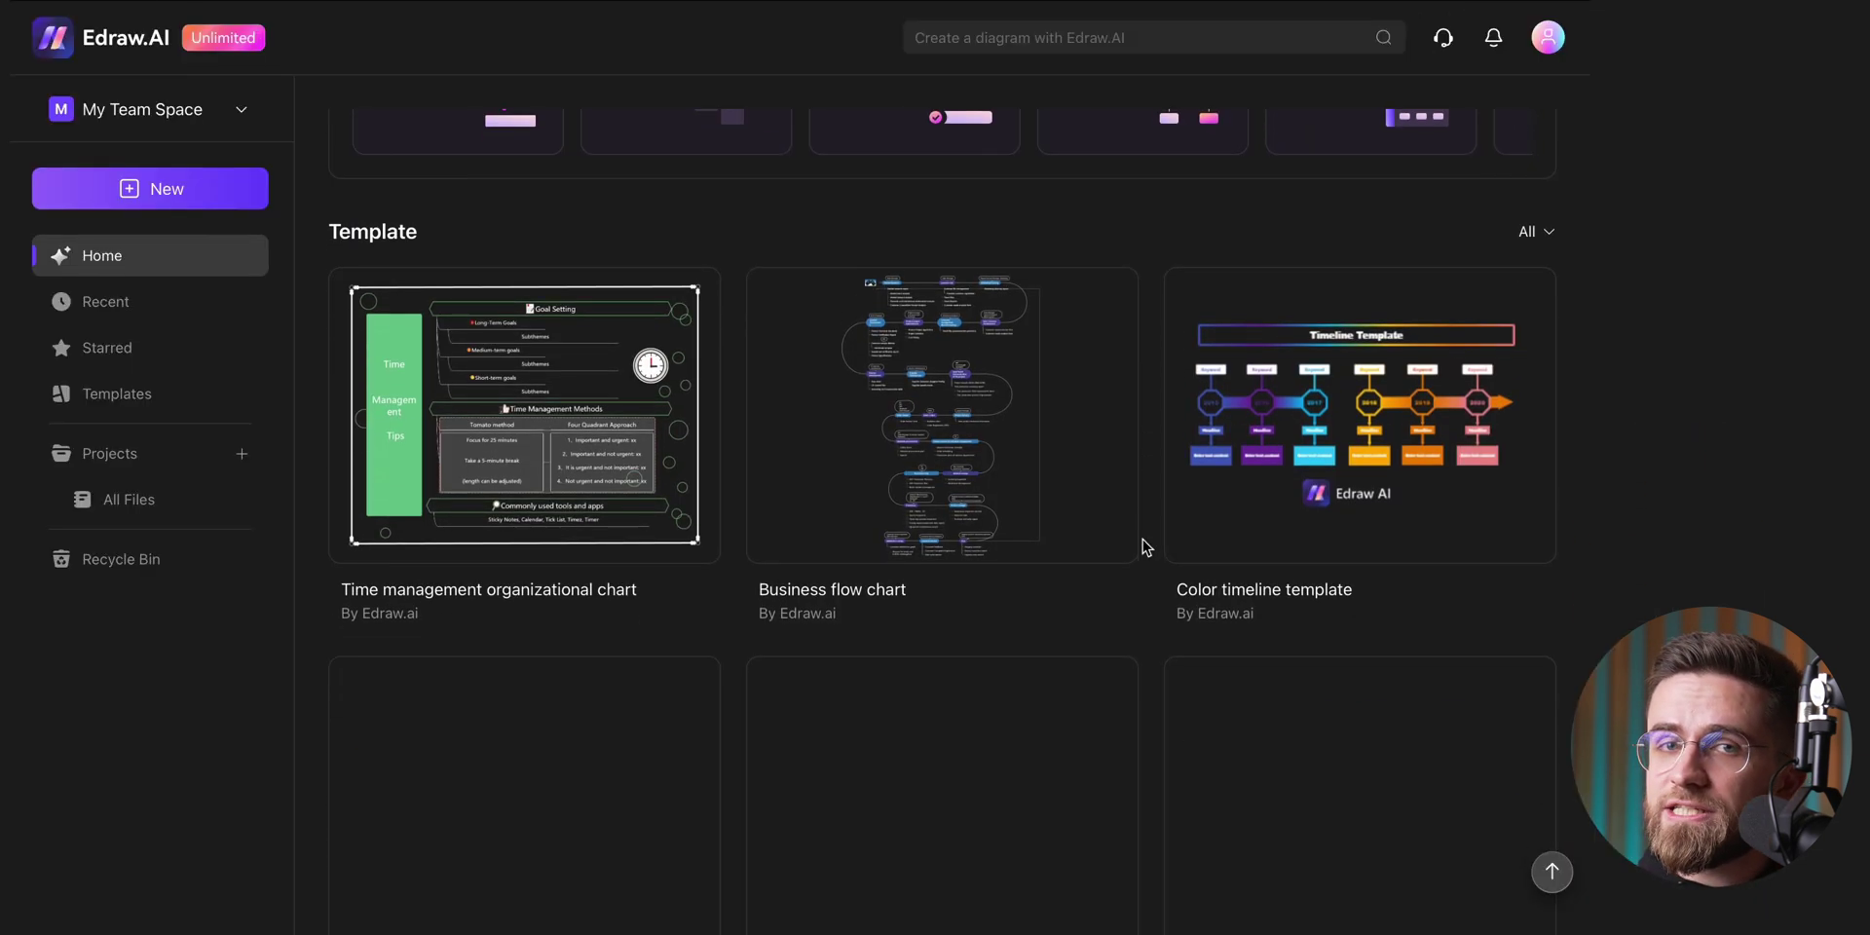
scroll(1145, 548, "down", 2)
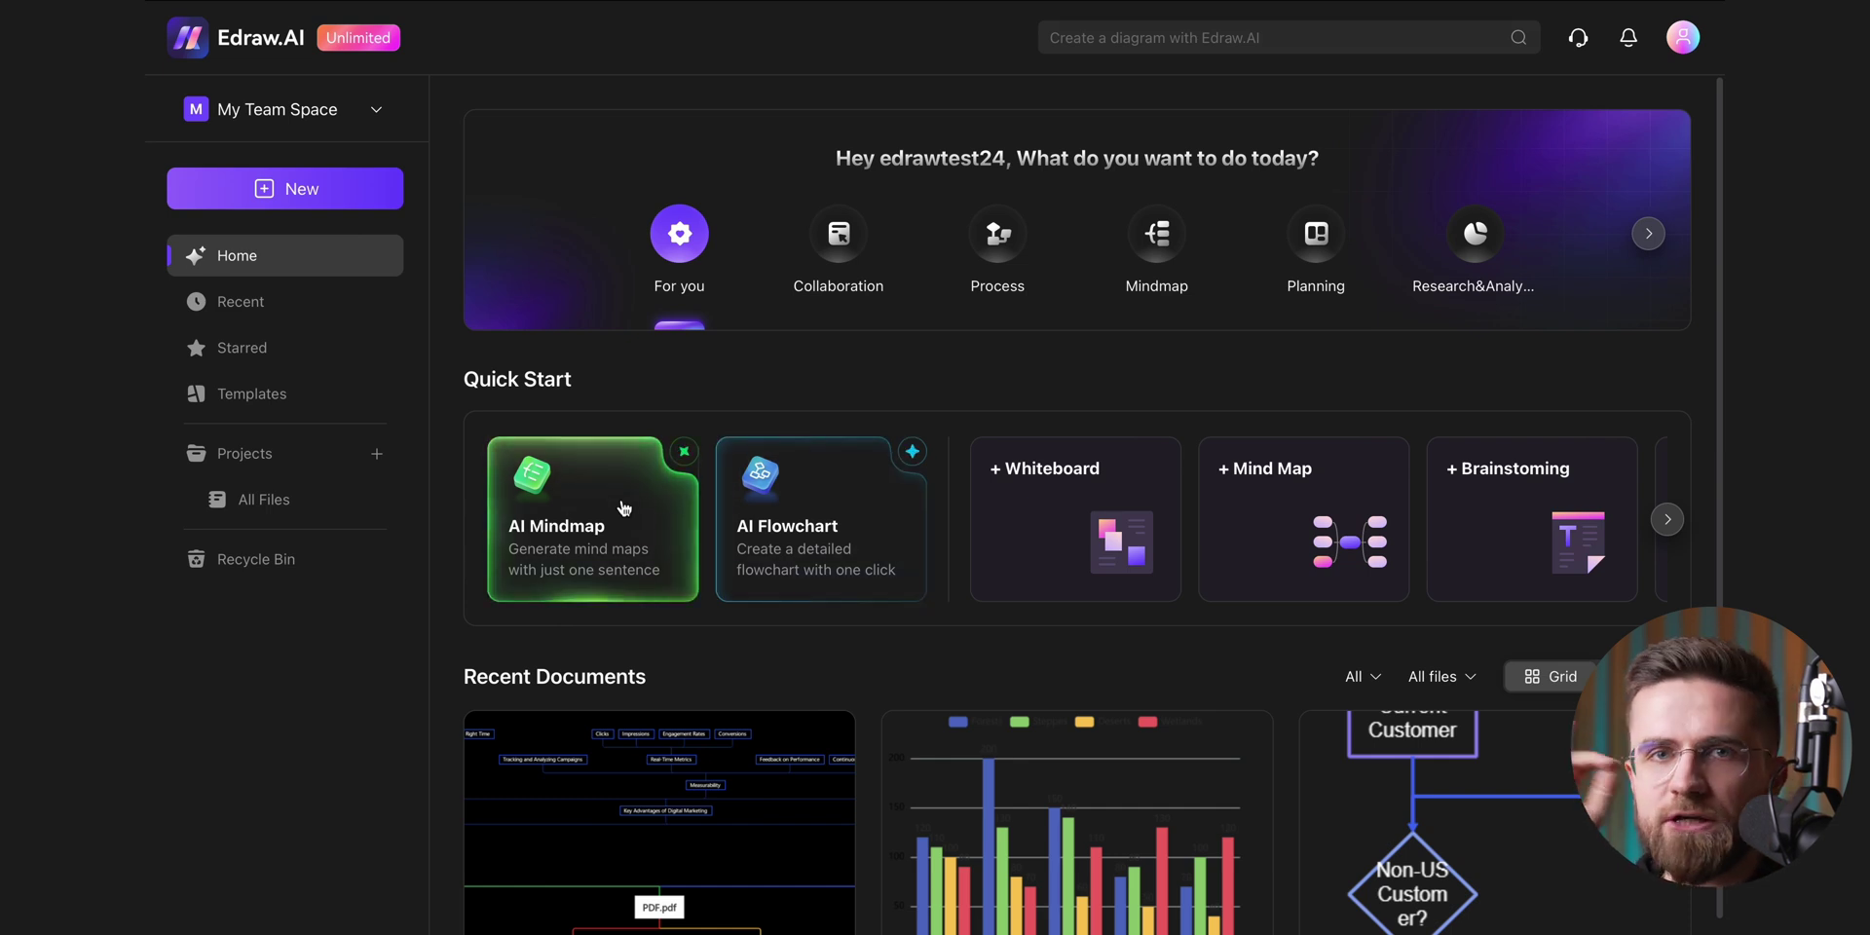
scroll(1148, 542, "down", 2)
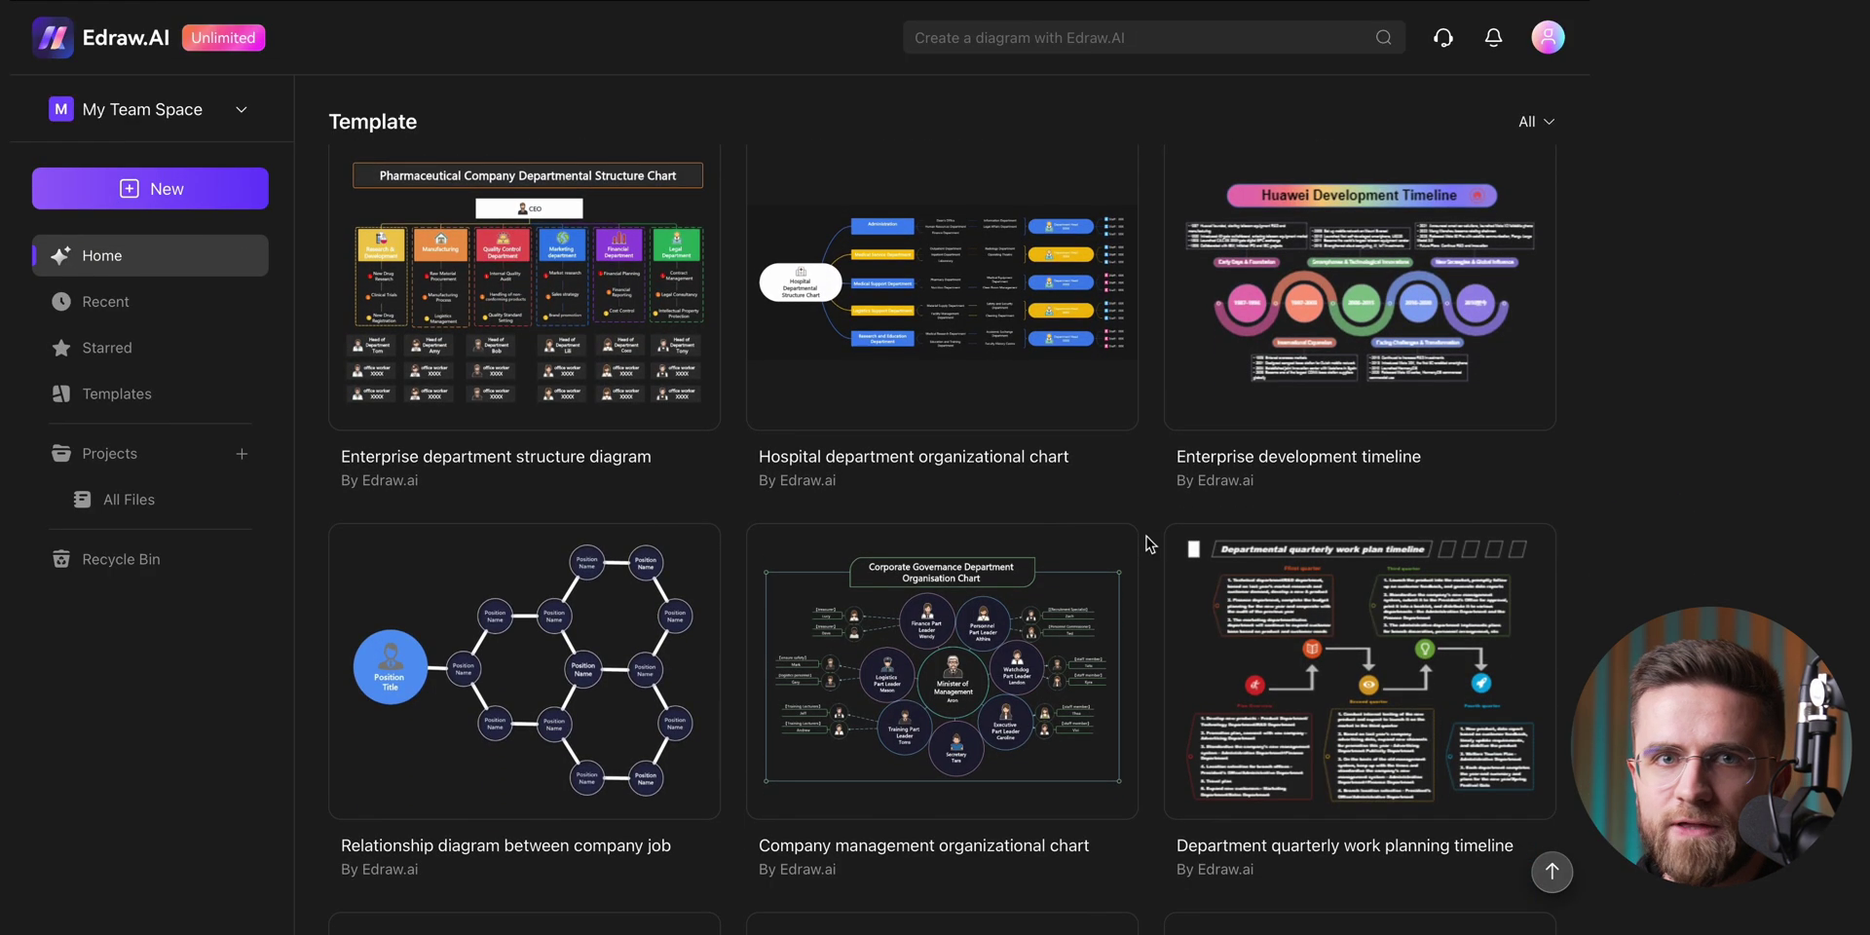
scroll(1147, 543, "up", 5)
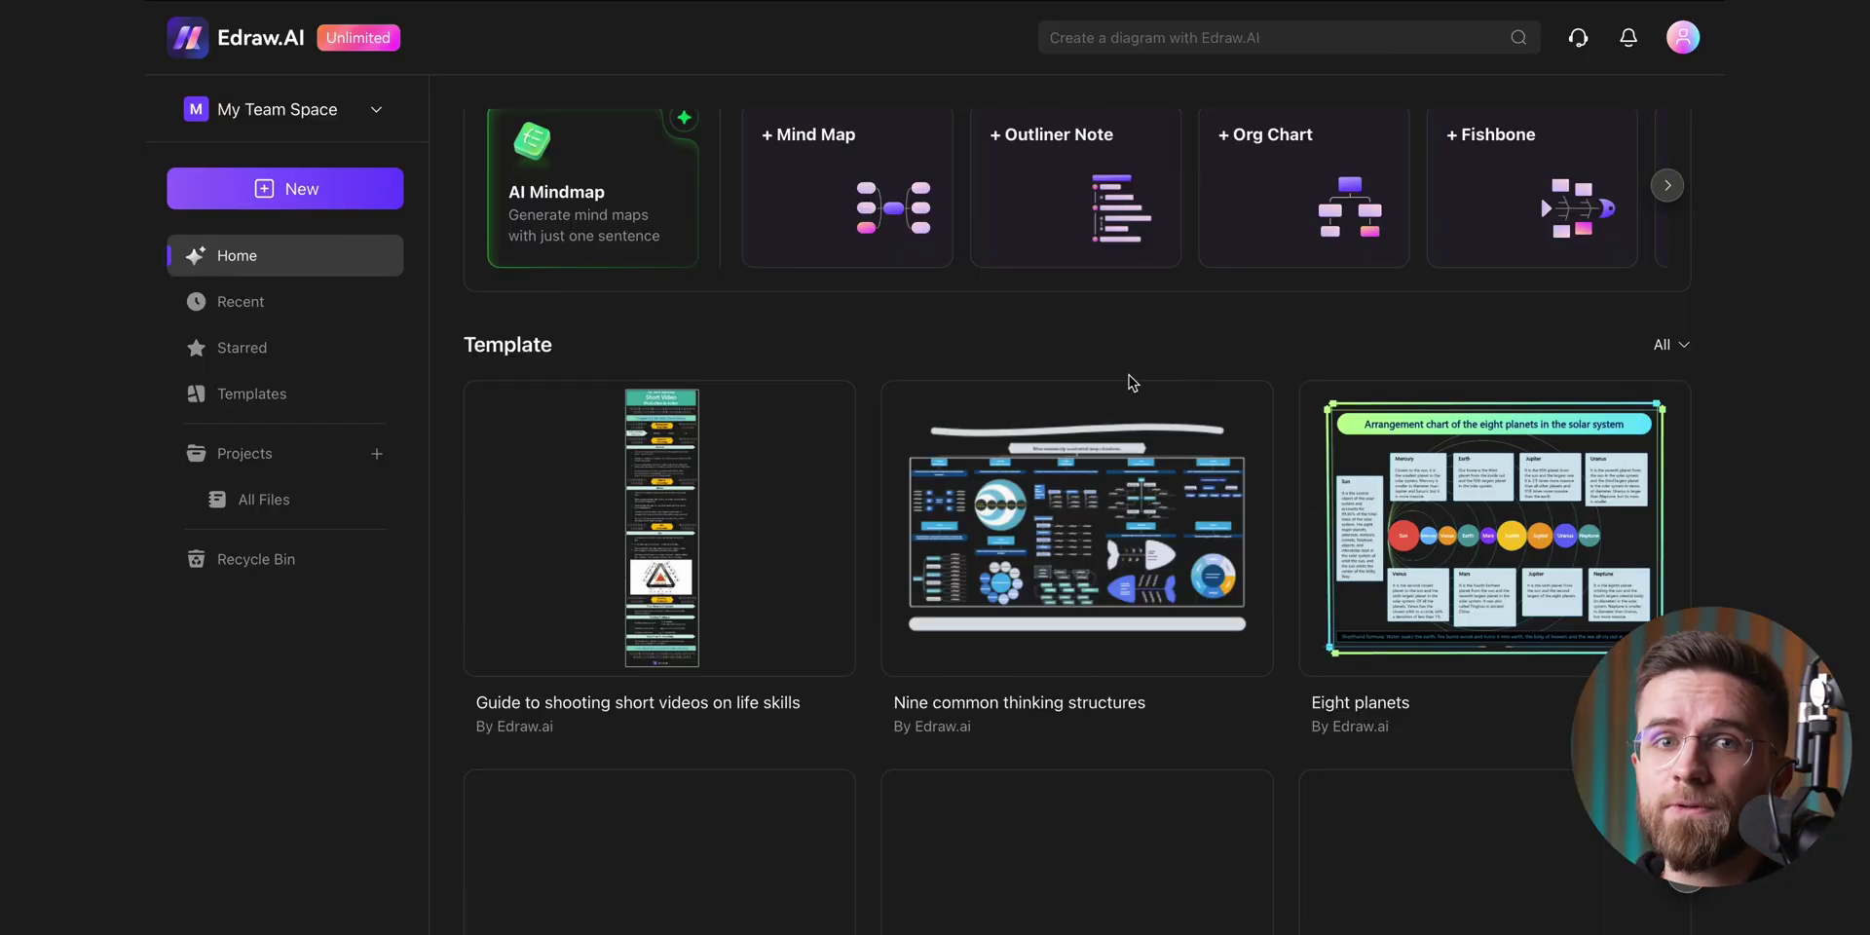
Step: Place the atom picture inside the Yes ellipse
scroll(1130, 376, "down", 4)
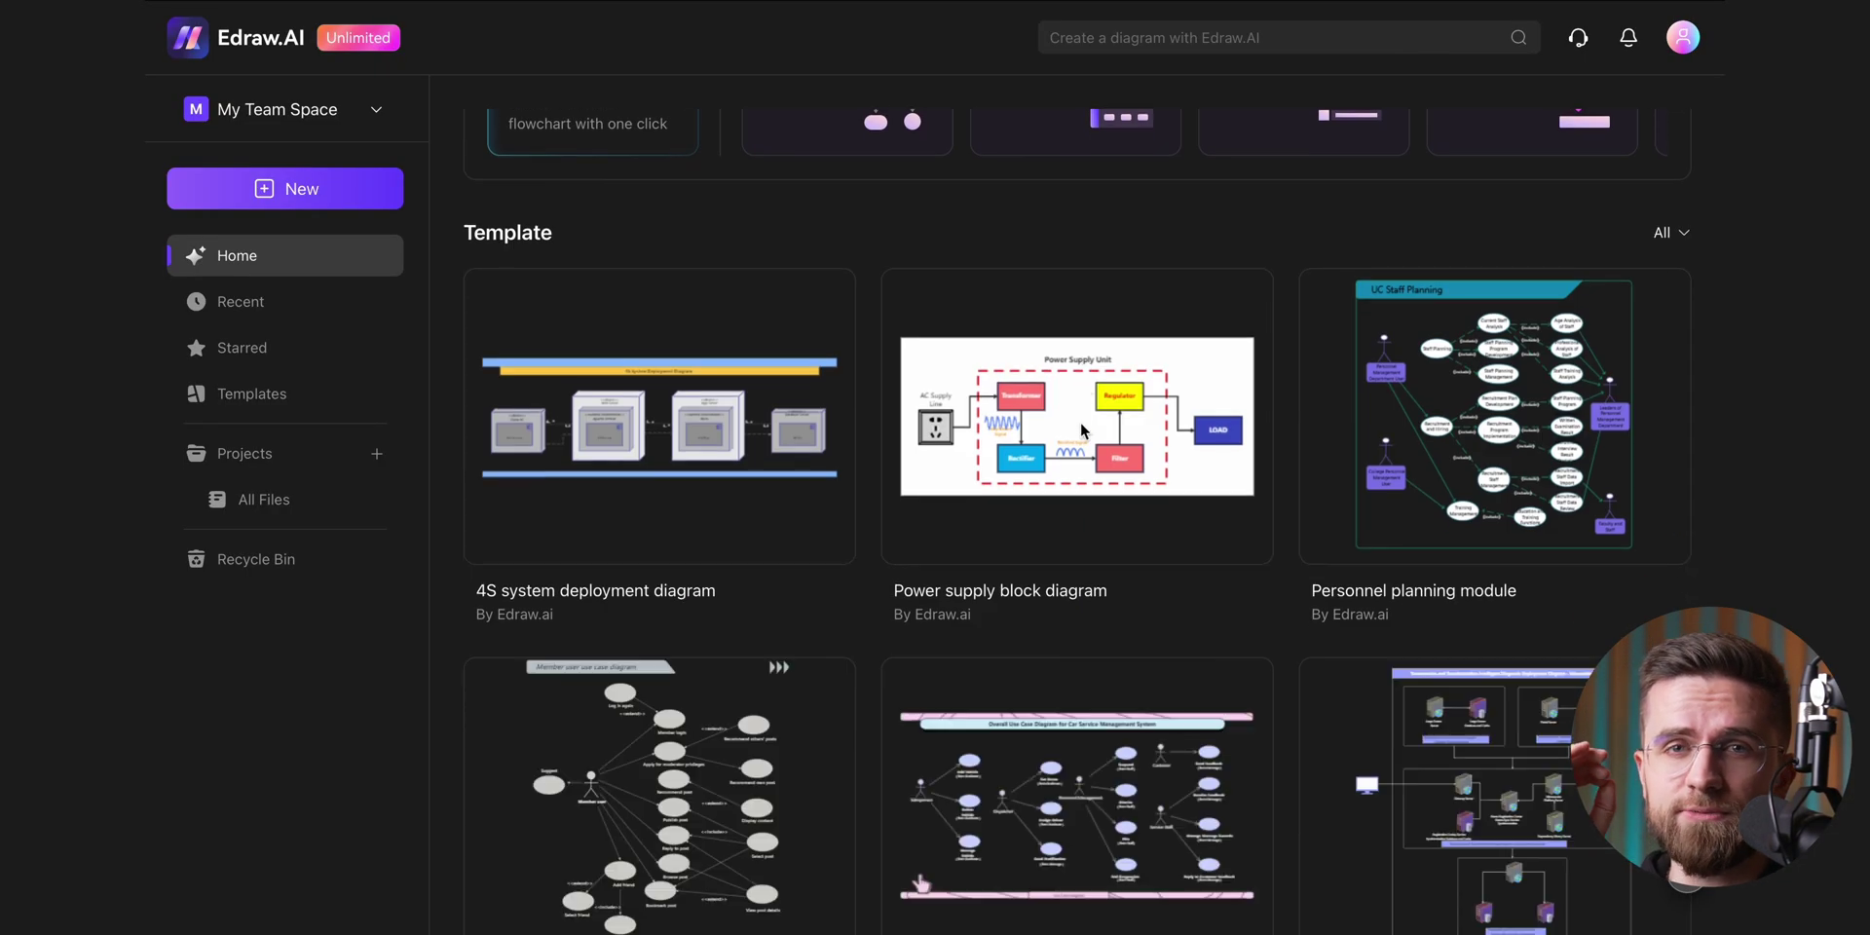
scroll(1081, 426, "down", 2)
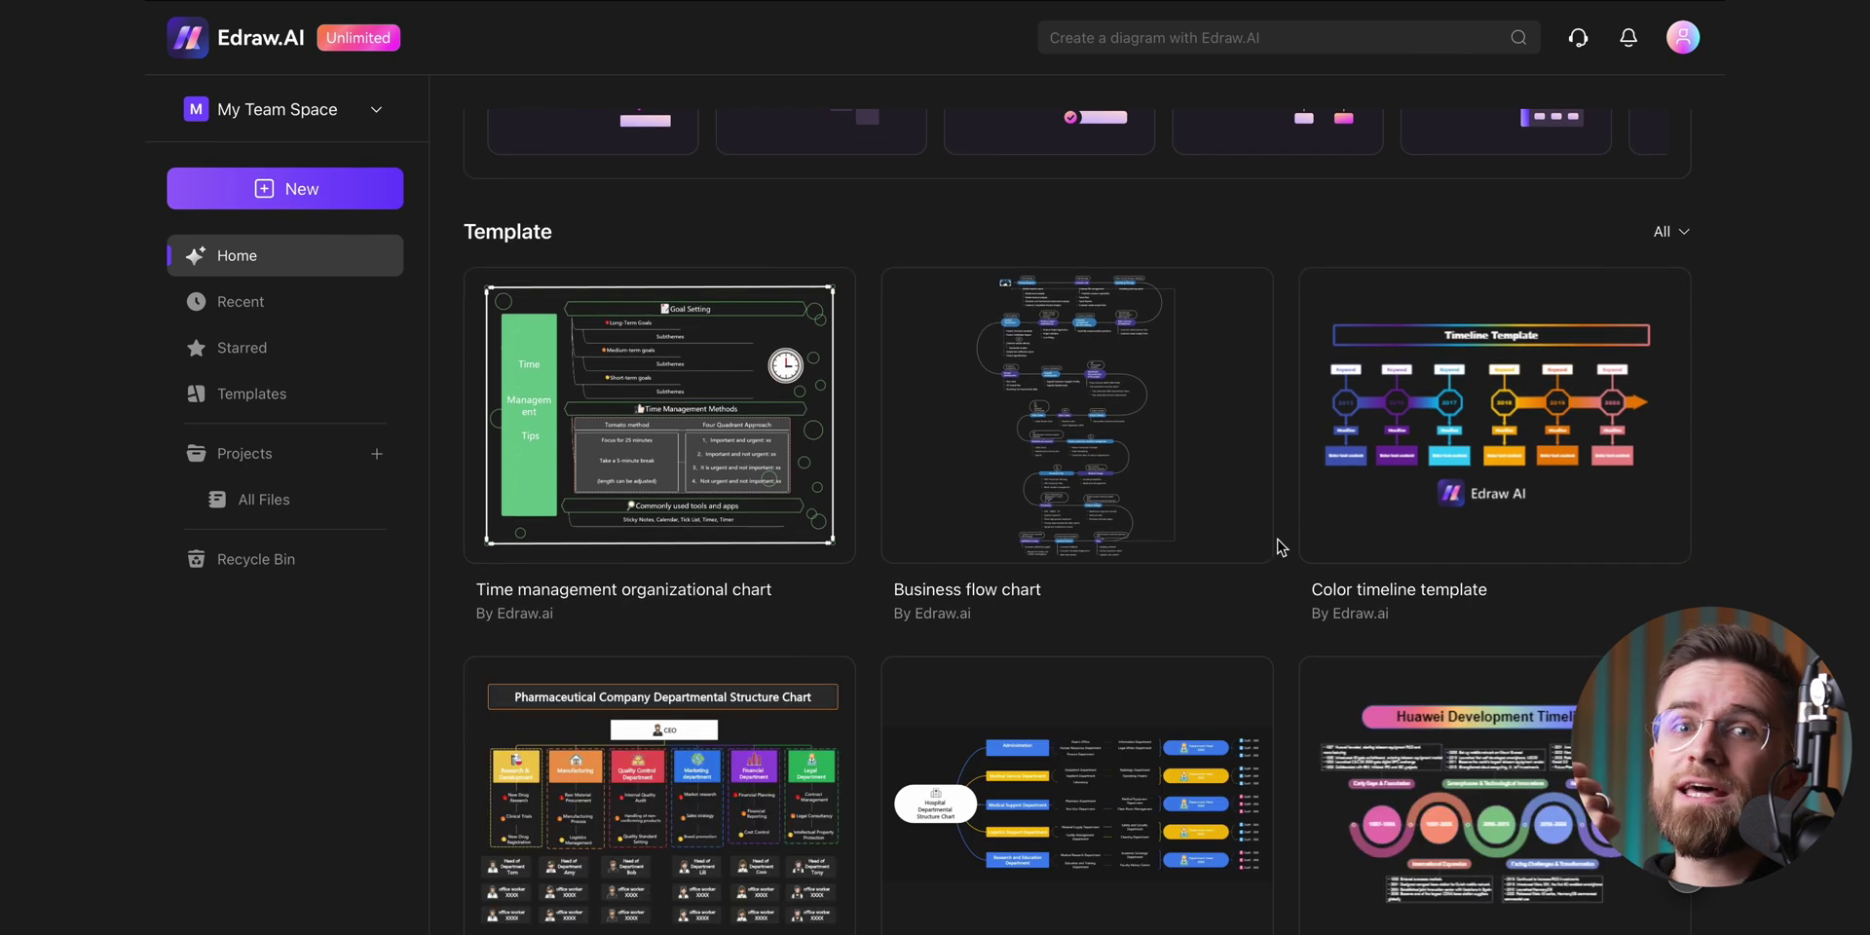
scroll(1280, 546, "down", 2)
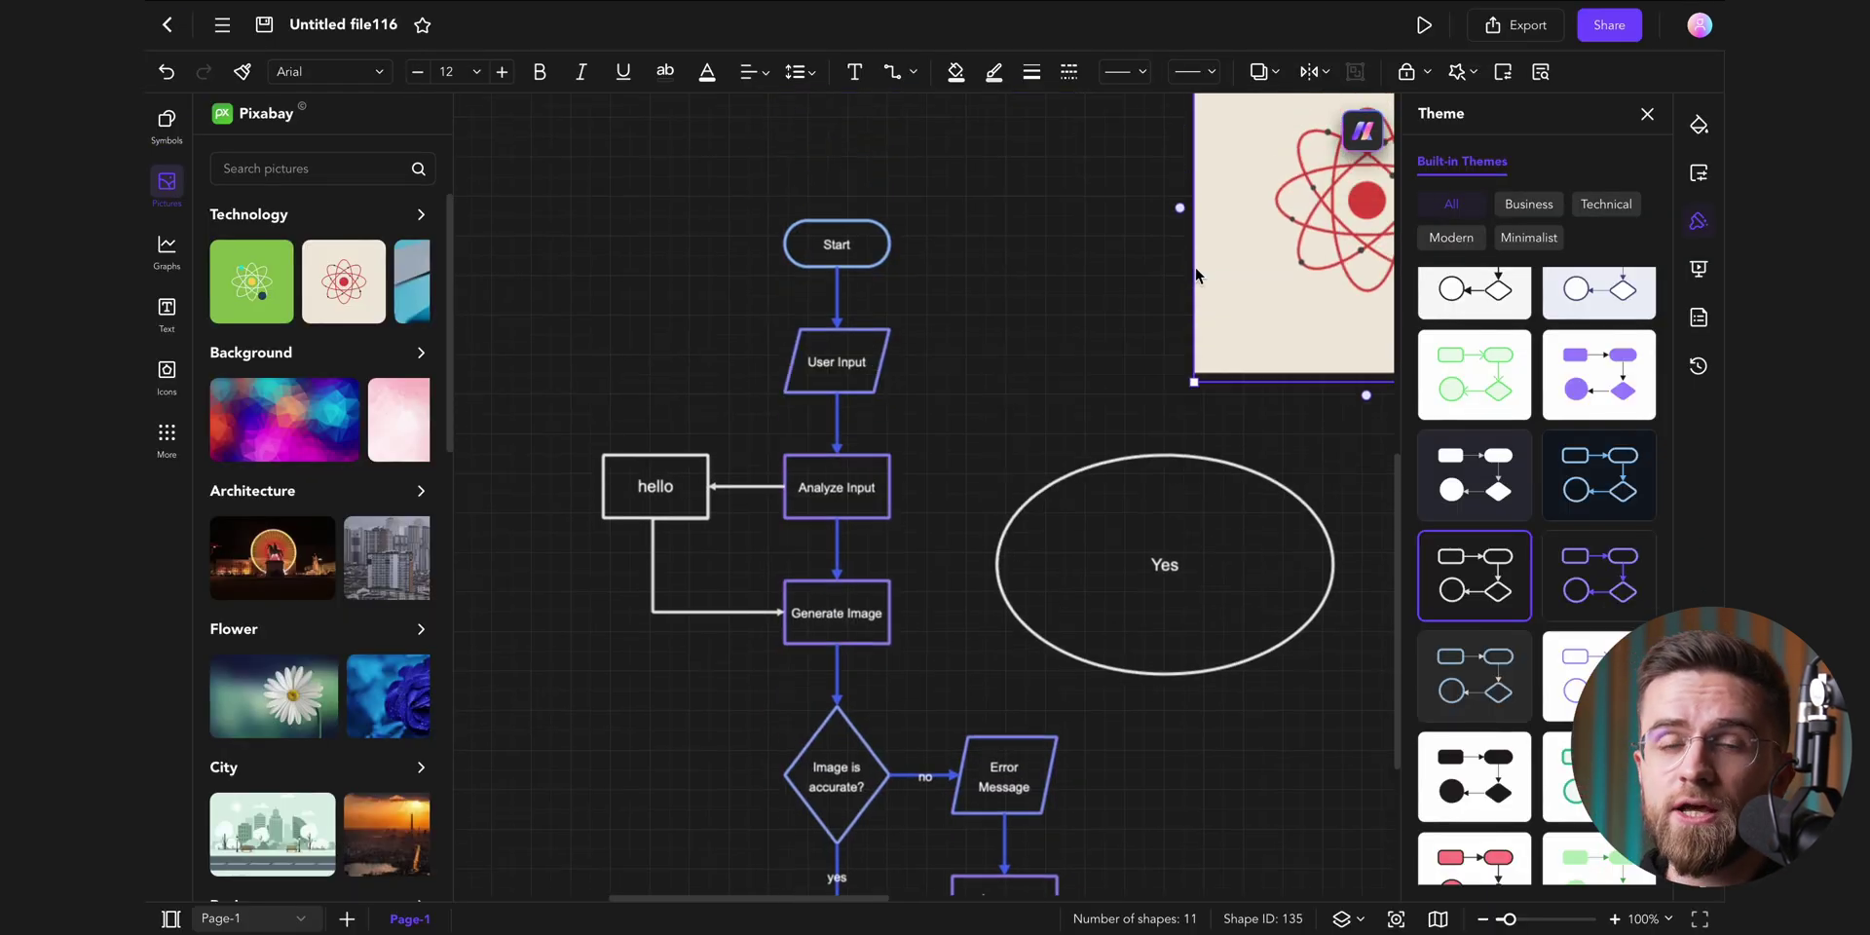
left_click_drag(1195, 267, 1040, 307)
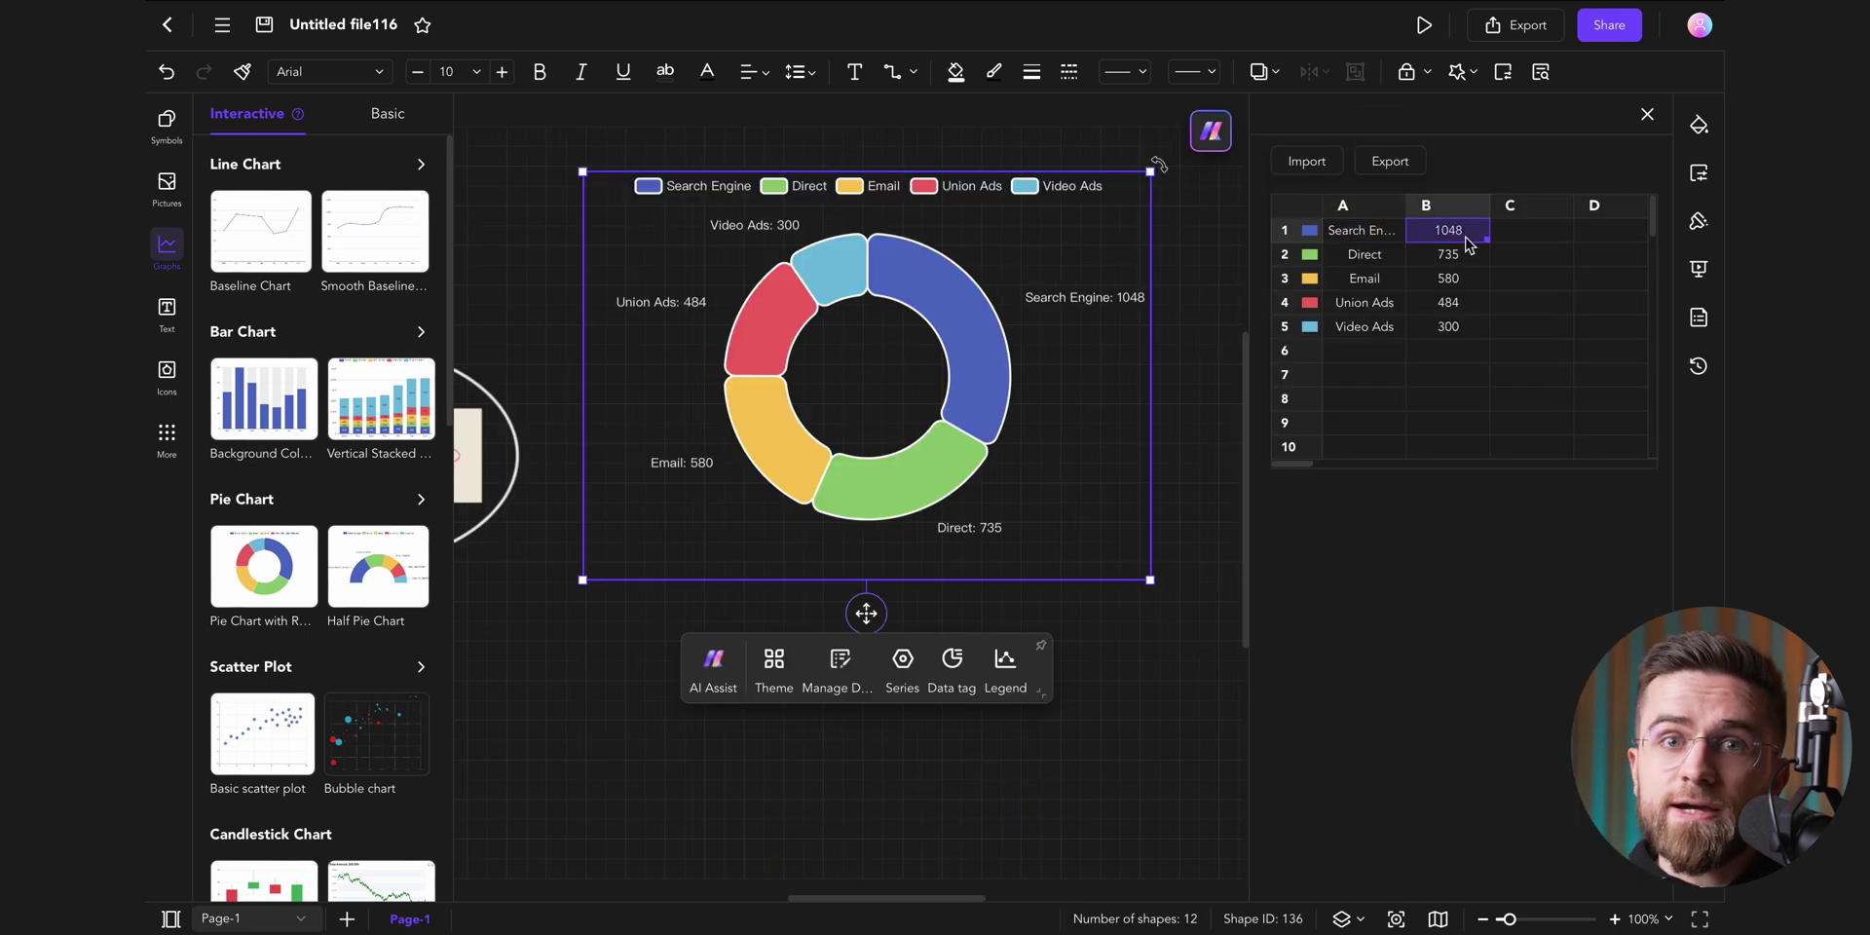
Step: Enter donut chart data values 6 and 584, committing Email as 321
type("6")
key("Return")
type("584")
left_click(1439, 327)
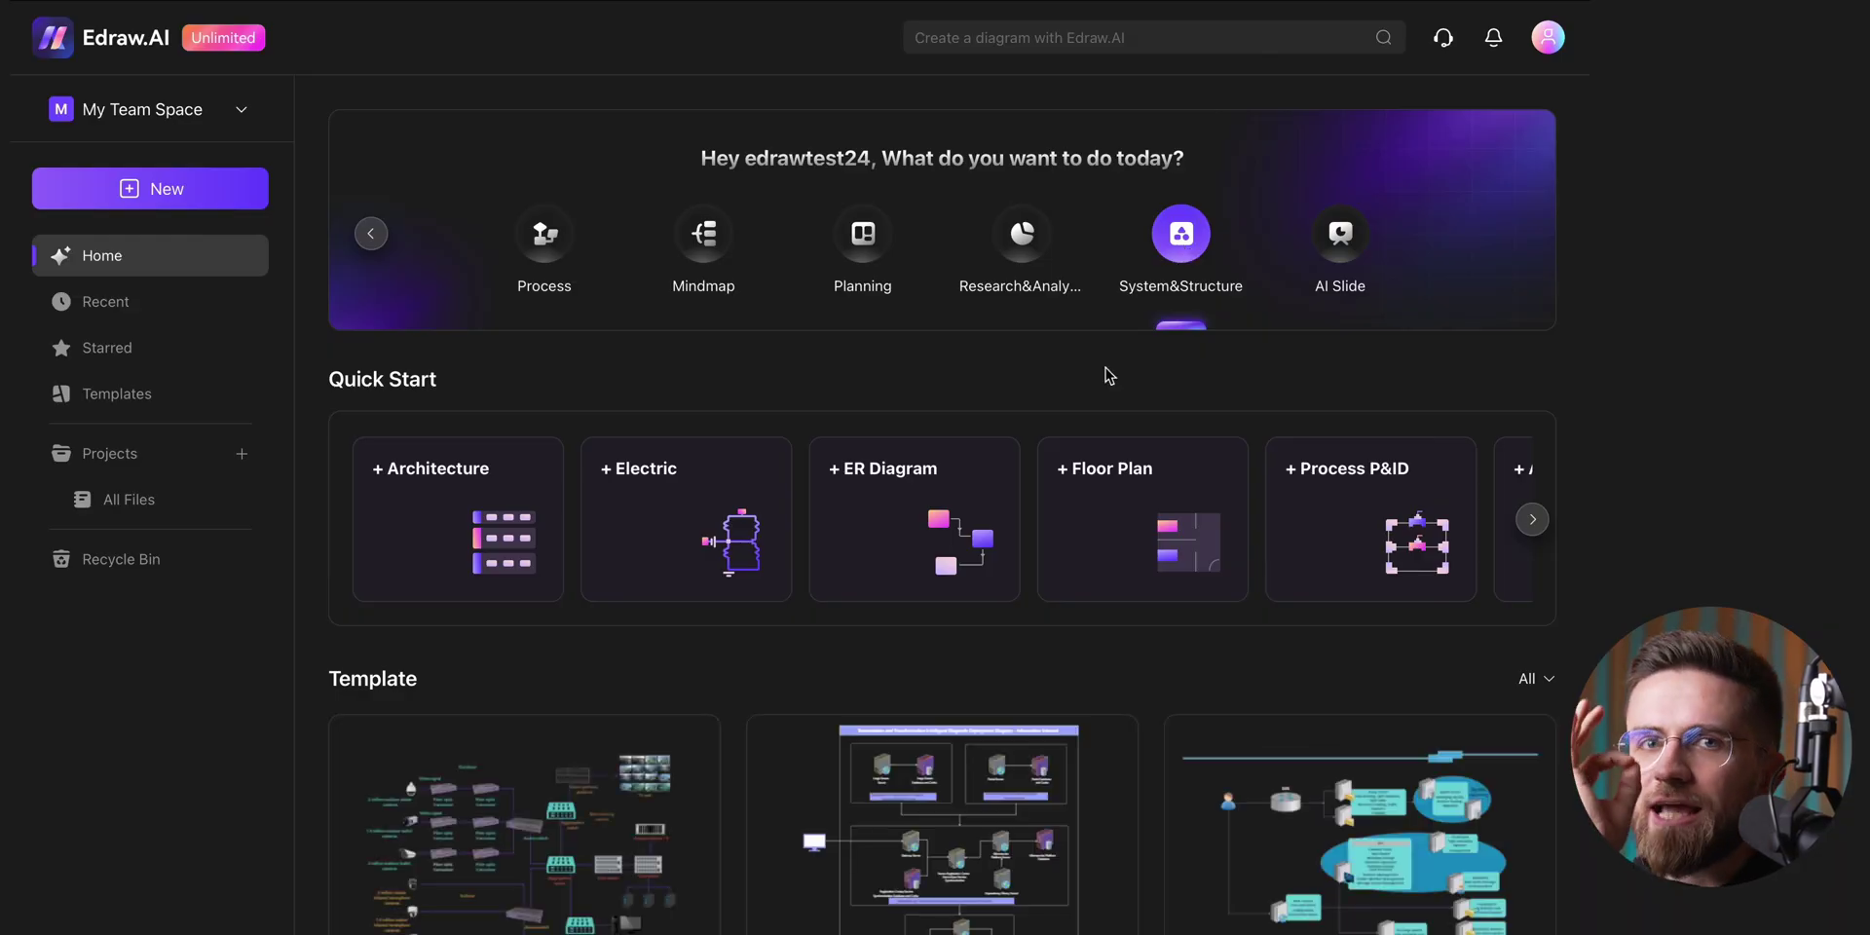
Step: Reveal more Quick Start diagram types, scroll Recent Documents, then open the AI Mindmap card
scroll(1107, 375, "down", 1)
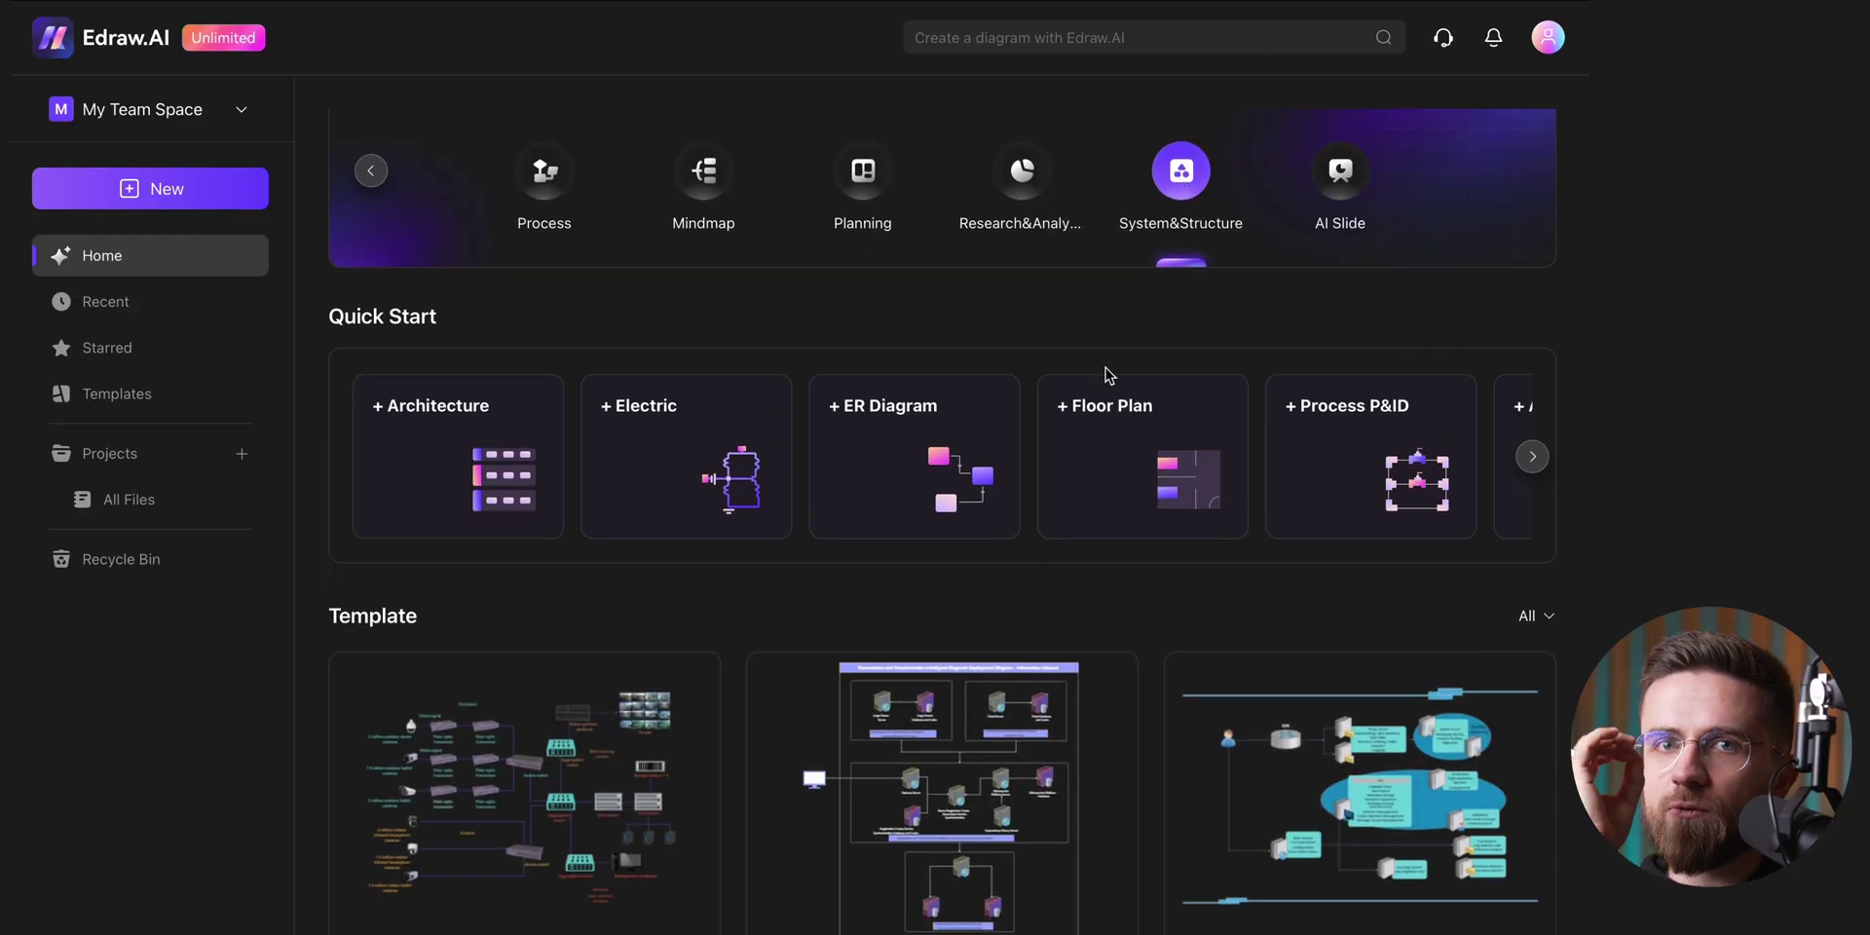
left_click(1532, 455)
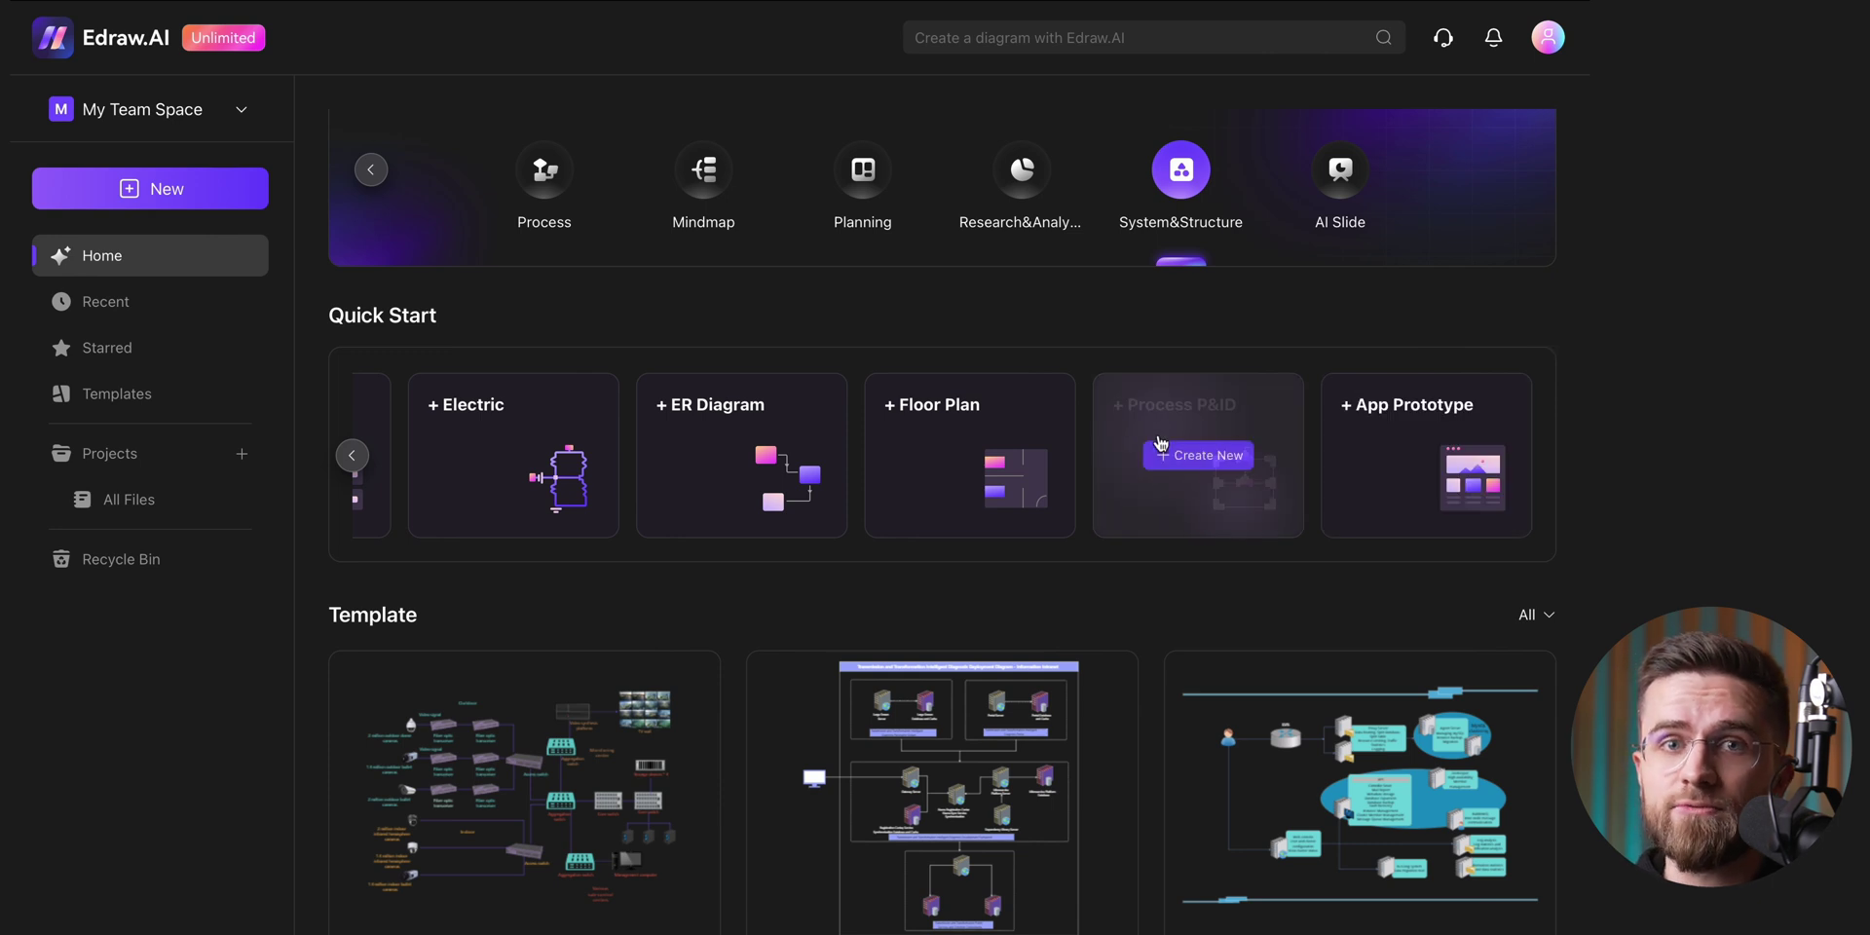
scroll(1169, 443, "down", 7)
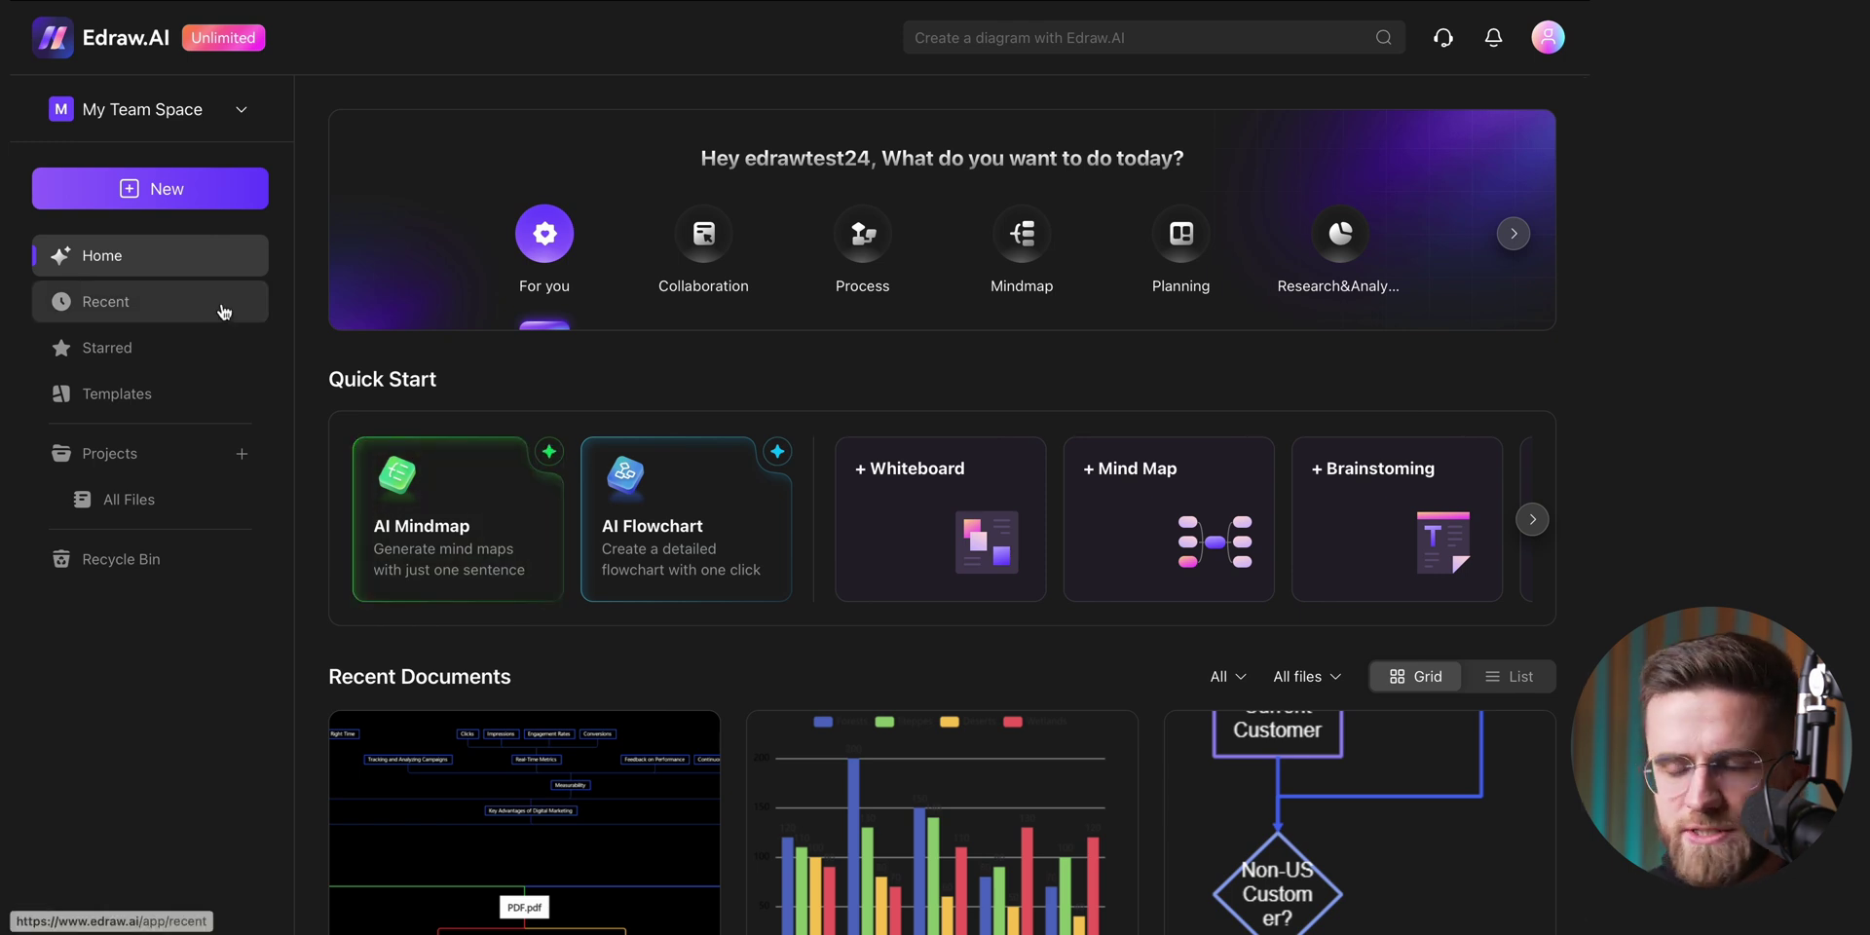
scroll(627, 346, "down", 5)
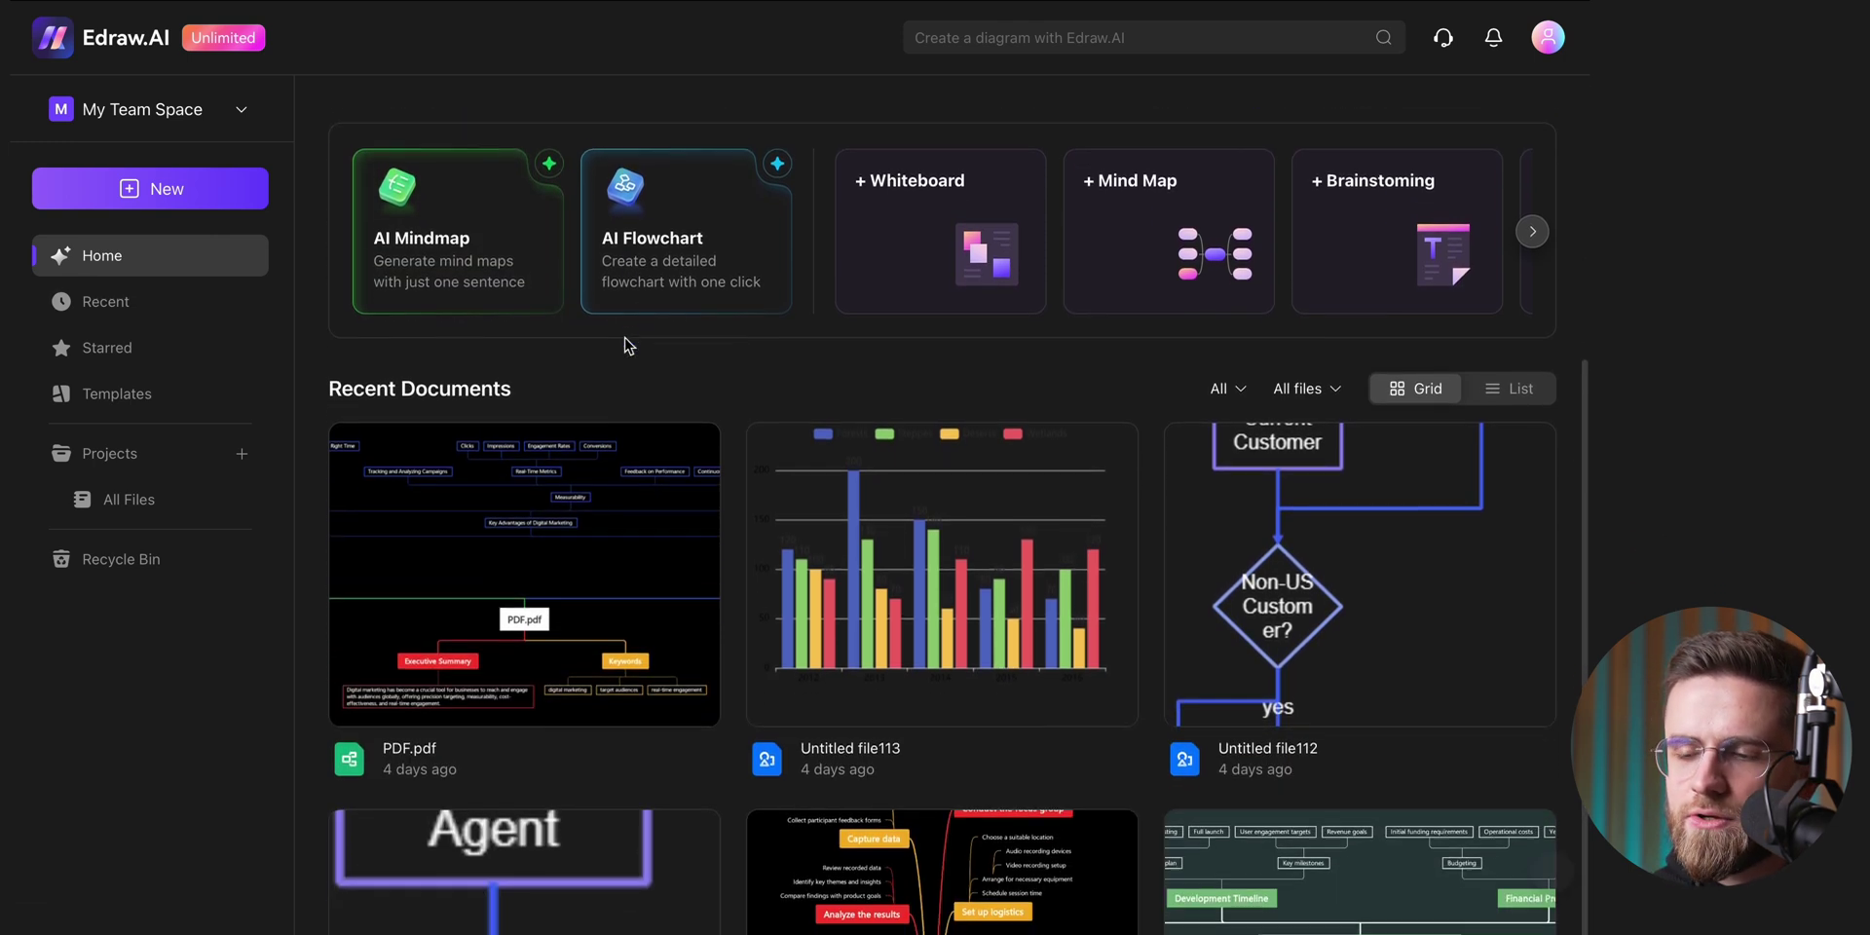
scroll(626, 346, "down", 3)
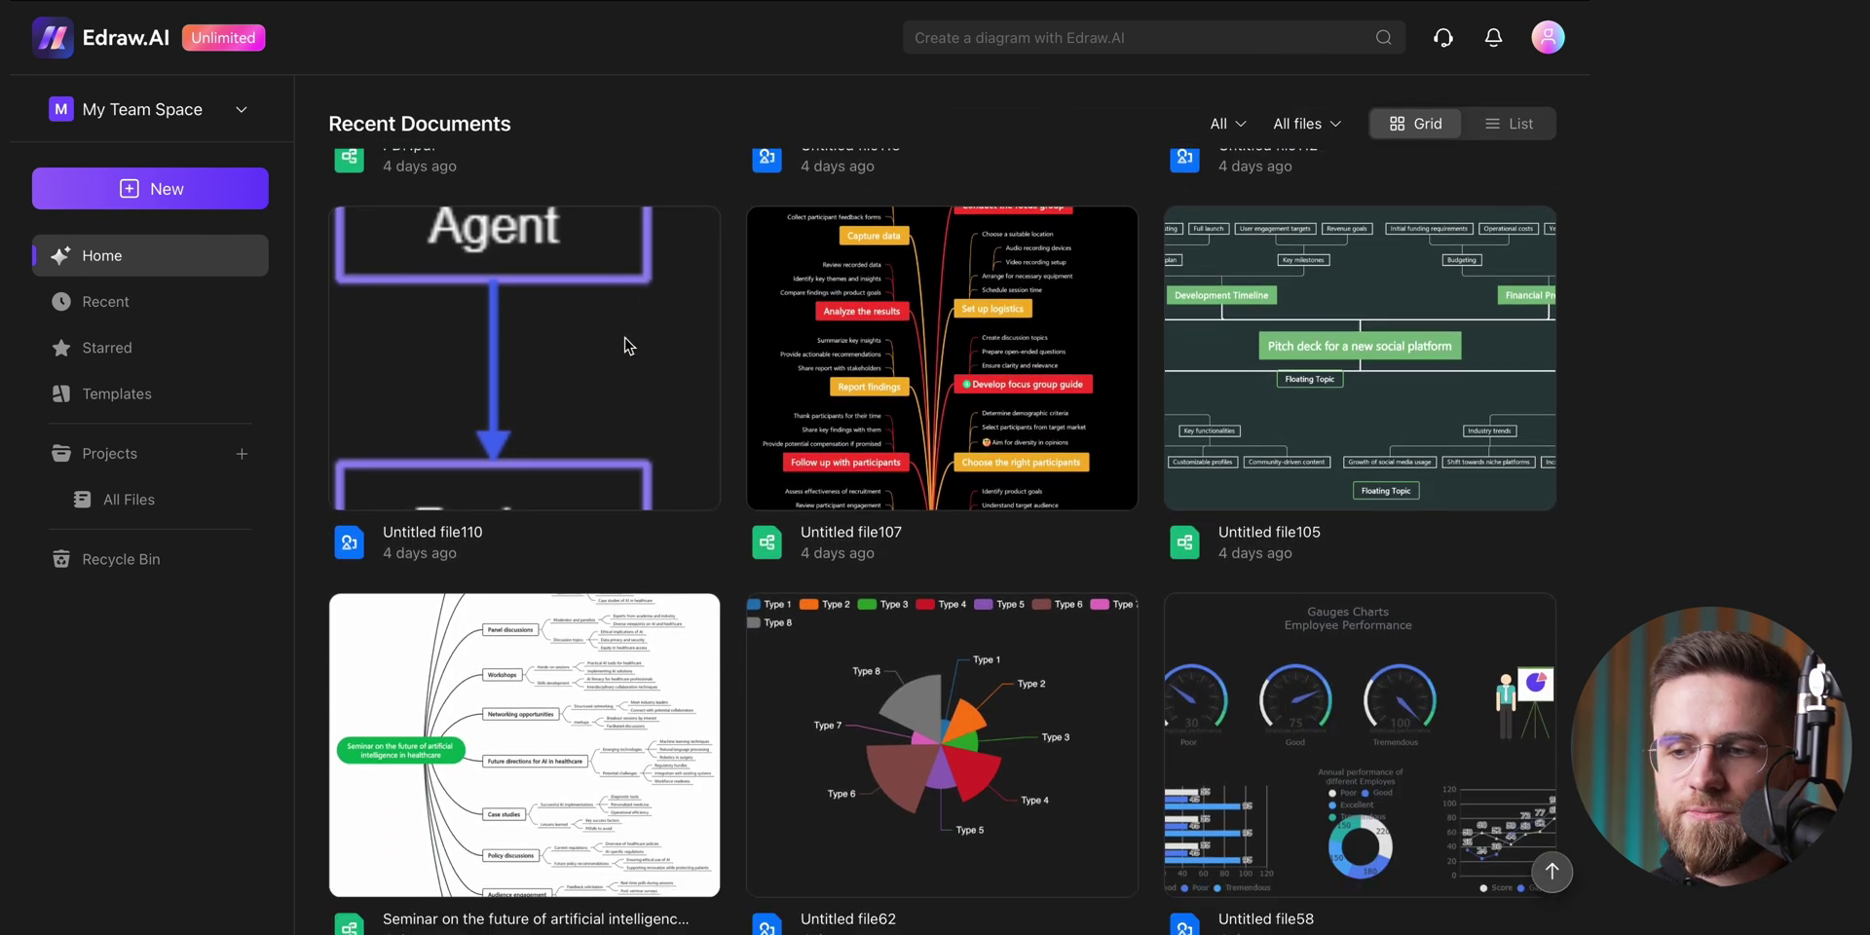
scroll(627, 346, "up", 8)
scroll(626, 342, "up", 2)
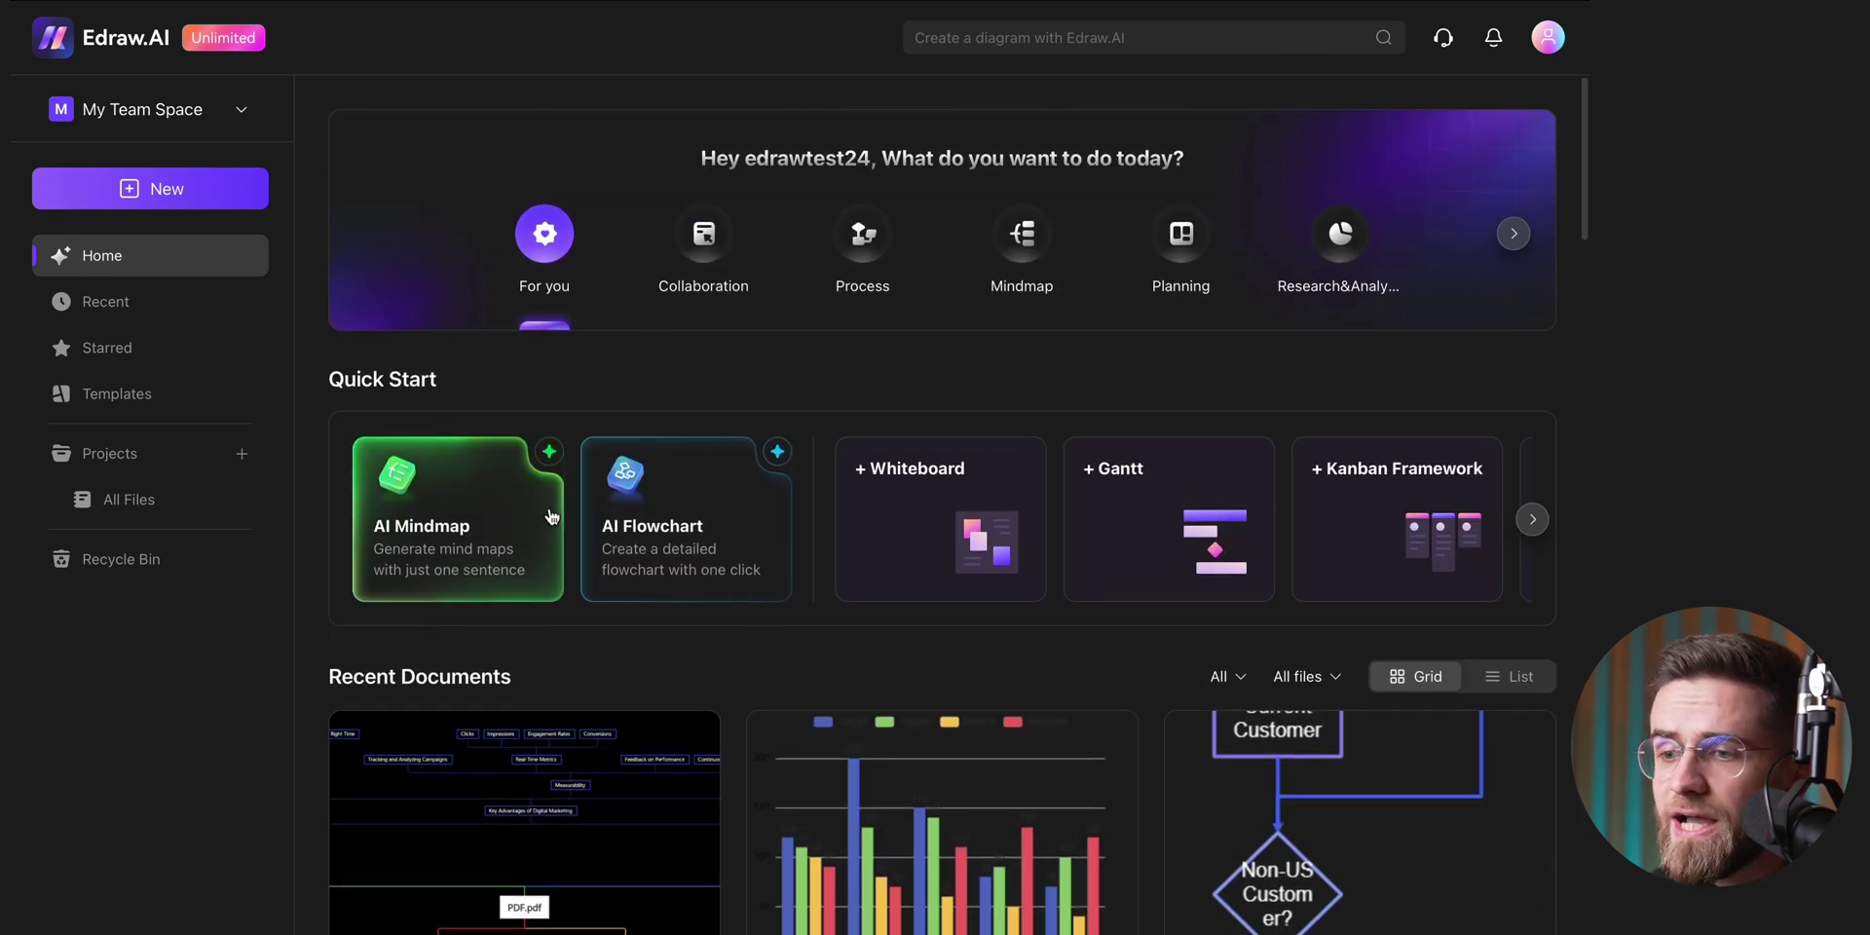
left_click(512, 530)
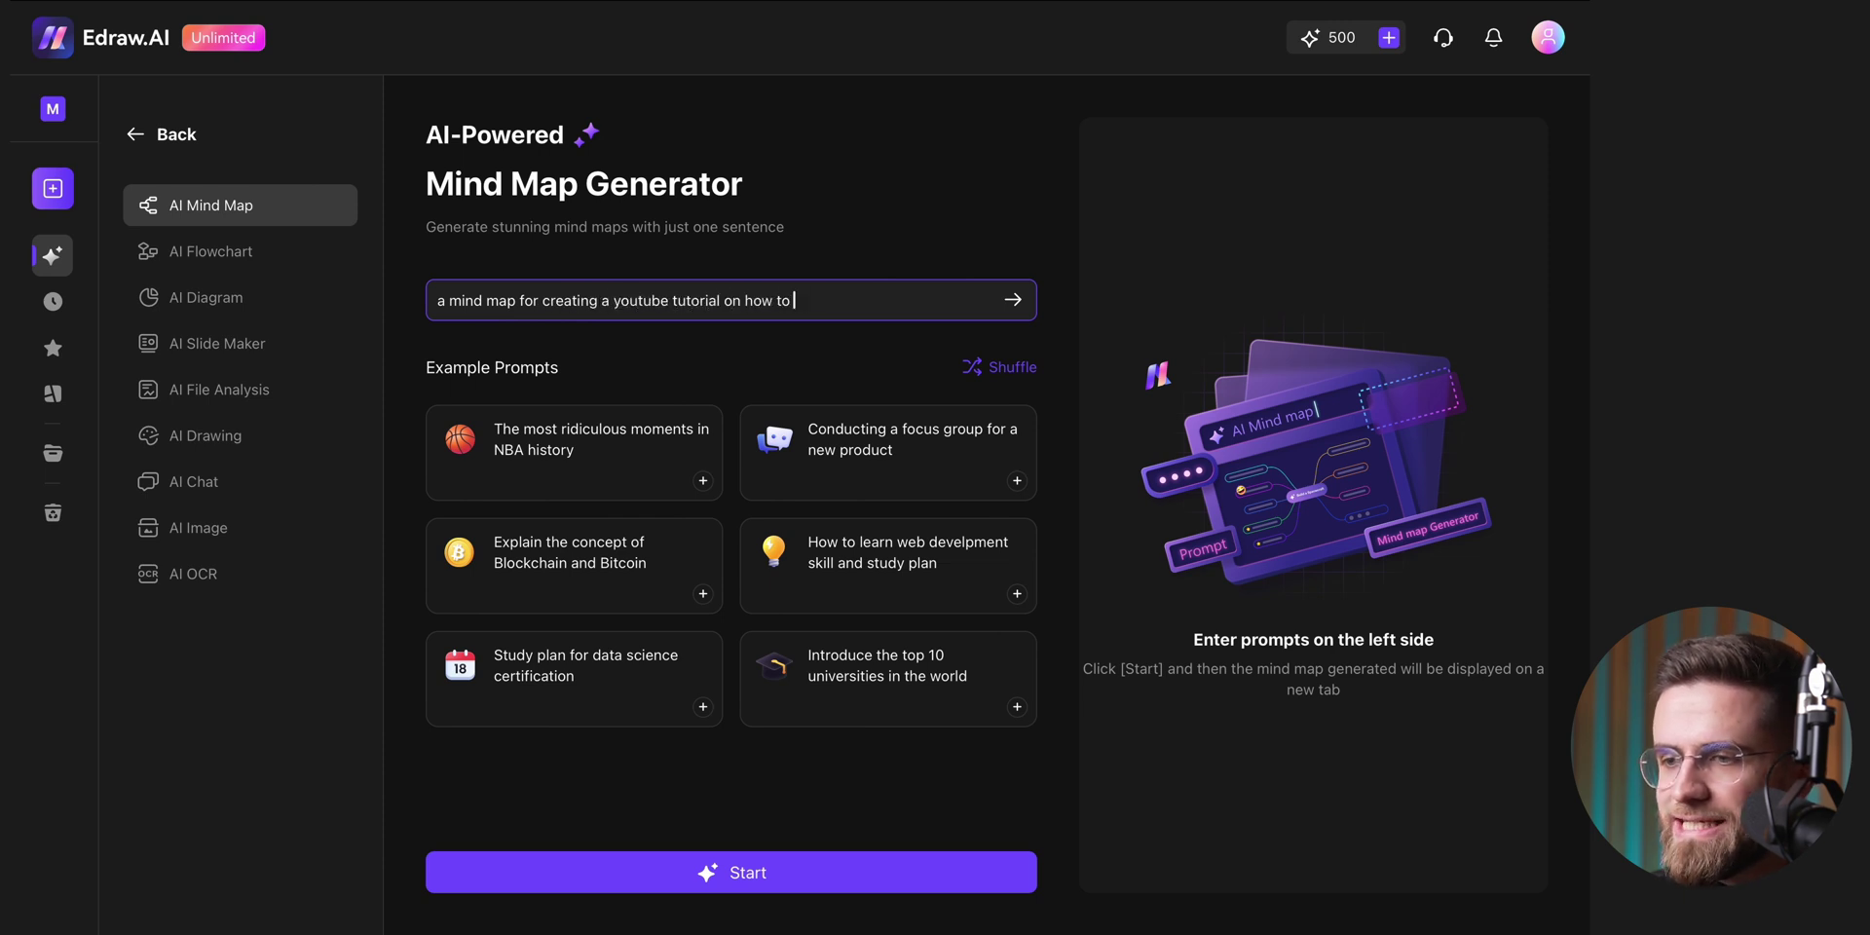
Step: Generate the mind map from the ChatGPT YouTube tutorial prompt
left_click(1014, 302)
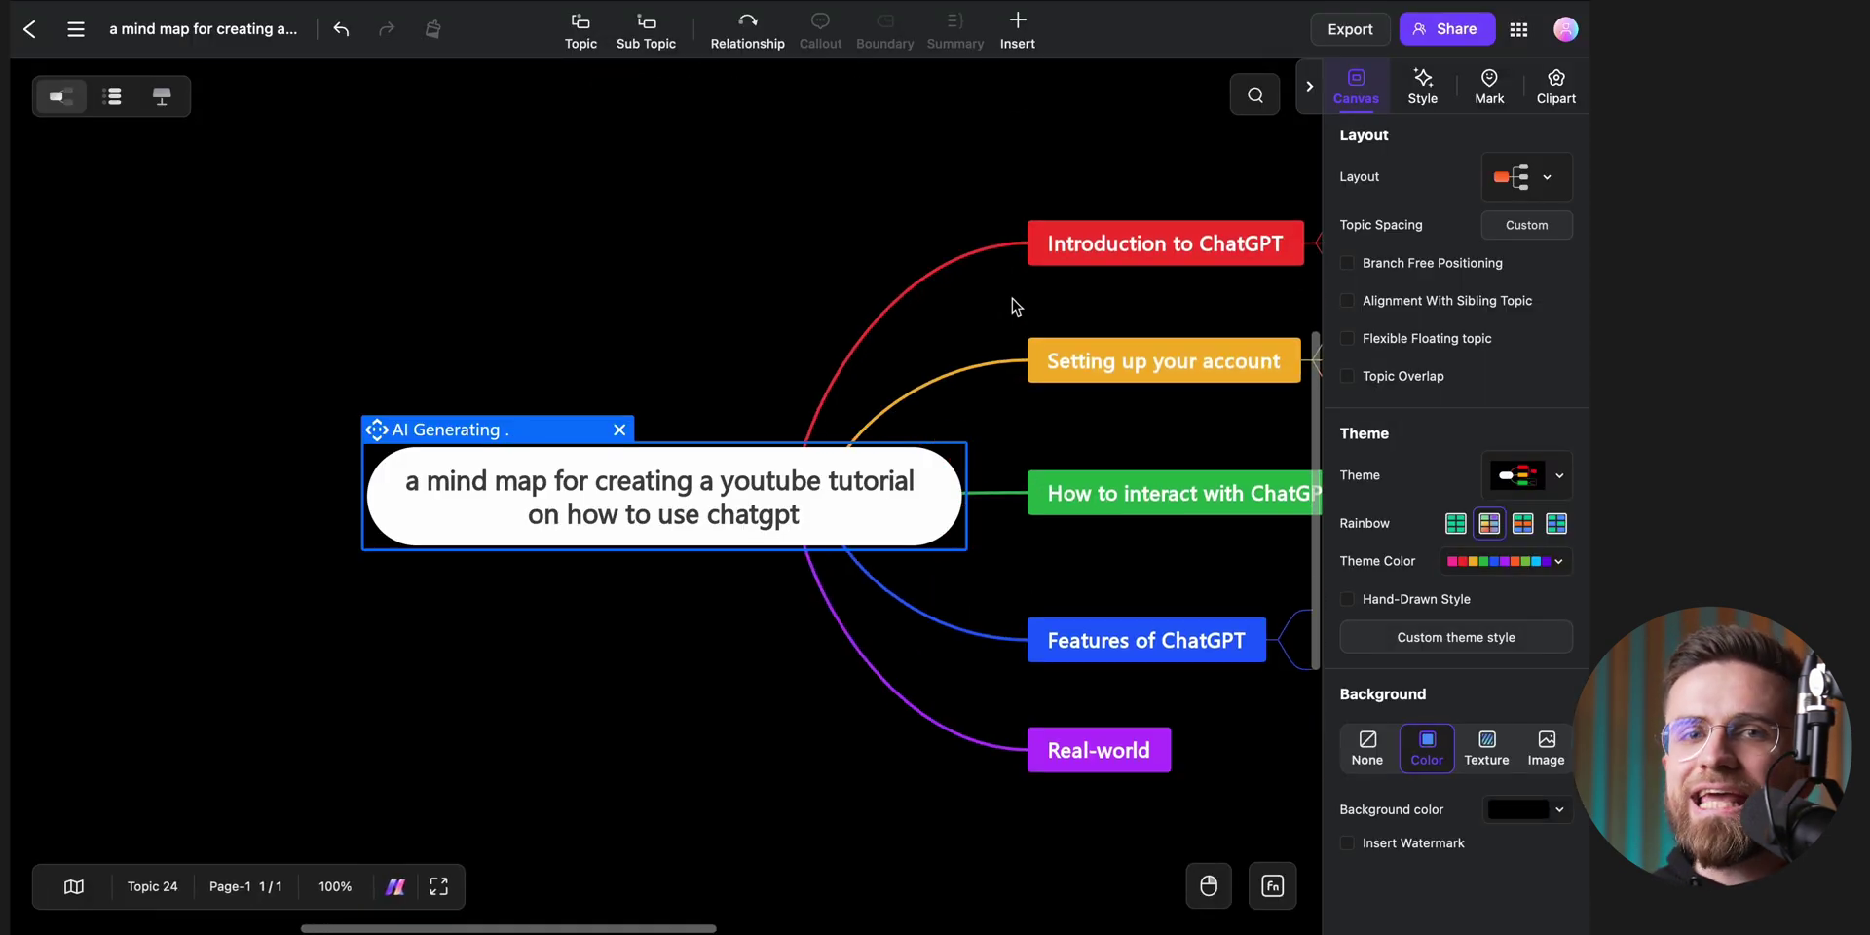
Step: Inspect the finished nine-branch ChatGPT tutorial mind map, zooming and panning across it
right_click(708, 524)
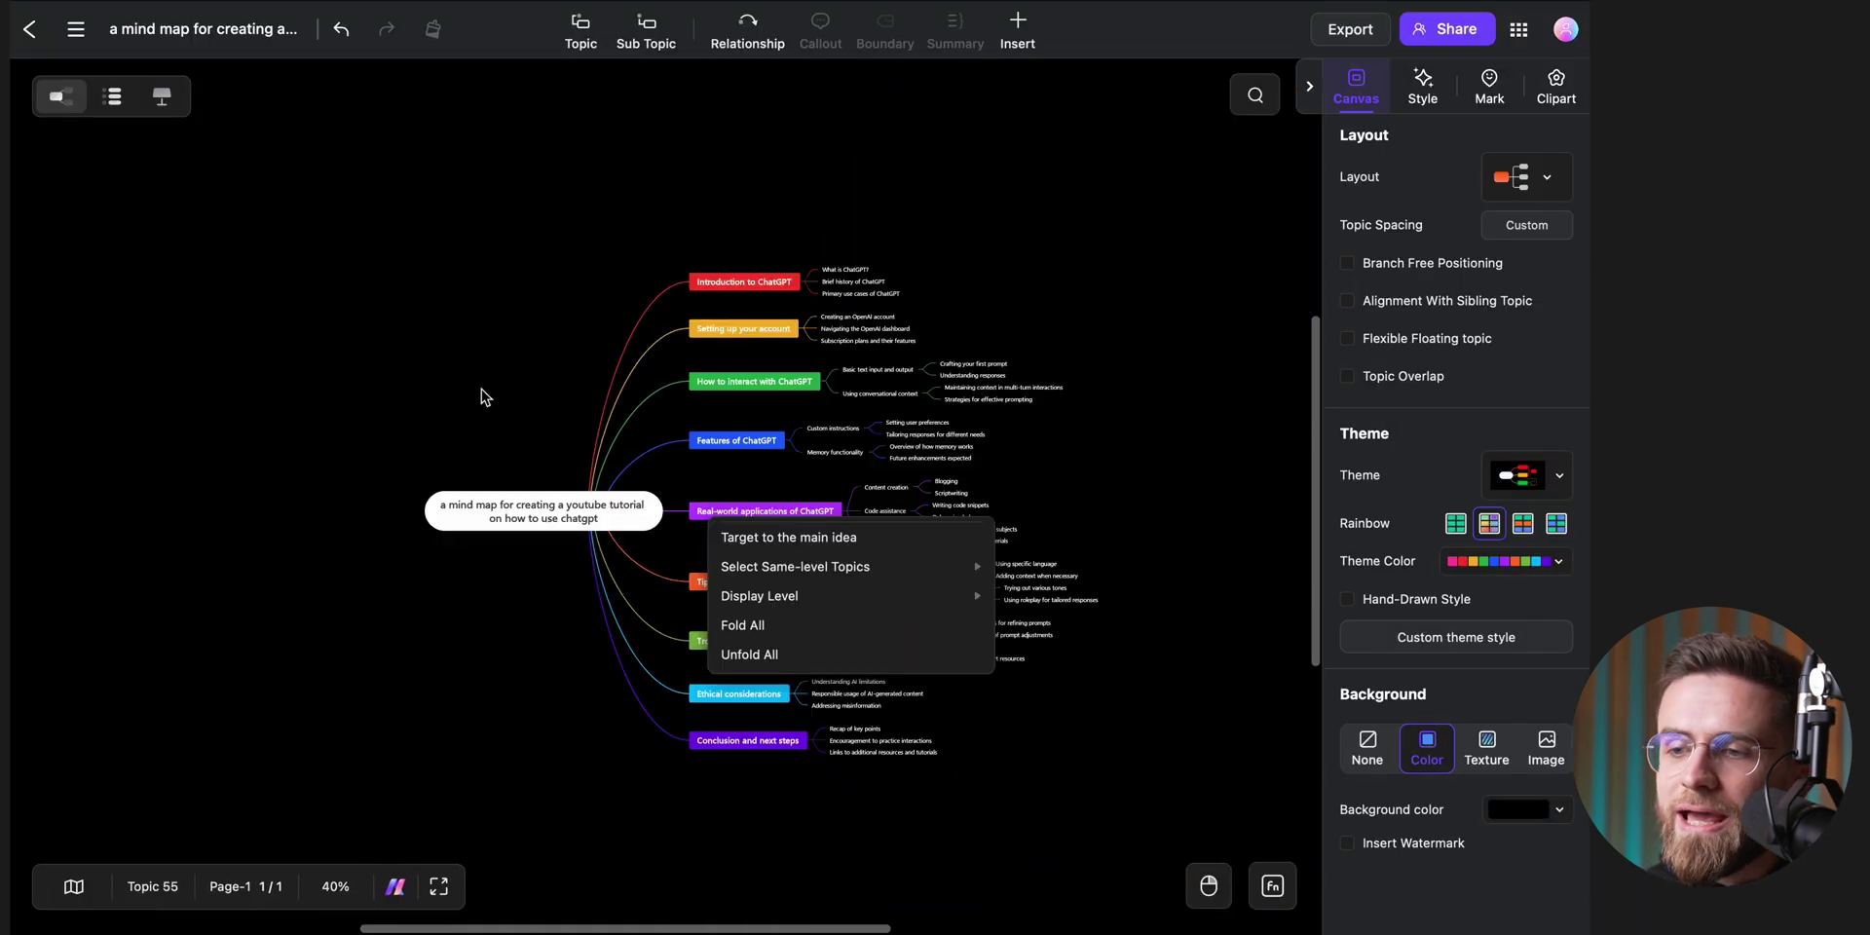
left_click(1000, 213)
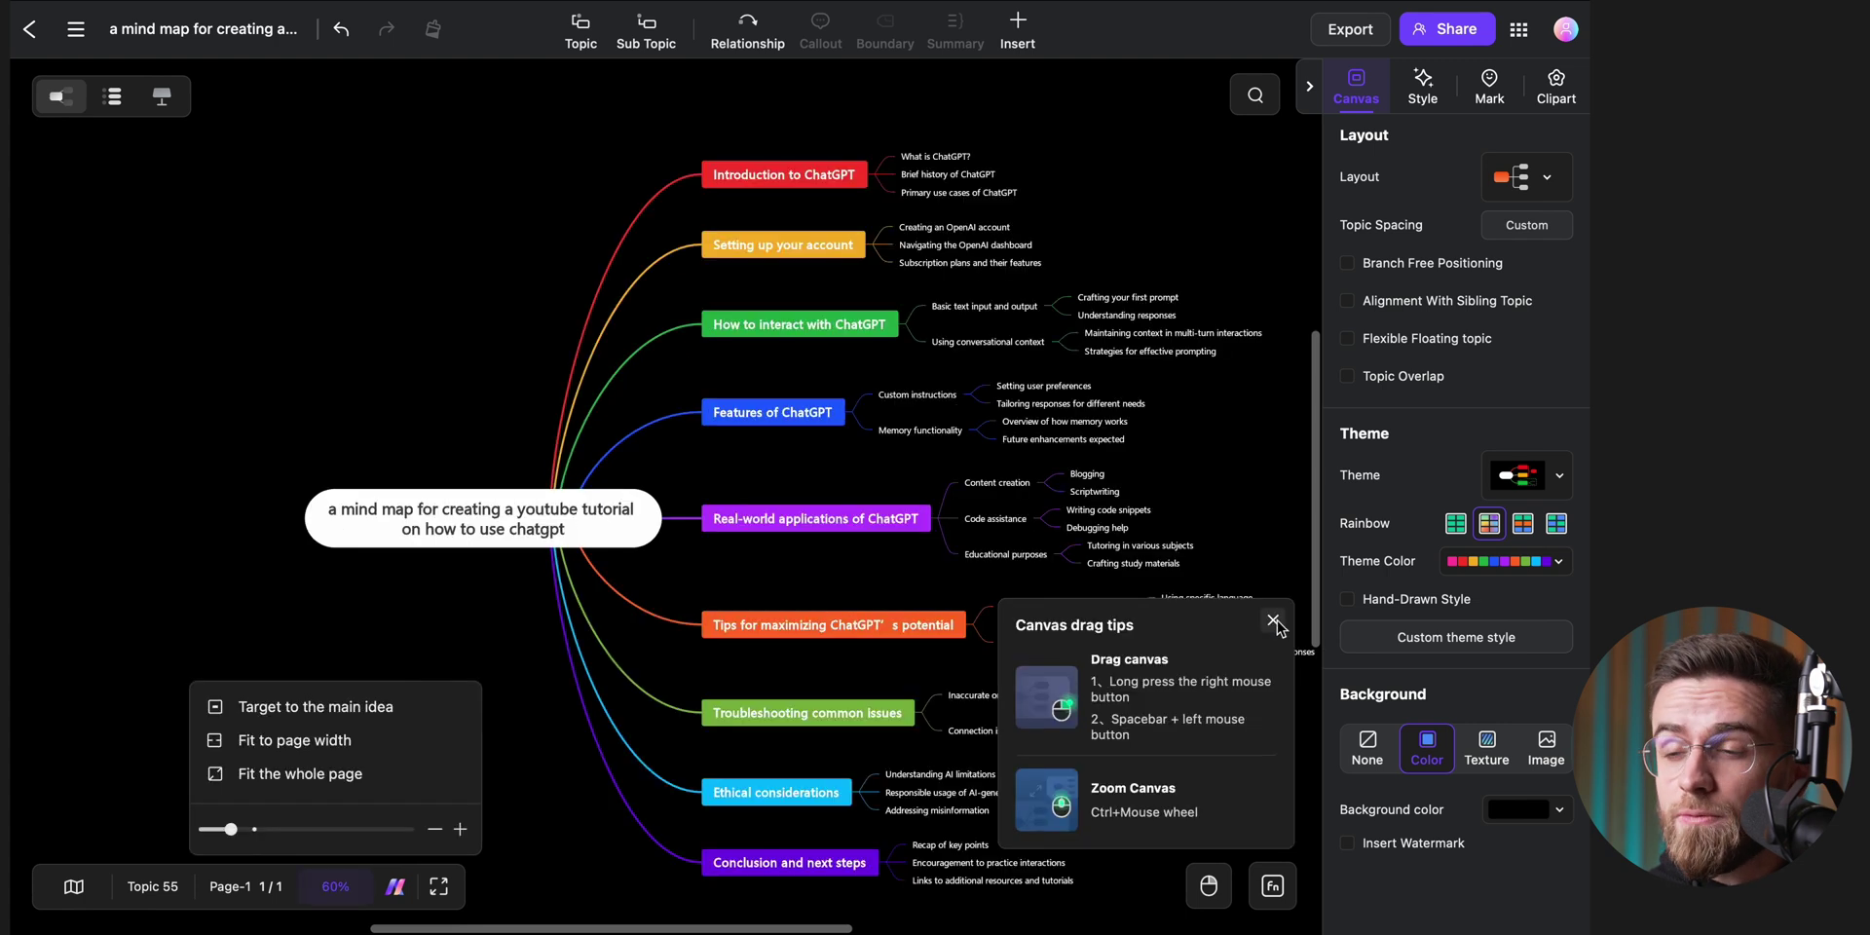
scroll(1267, 483, "up", 2)
left_click_drag(1147, 490, 1121, 473)
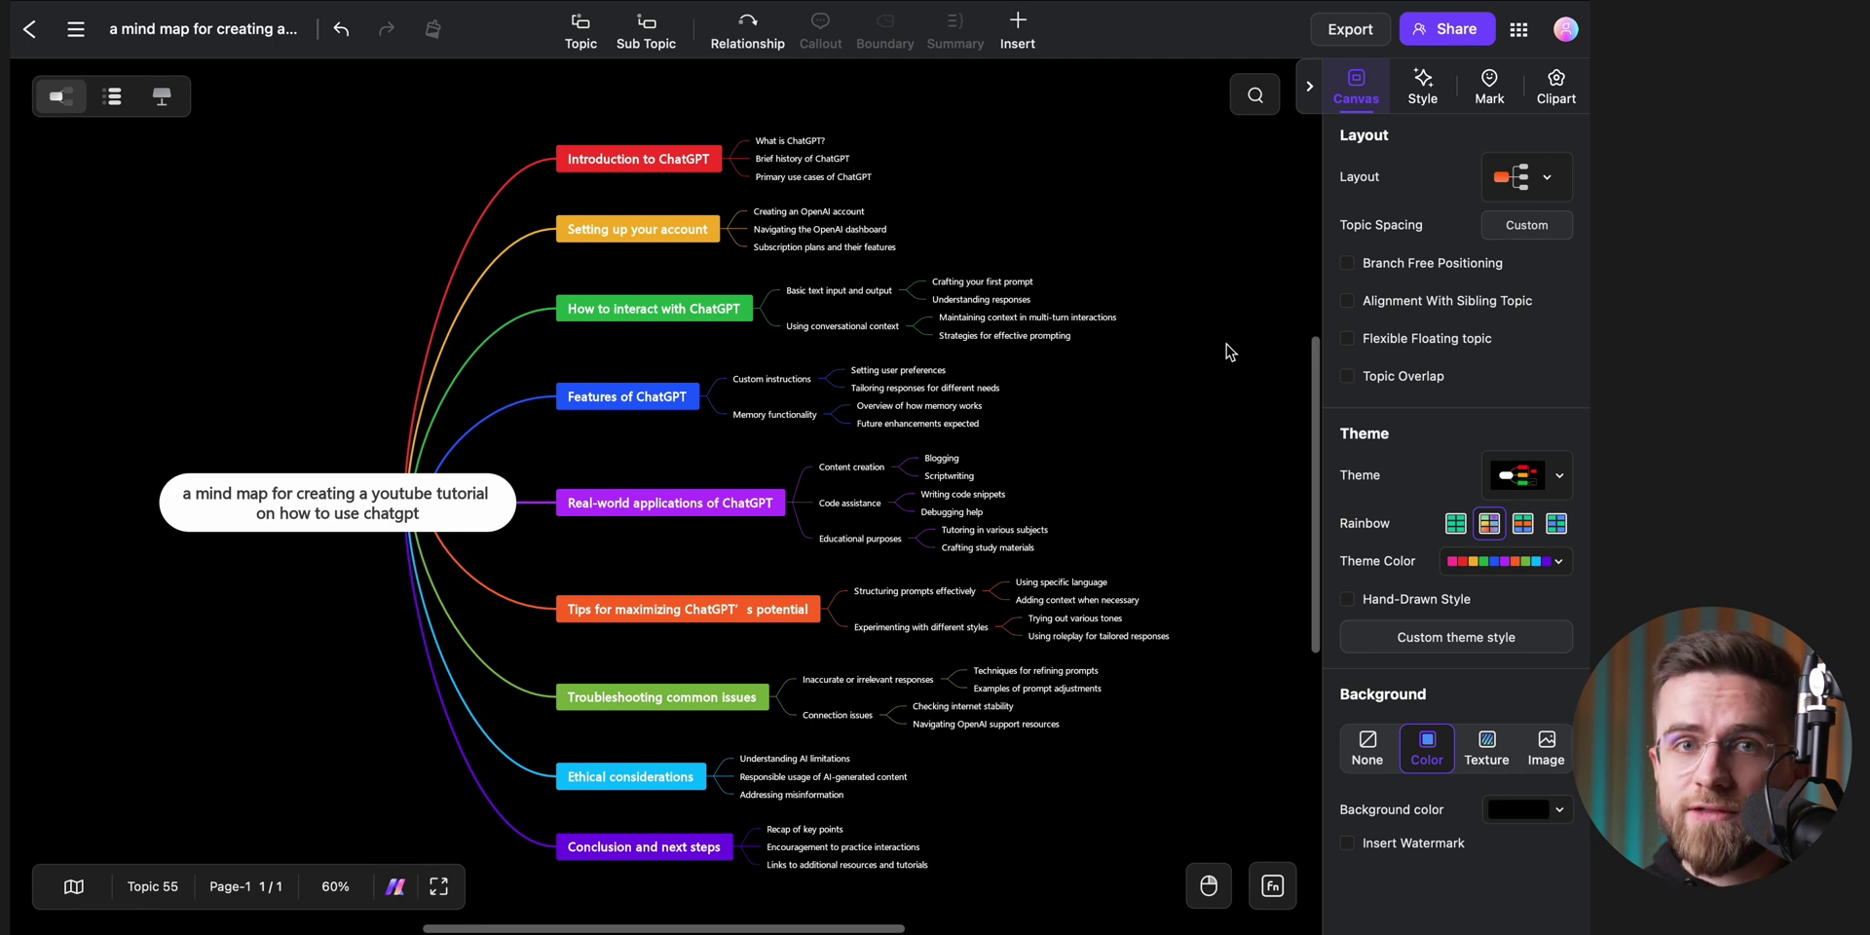
Step: Try several map layouts, including bubble and vertical list, ending on the circular ring layout
left_click(1537, 190)
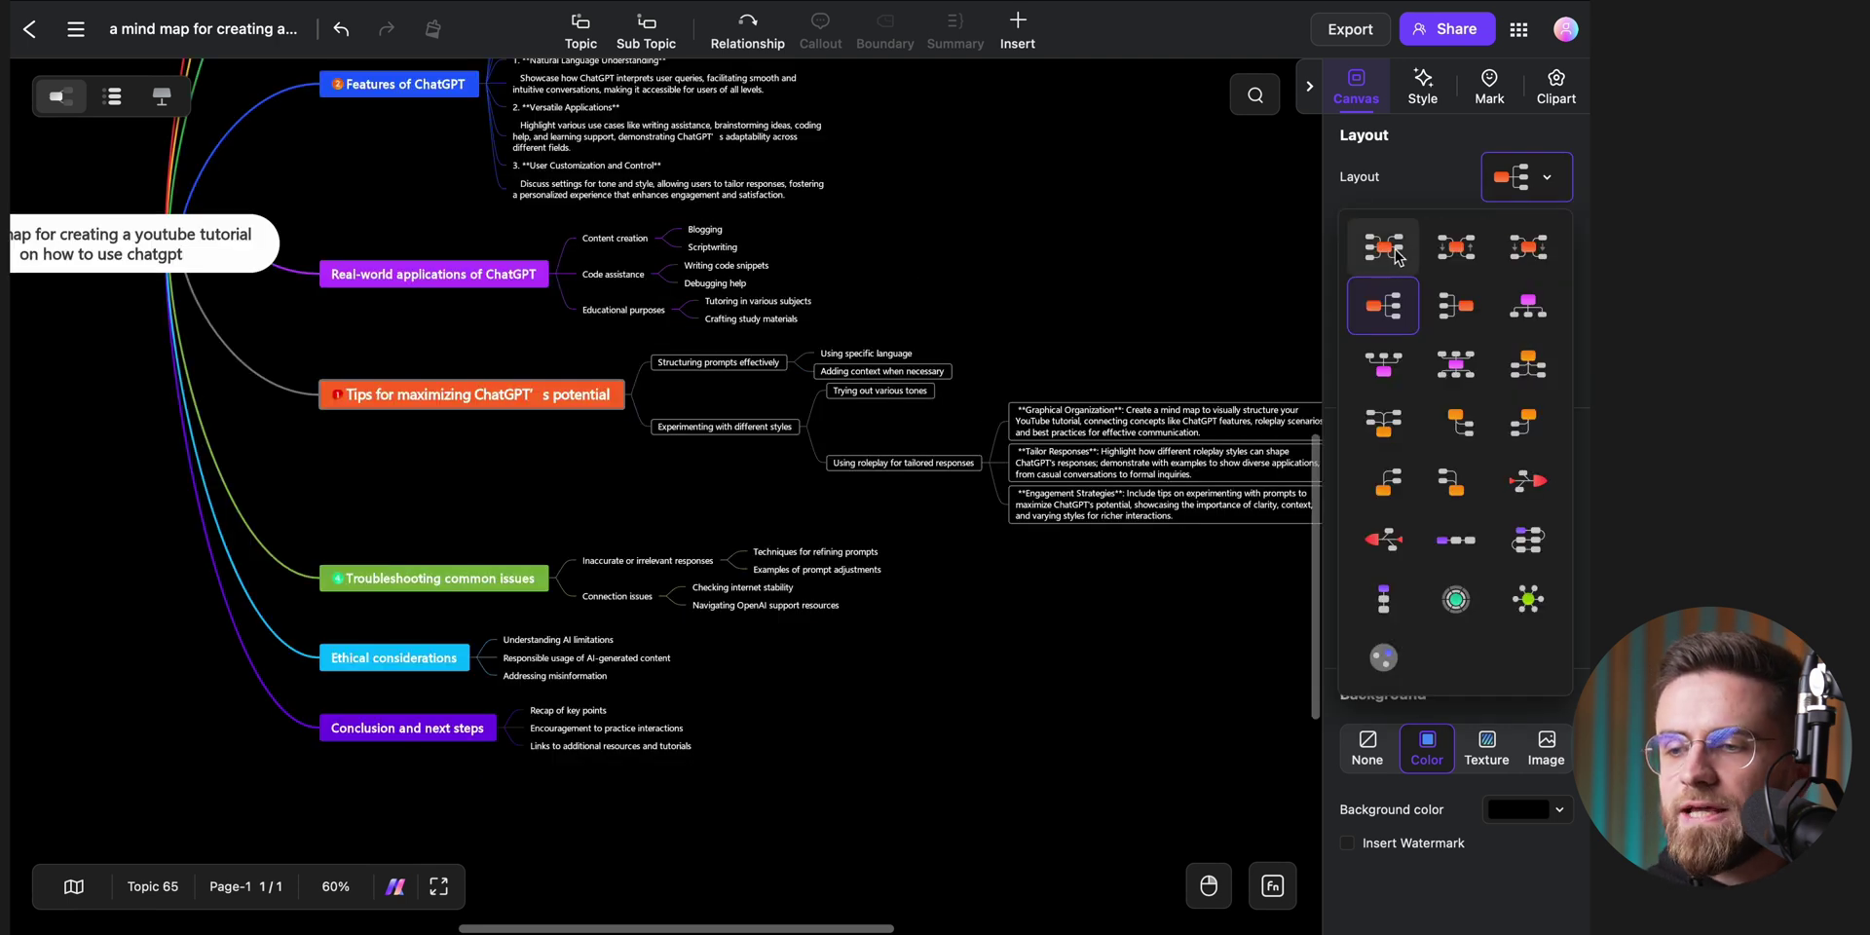
left_click(1397, 256)
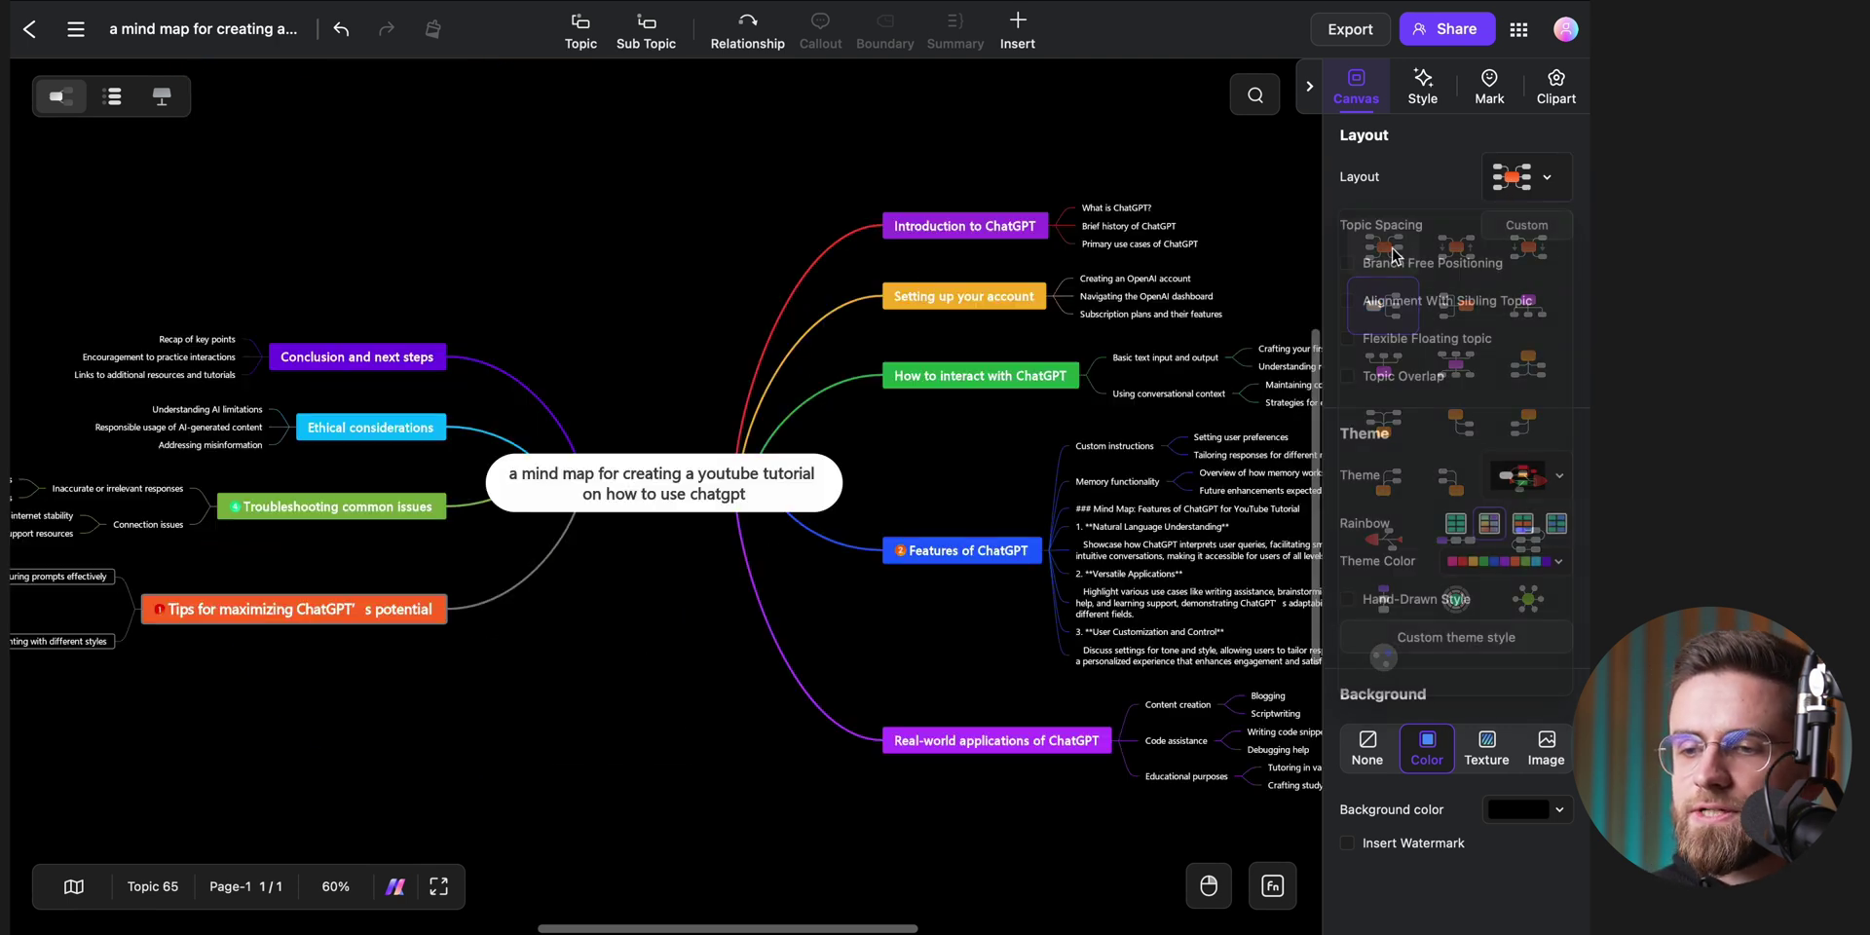
left_click(1526, 178)
left_click(1456, 247)
left_click(1533, 194)
left_click(1528, 599)
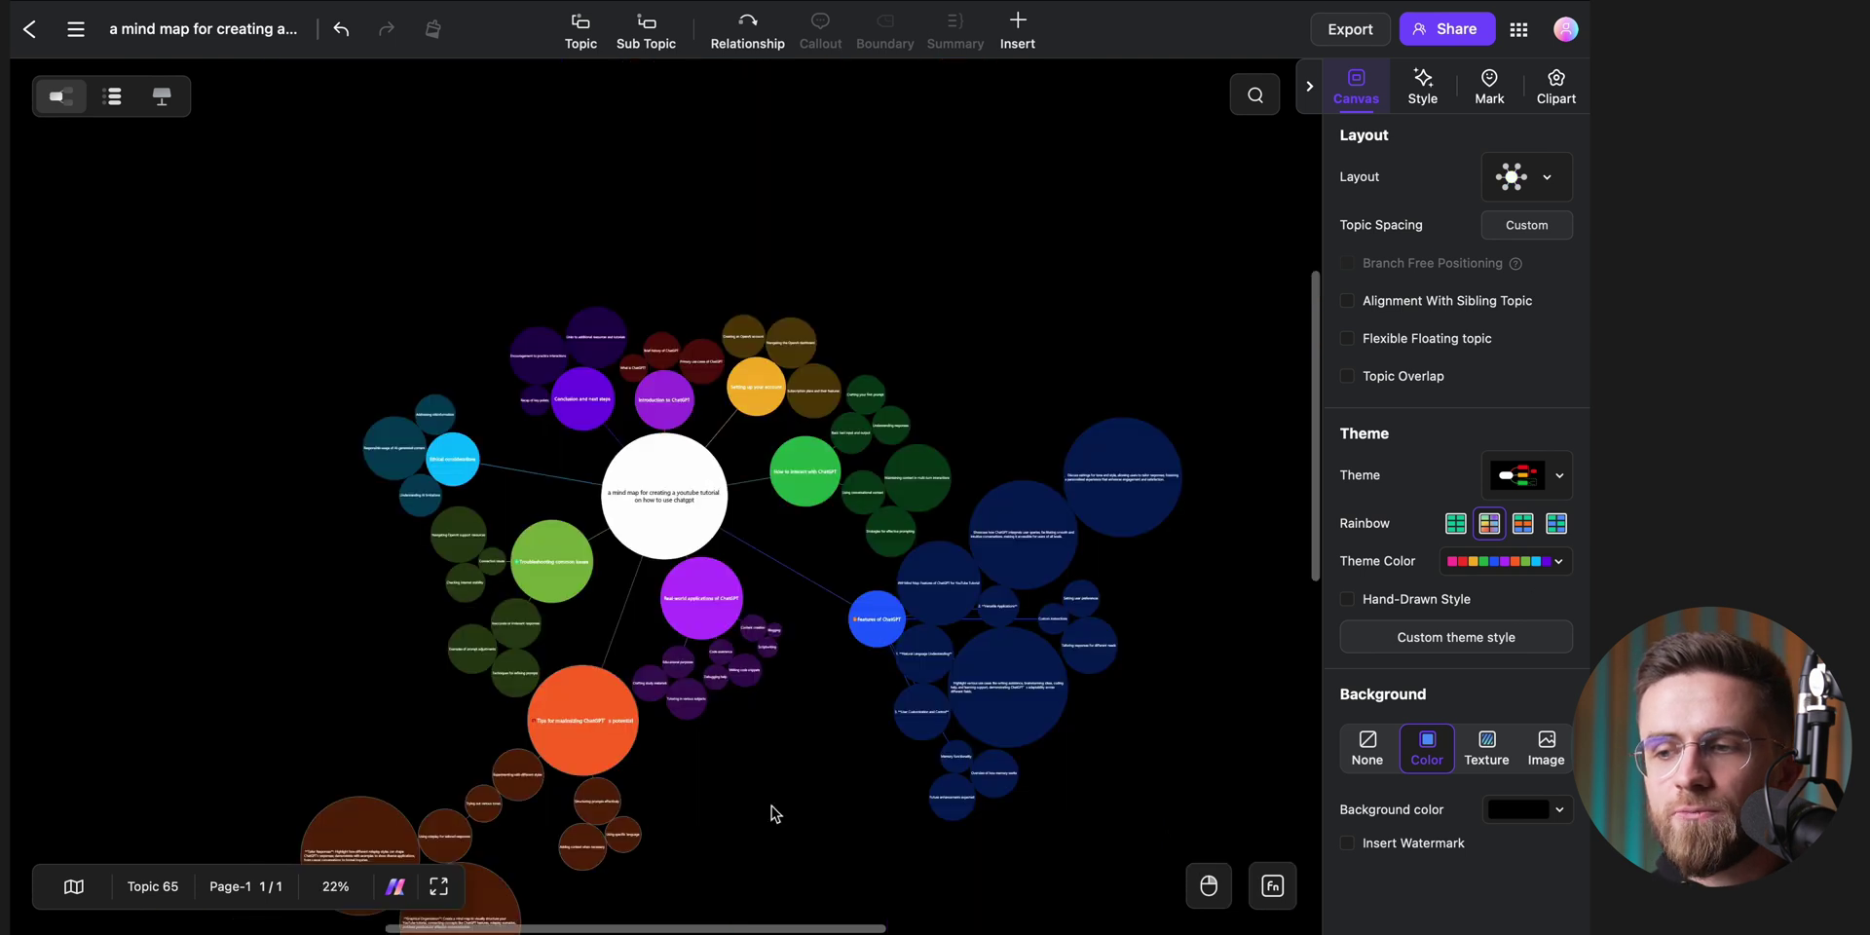
left_click_drag(771, 815, 876, 610)
left_click(1526, 176)
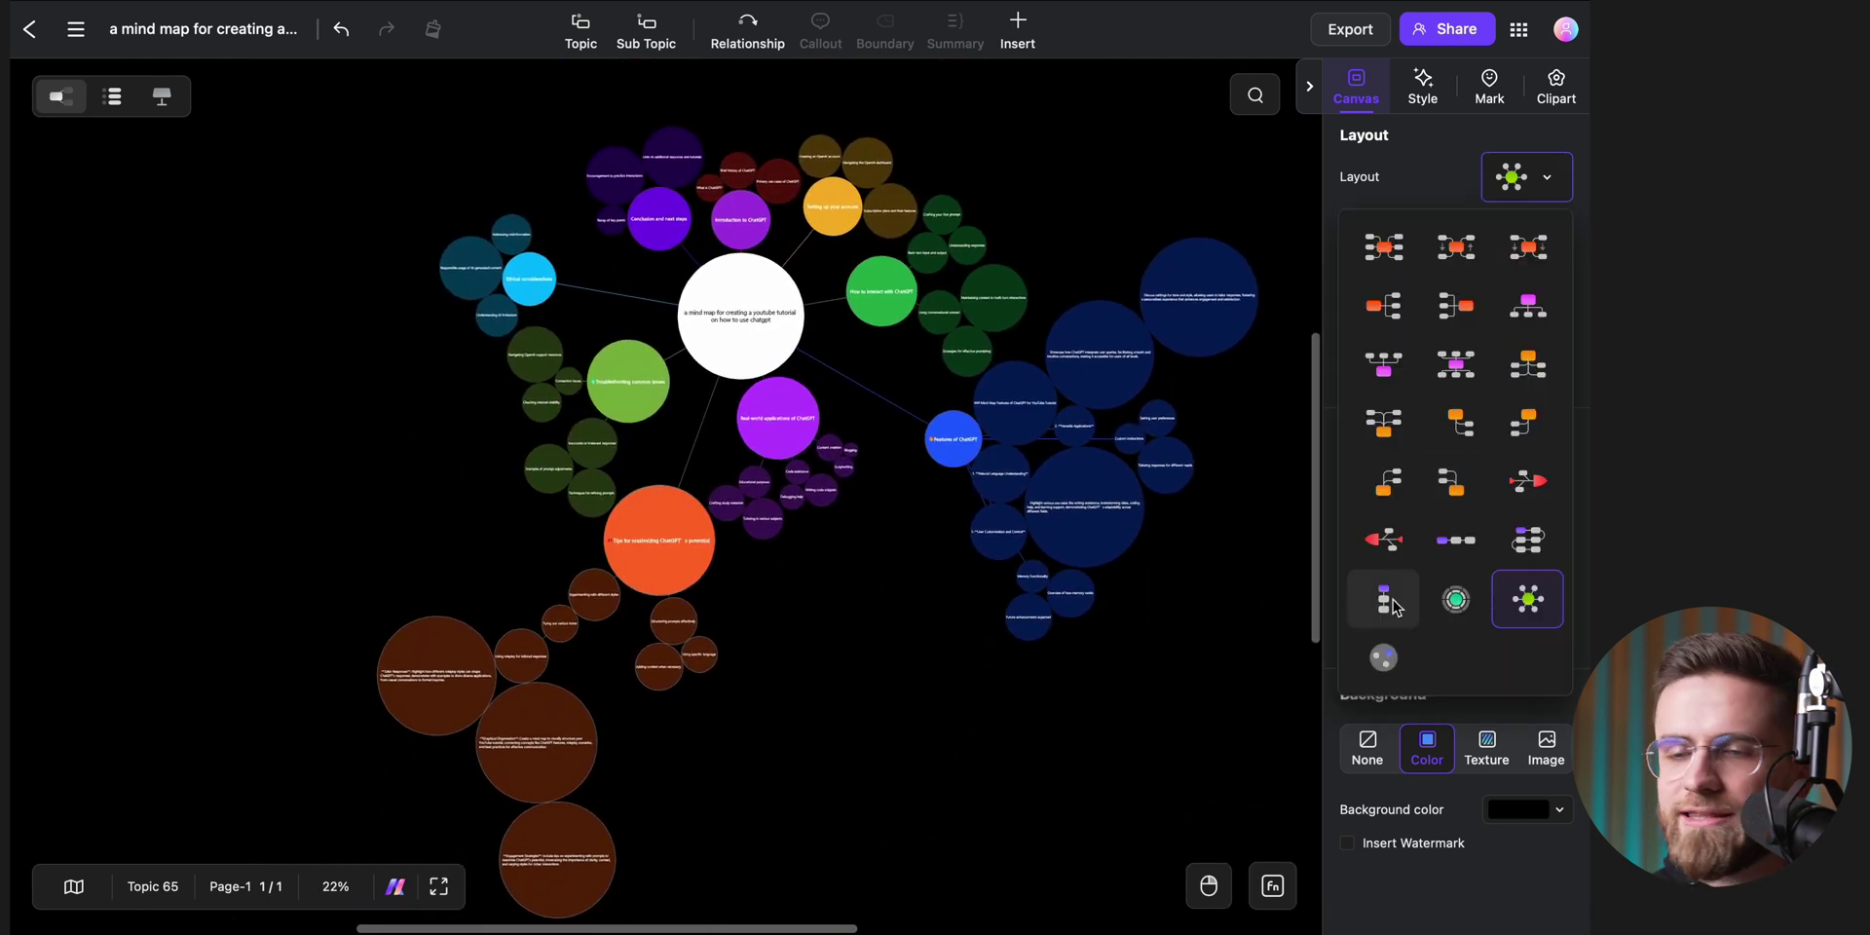
left_click(1395, 606)
scroll(986, 460, "down", 8)
left_click(1526, 177)
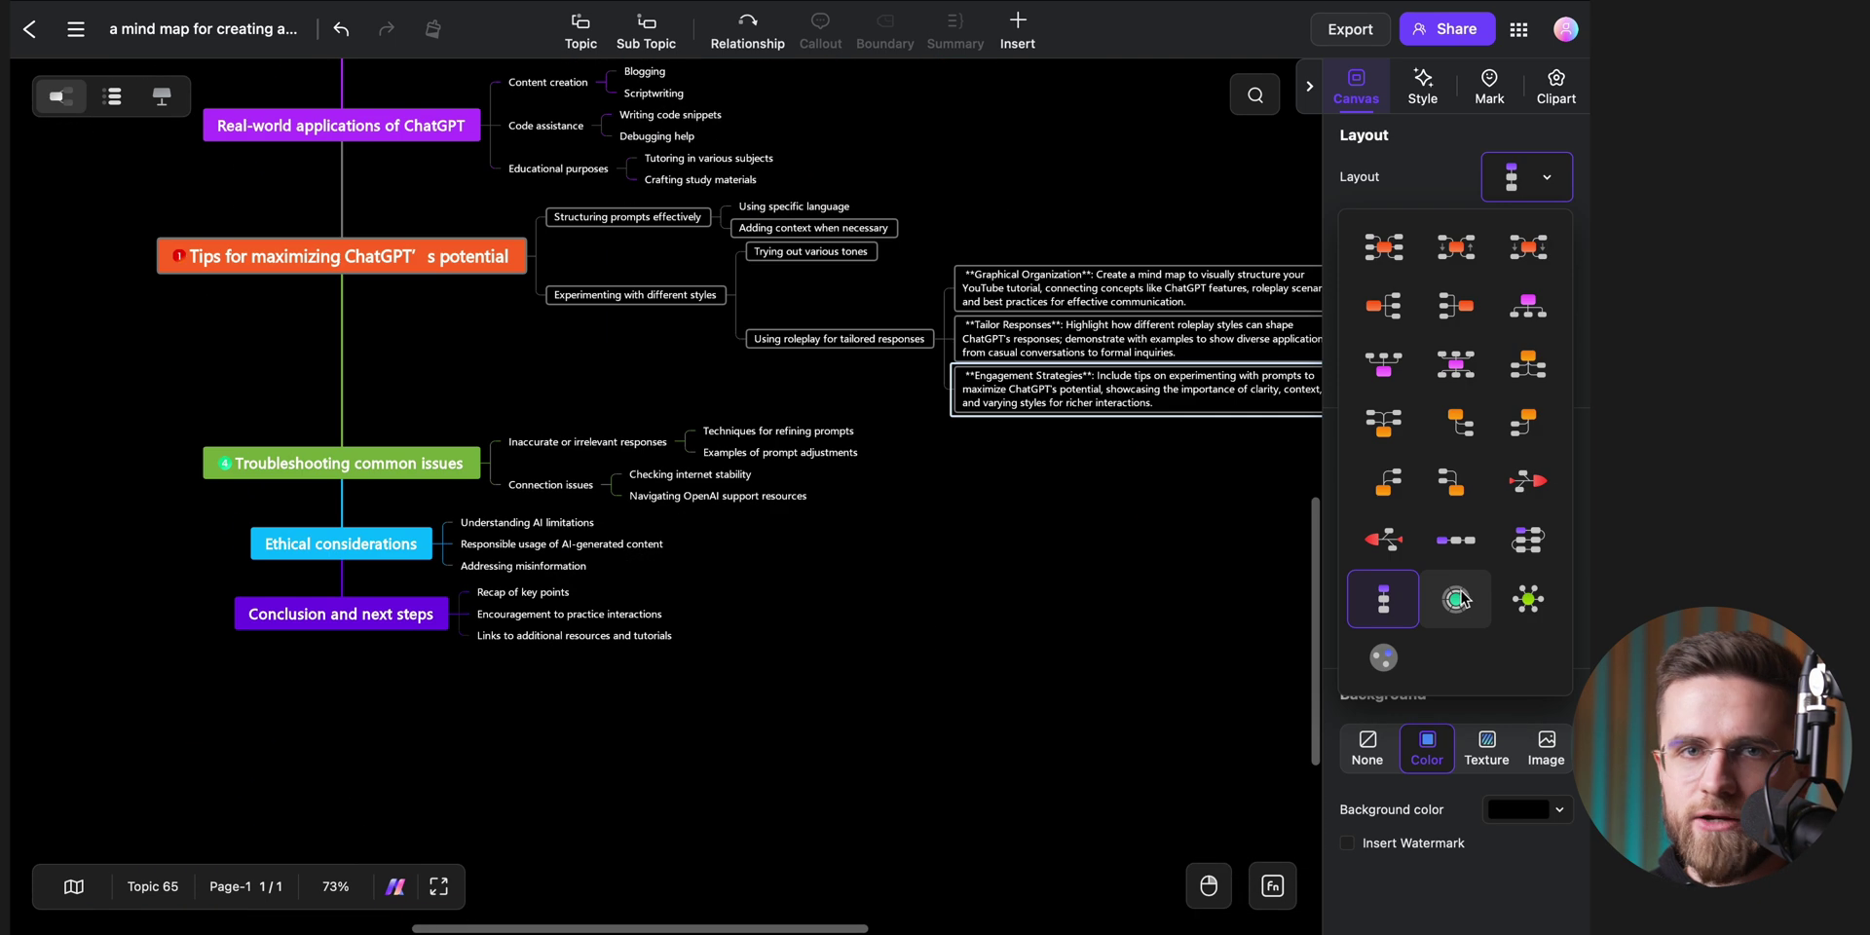
left_click(1458, 598)
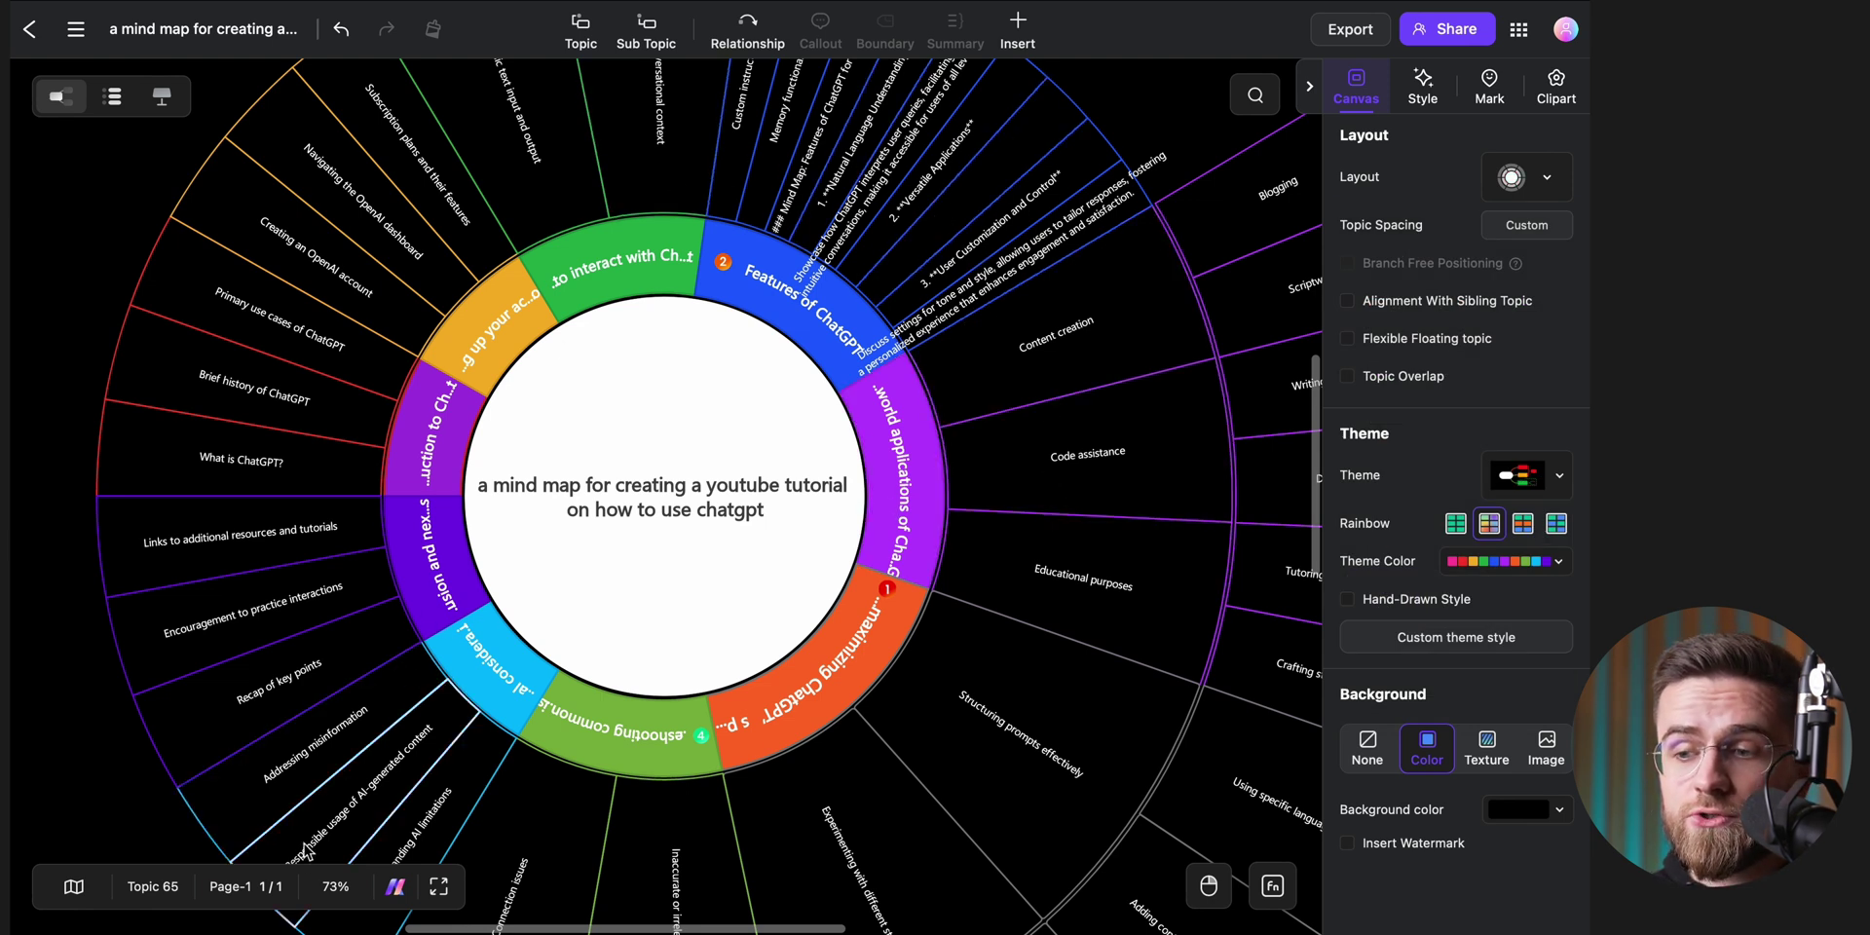
Step: Fit the mind map to the page width, then fit it entirely on screen
left_click(325, 891)
left_click(349, 742)
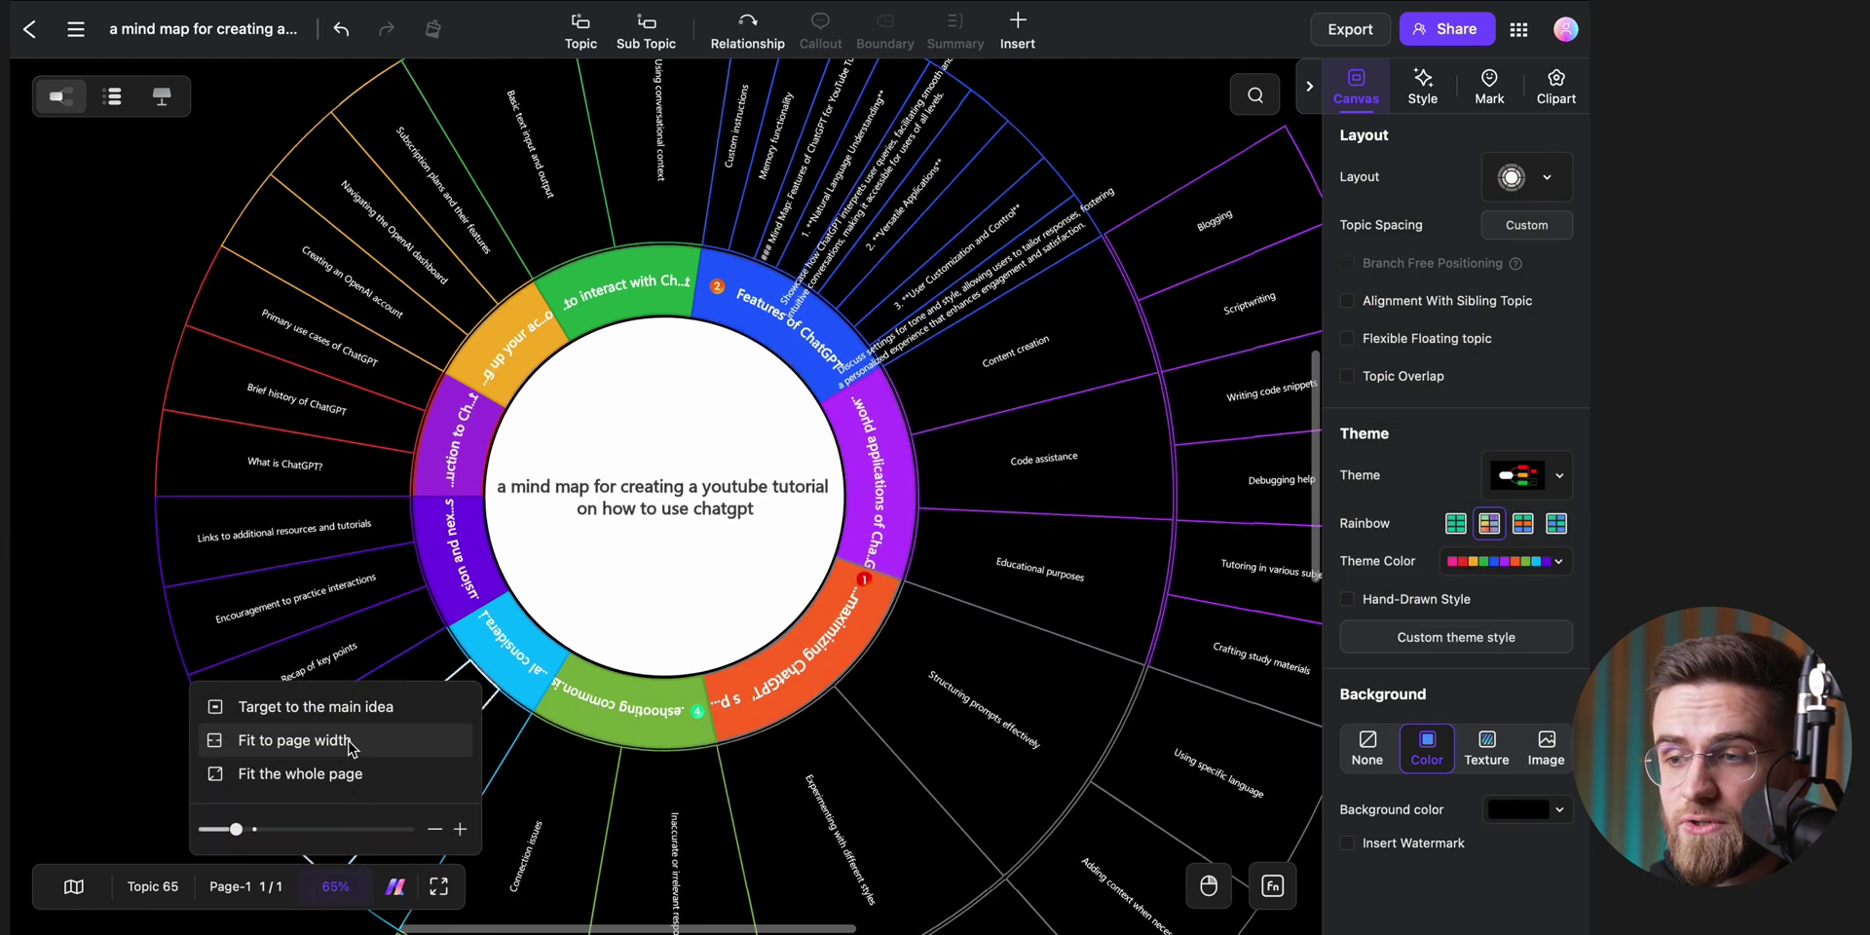
left_click(335, 774)
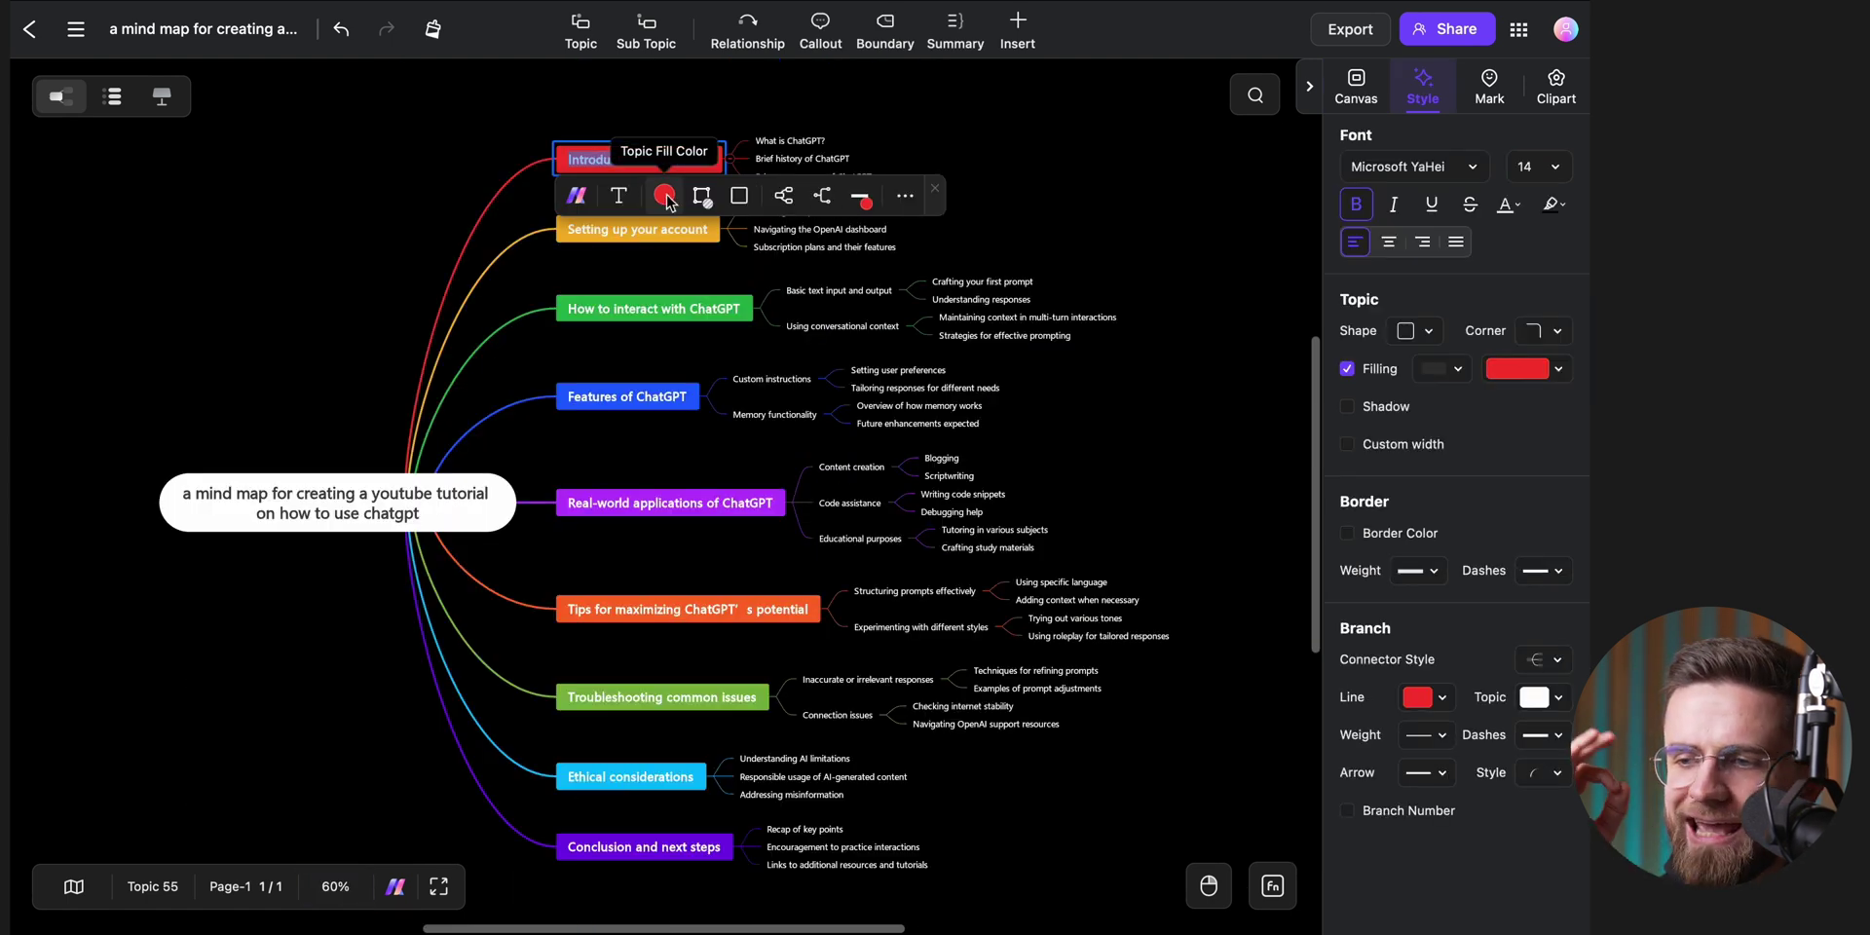
Step: Expand the Tips topic with AI-generated ideas after checking fill colour and font size options
left_click(665, 197)
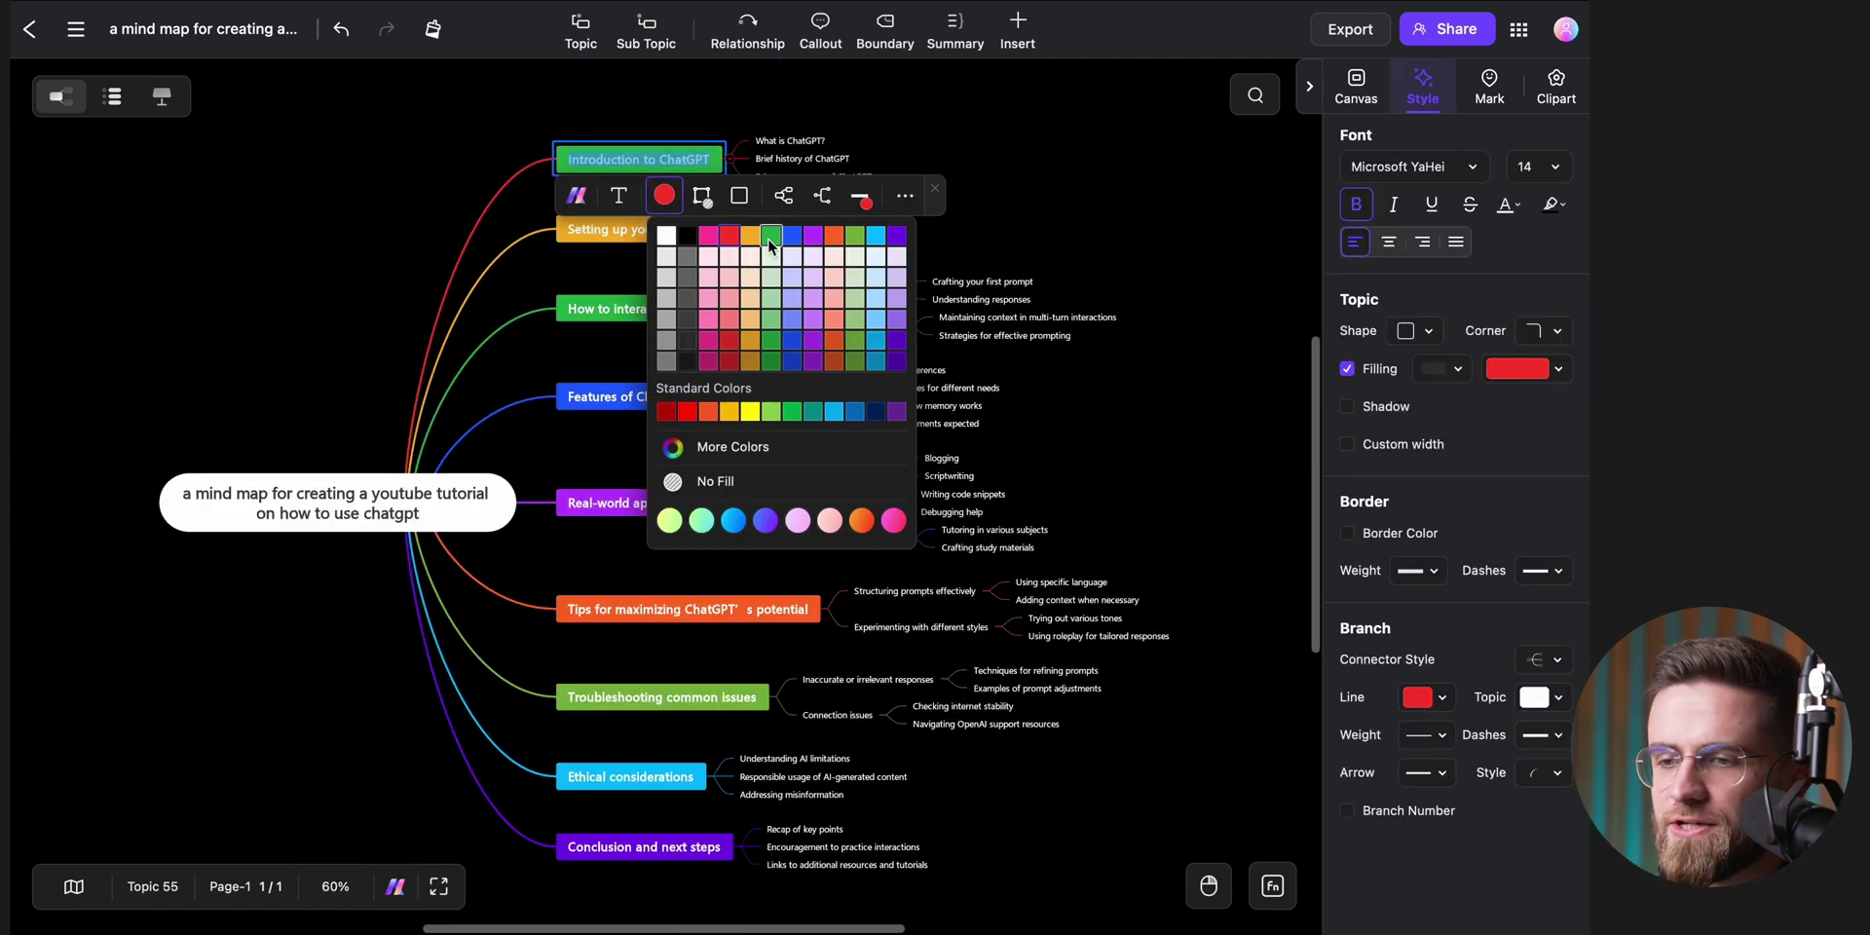
left_click(579, 356)
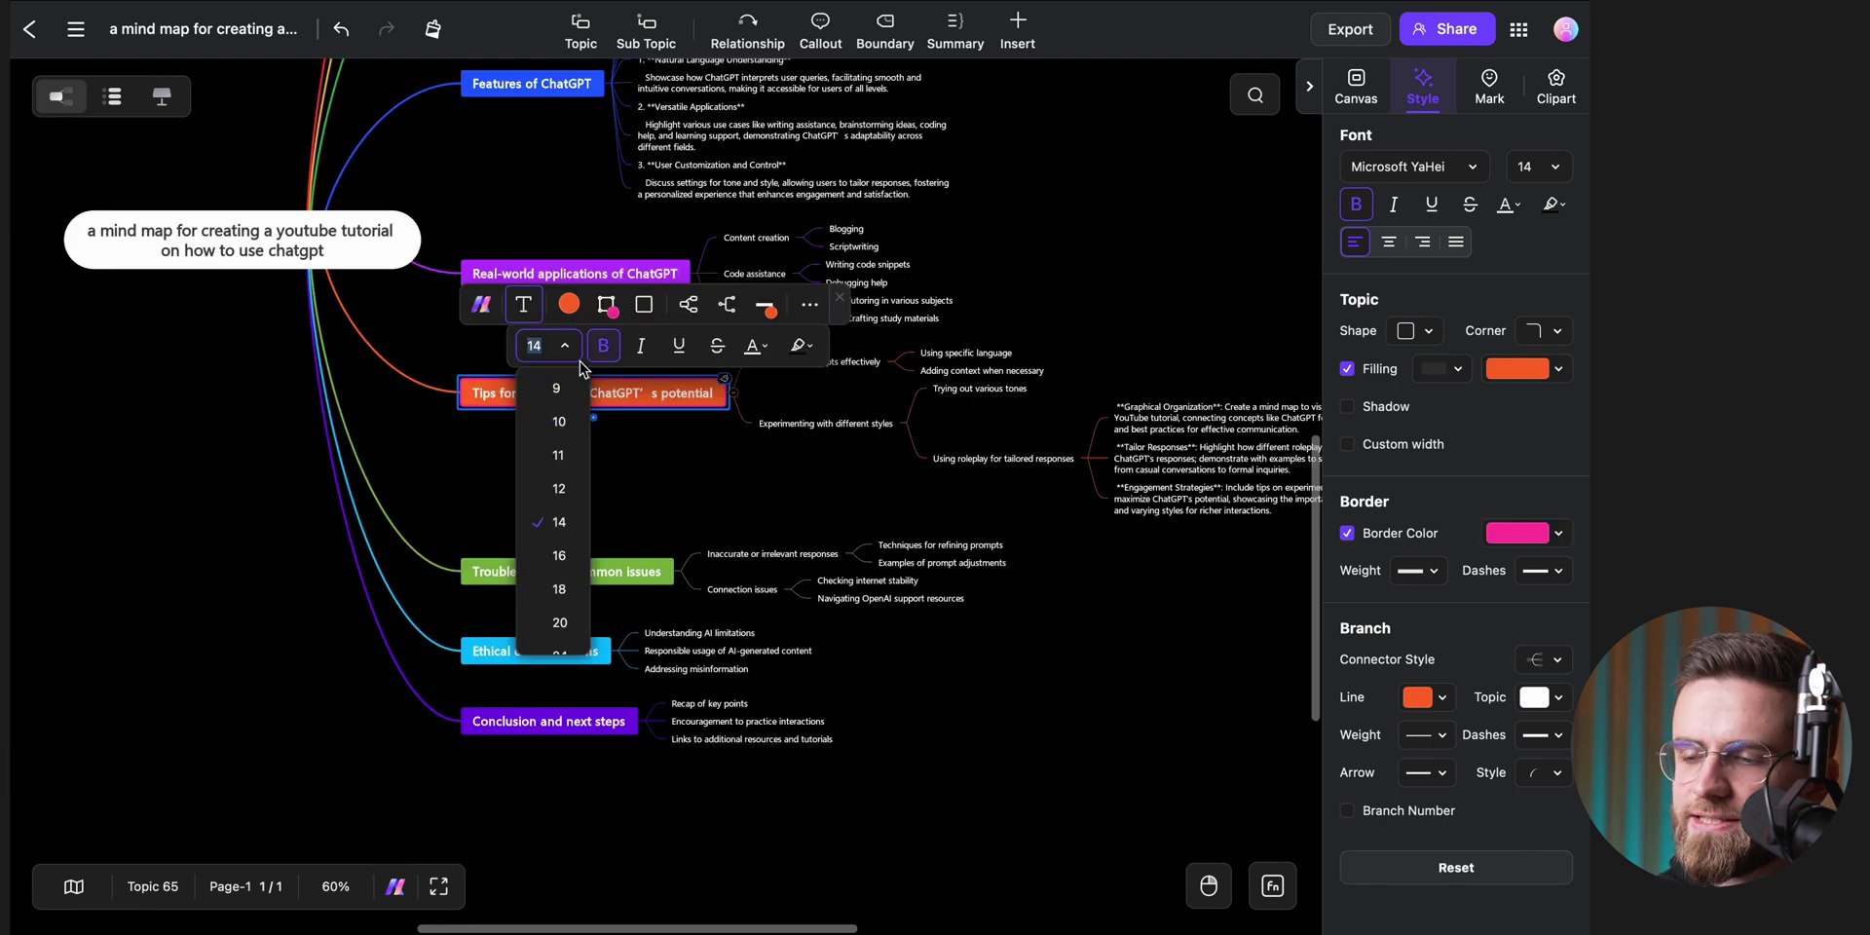
left_click(587, 312)
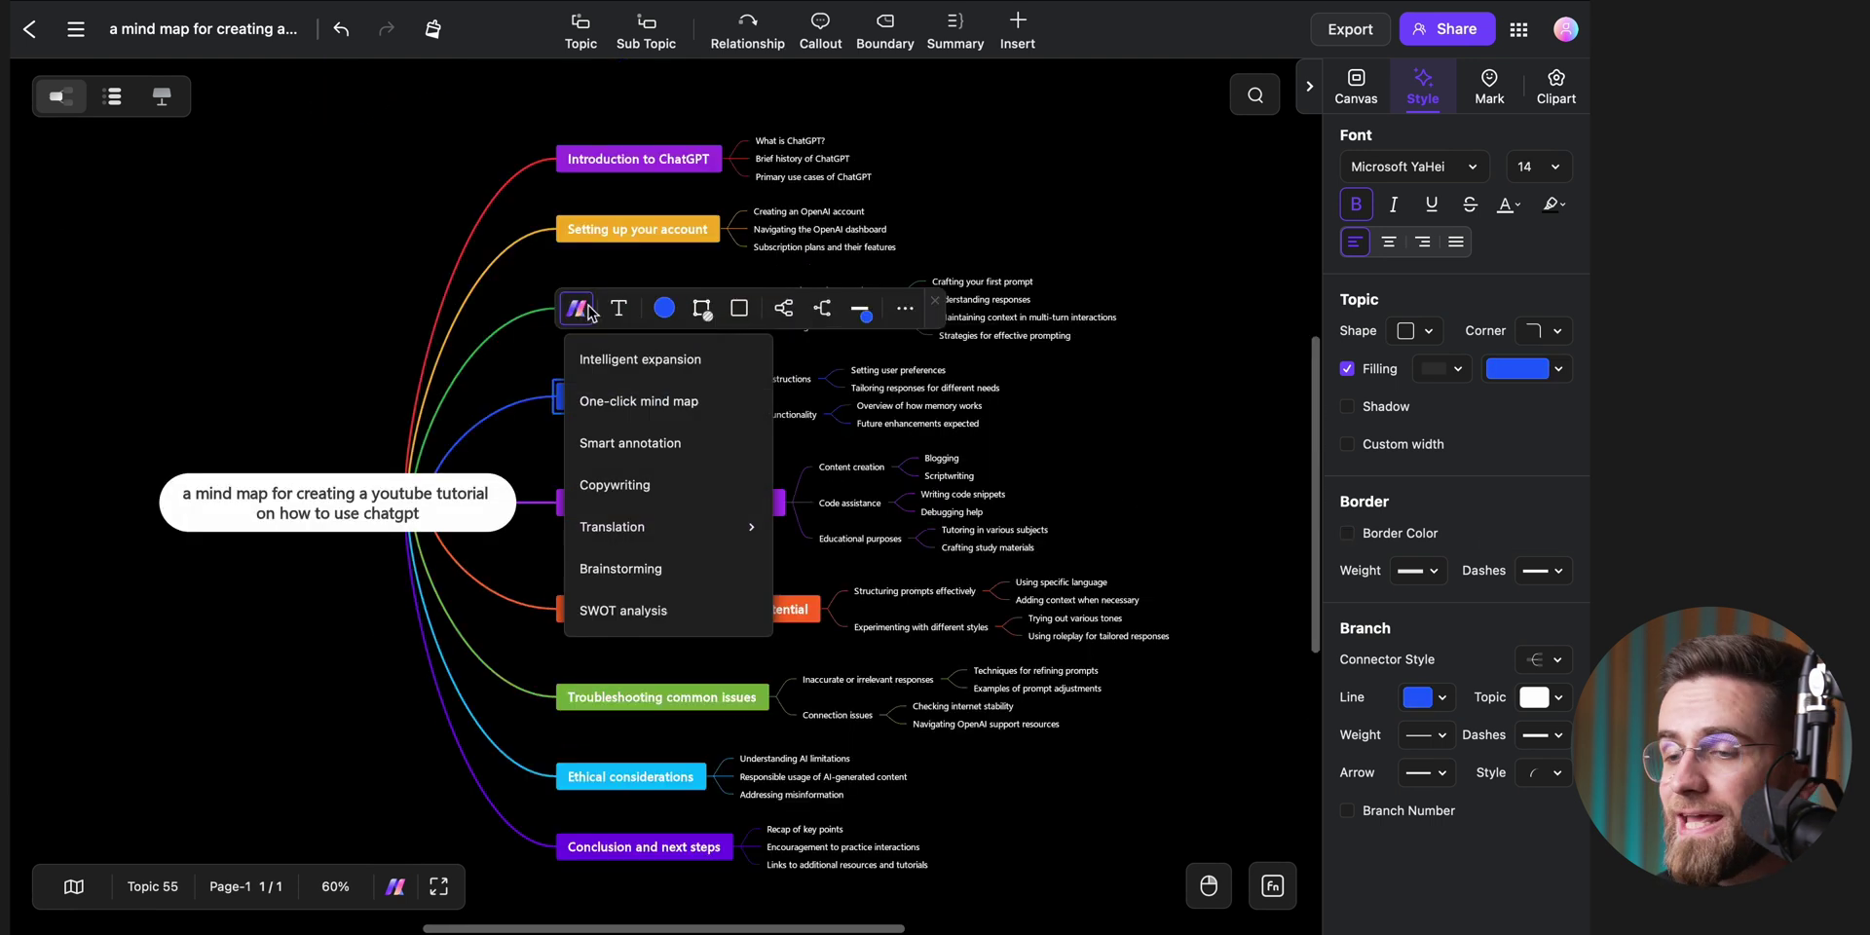
left_click(637, 360)
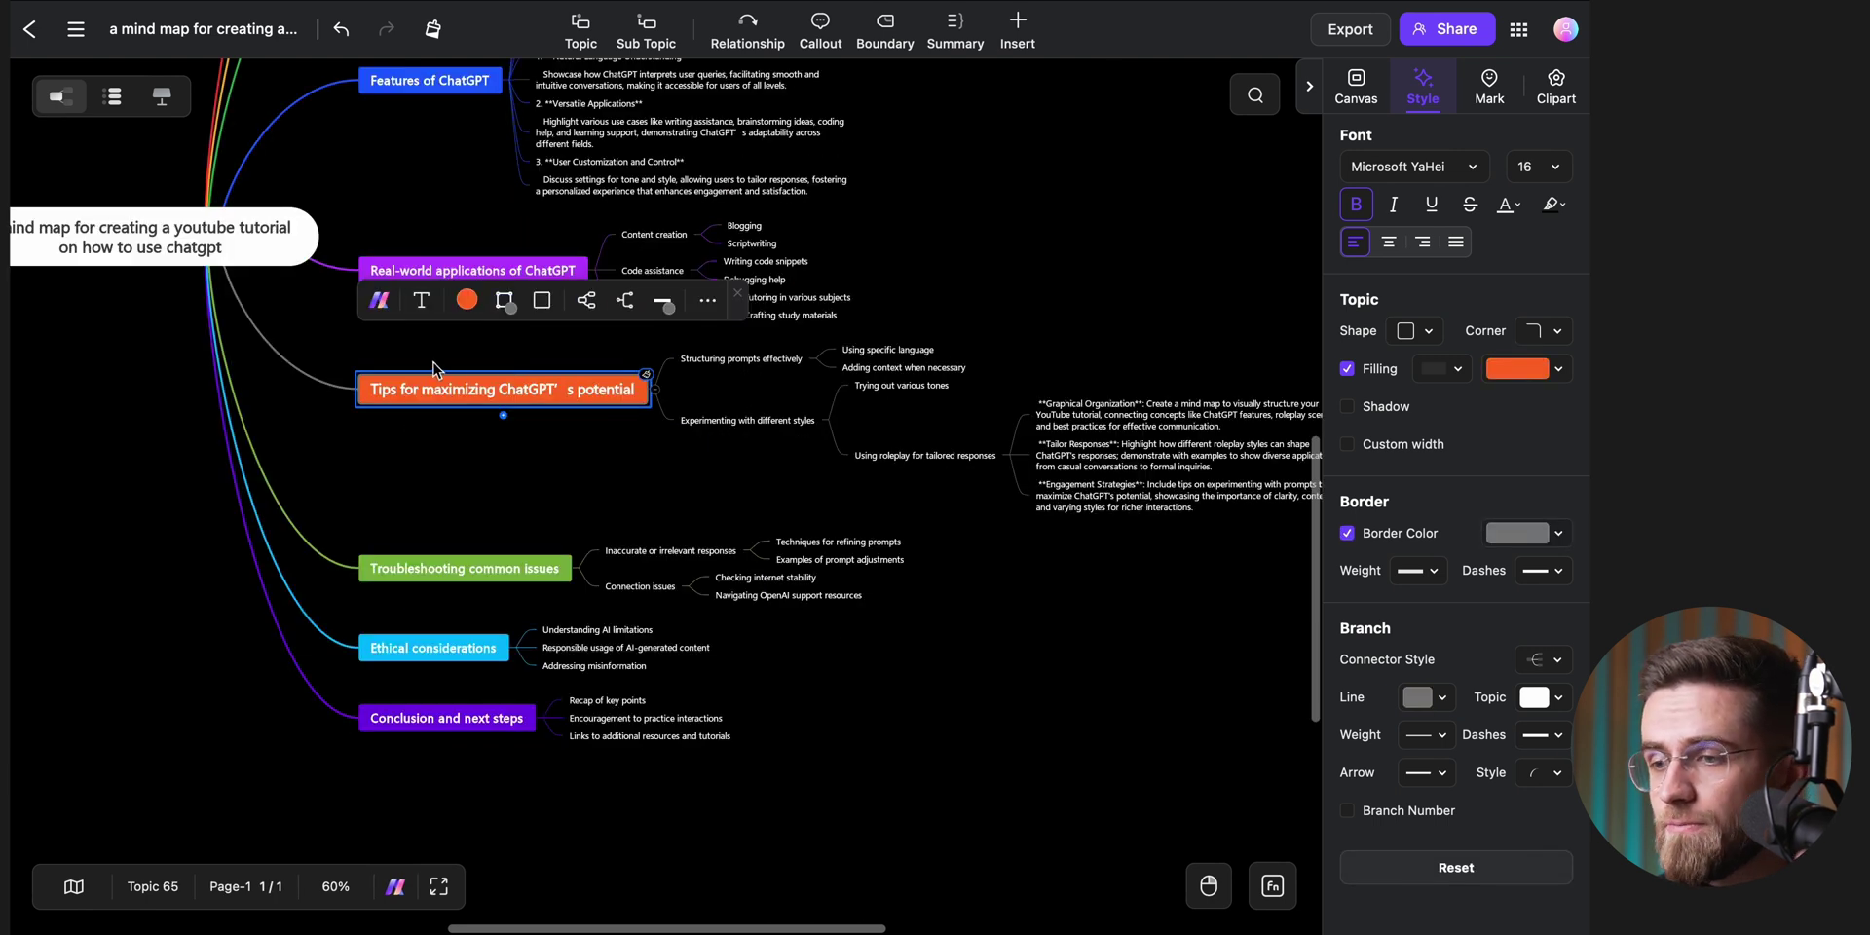
Step: Select and delete the generated notes on the Tips branch
left_click_drag(434, 363, 1175, 494)
left_click_drag(1262, 534, 1262, 534)
key("Delete")
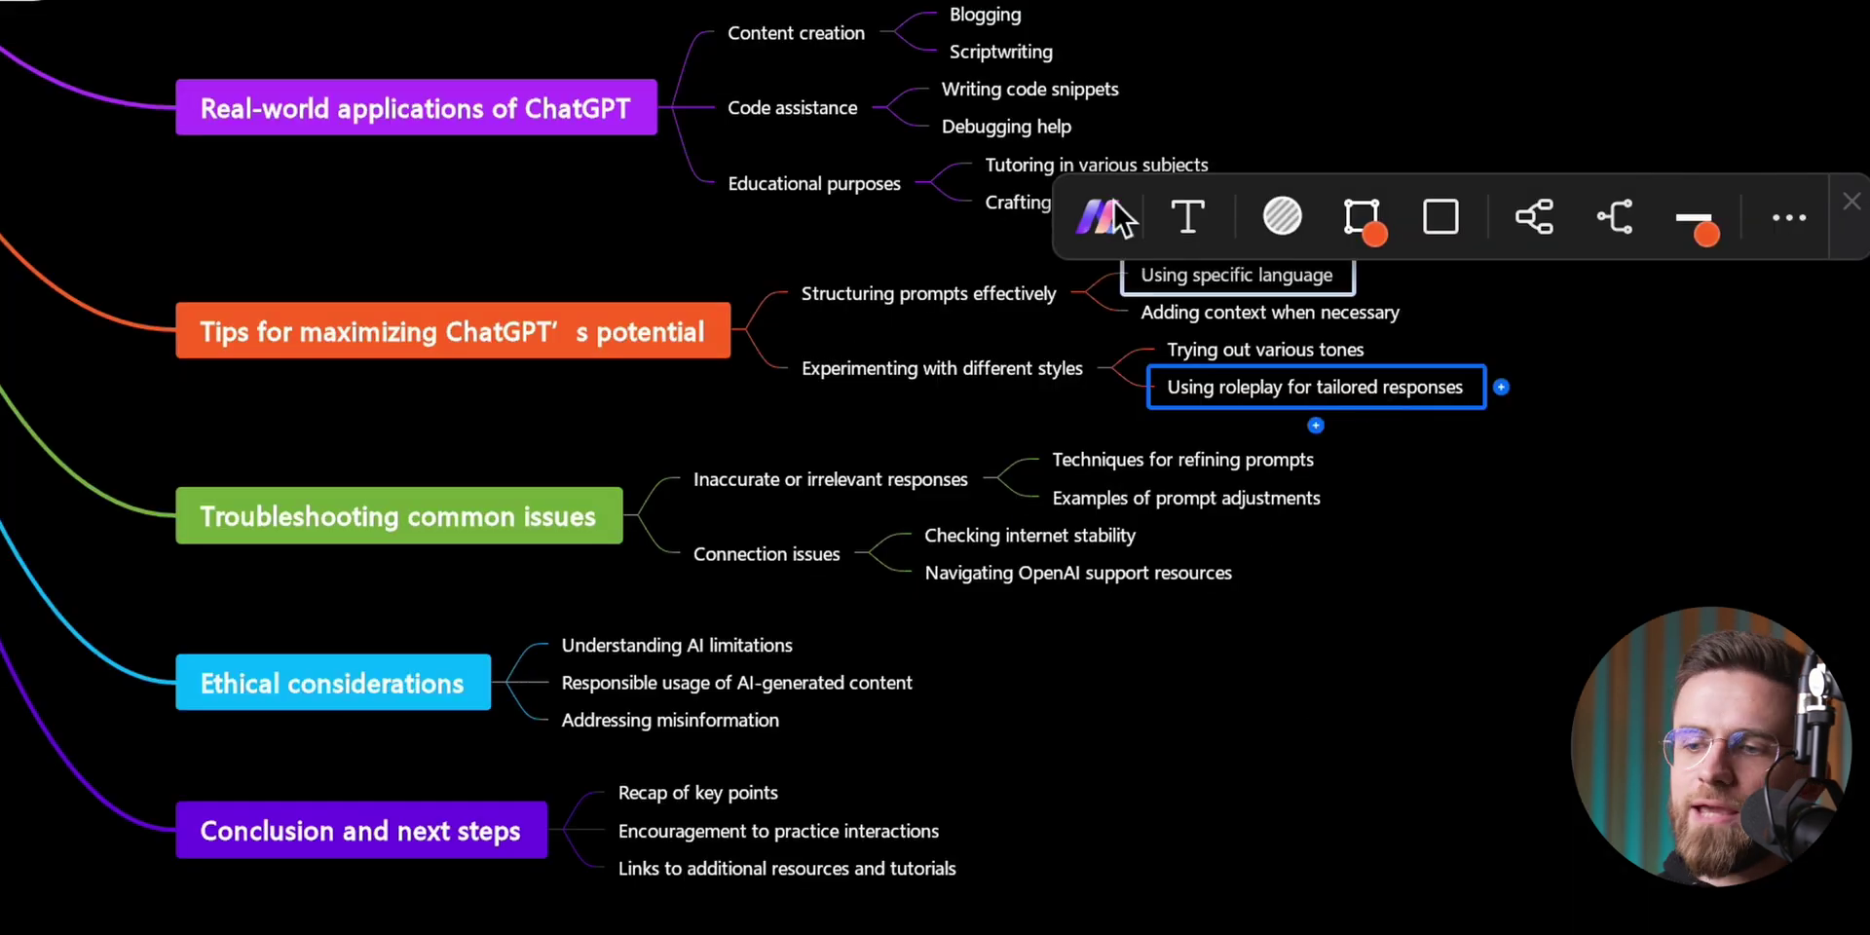
Step: Generate a one-click AI mind map from the roleplay subtopic
left_click(797, 336)
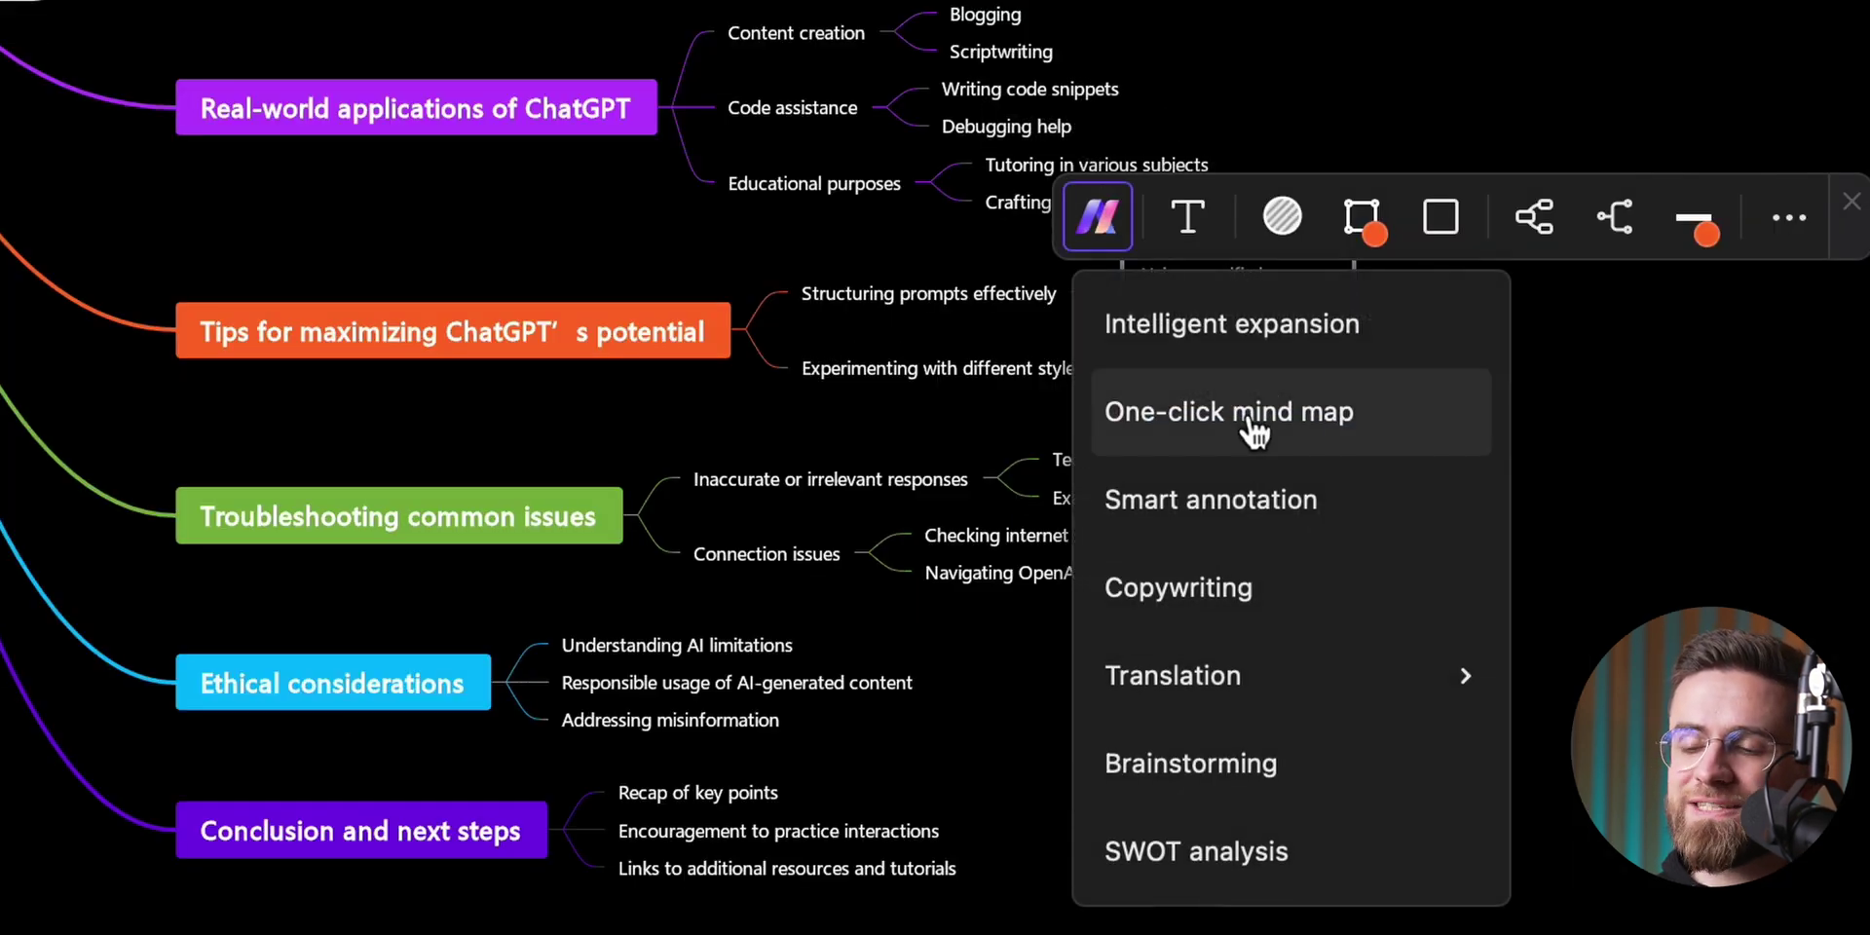
left_click(1254, 431)
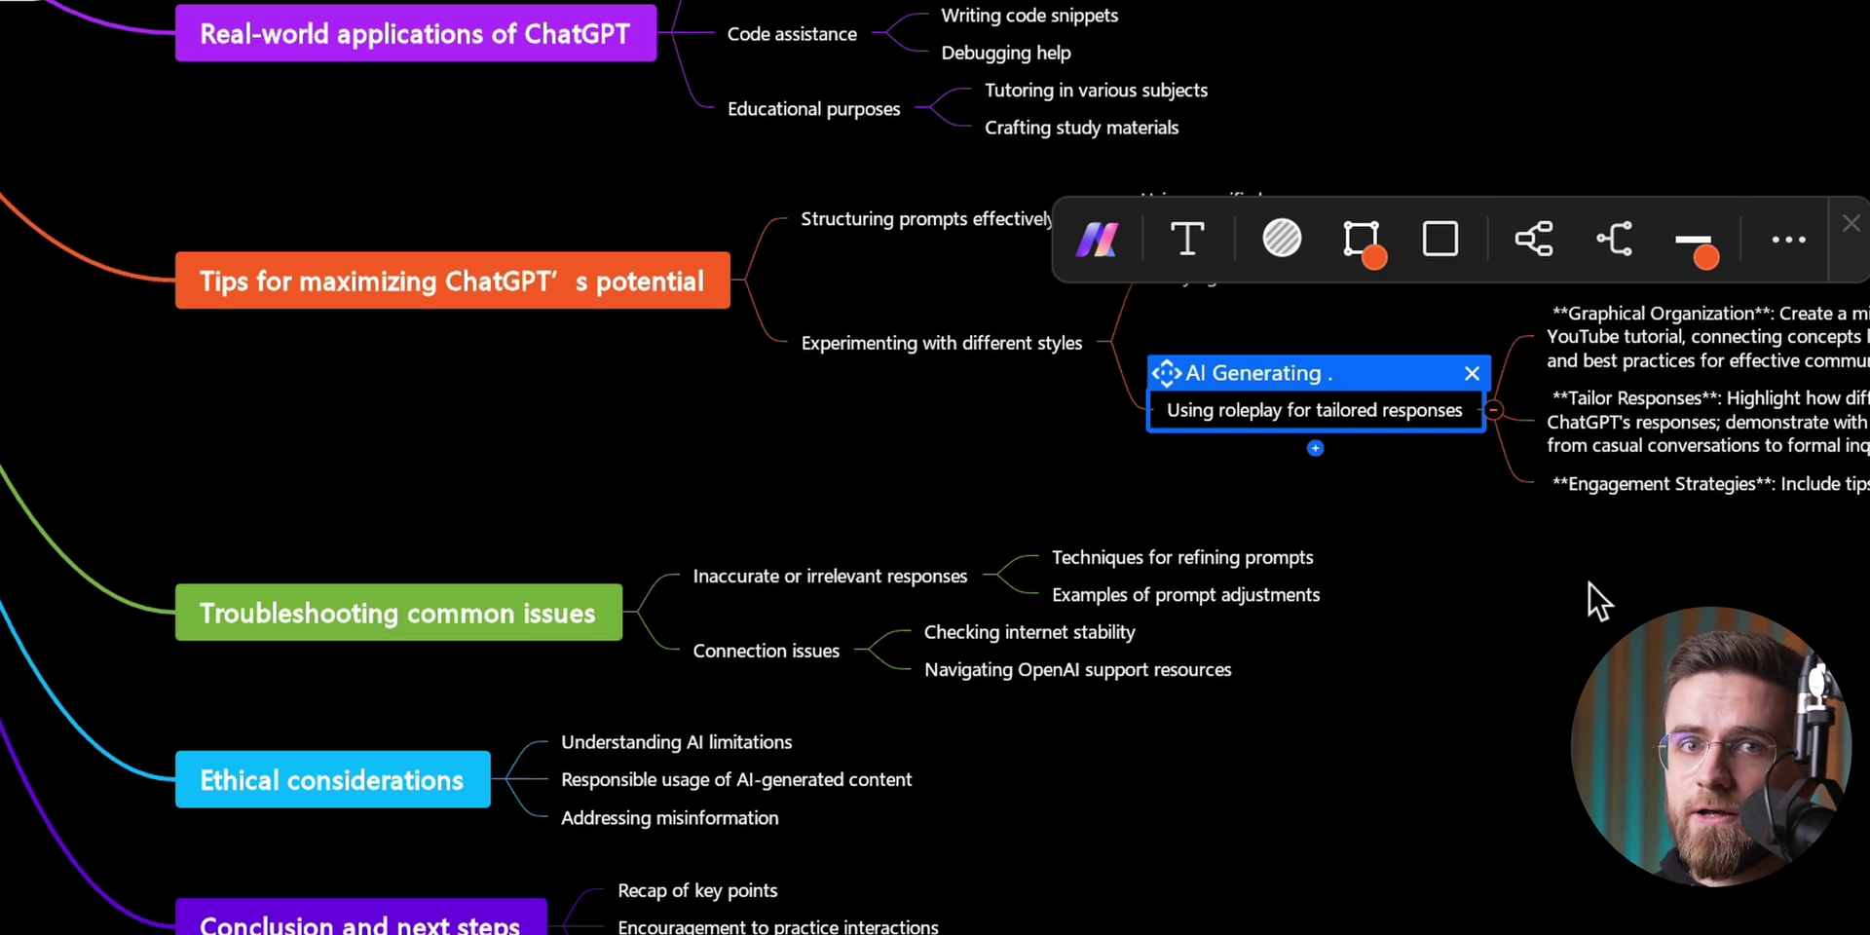
left_click_drag(1588, 582, 933, 478)
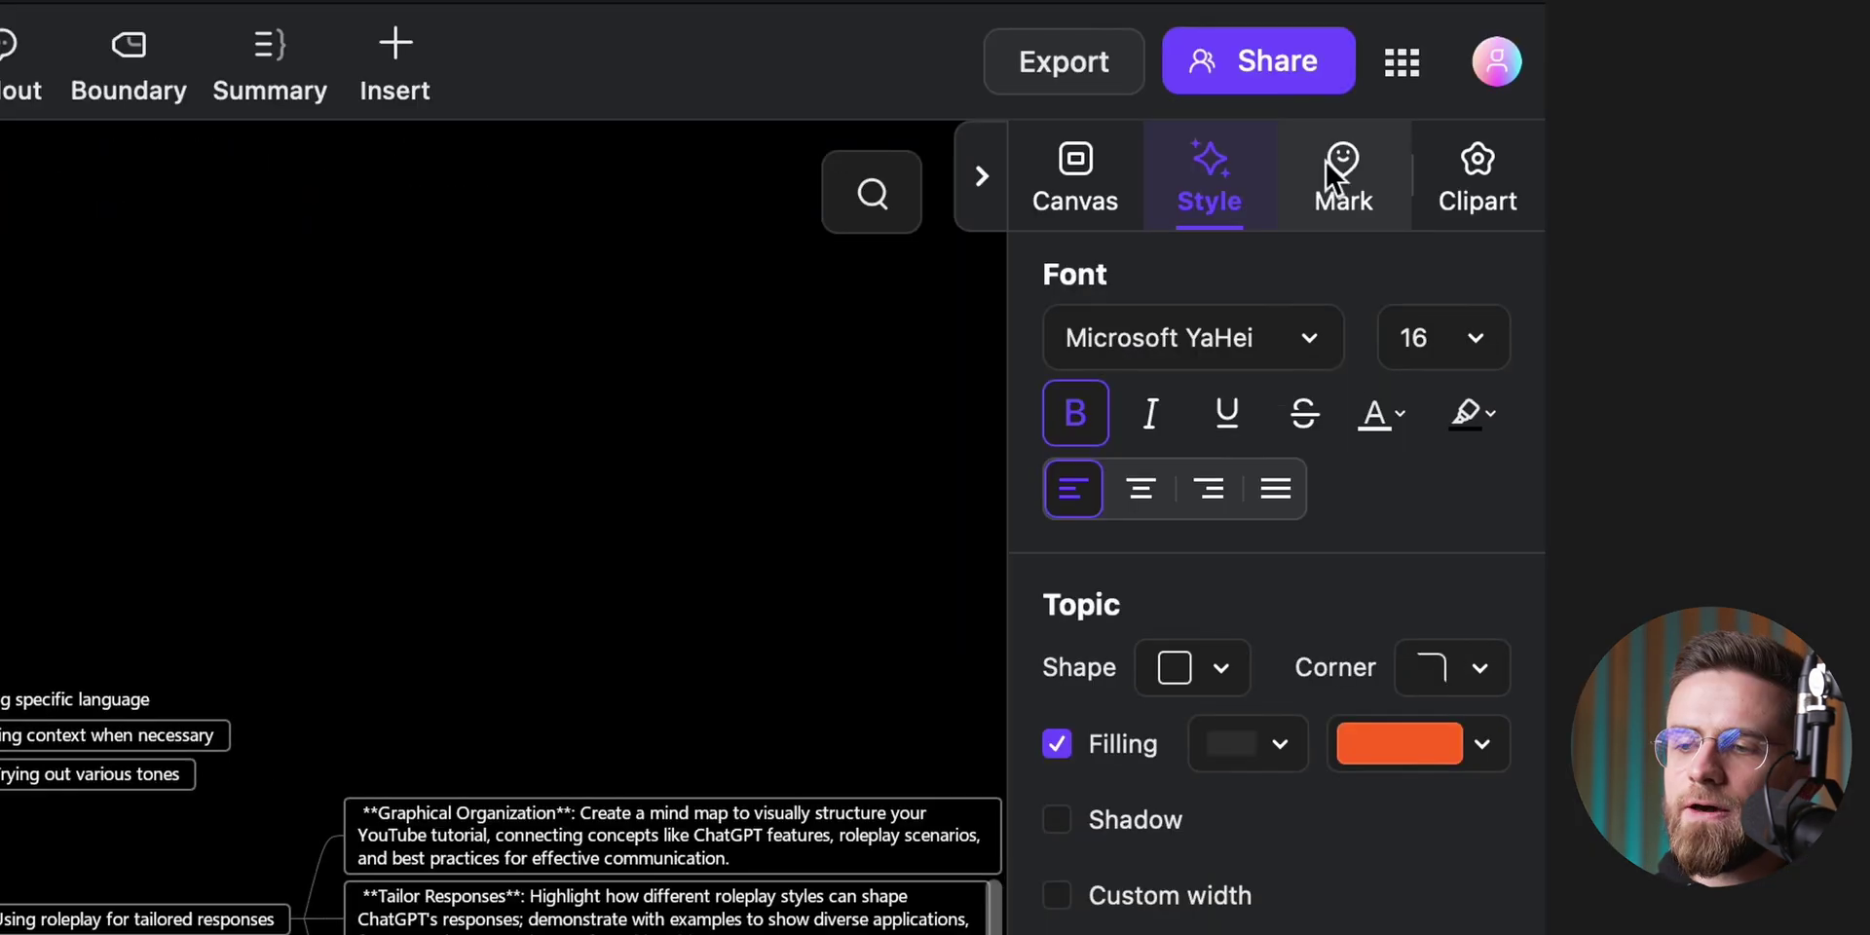
left_click(1335, 167)
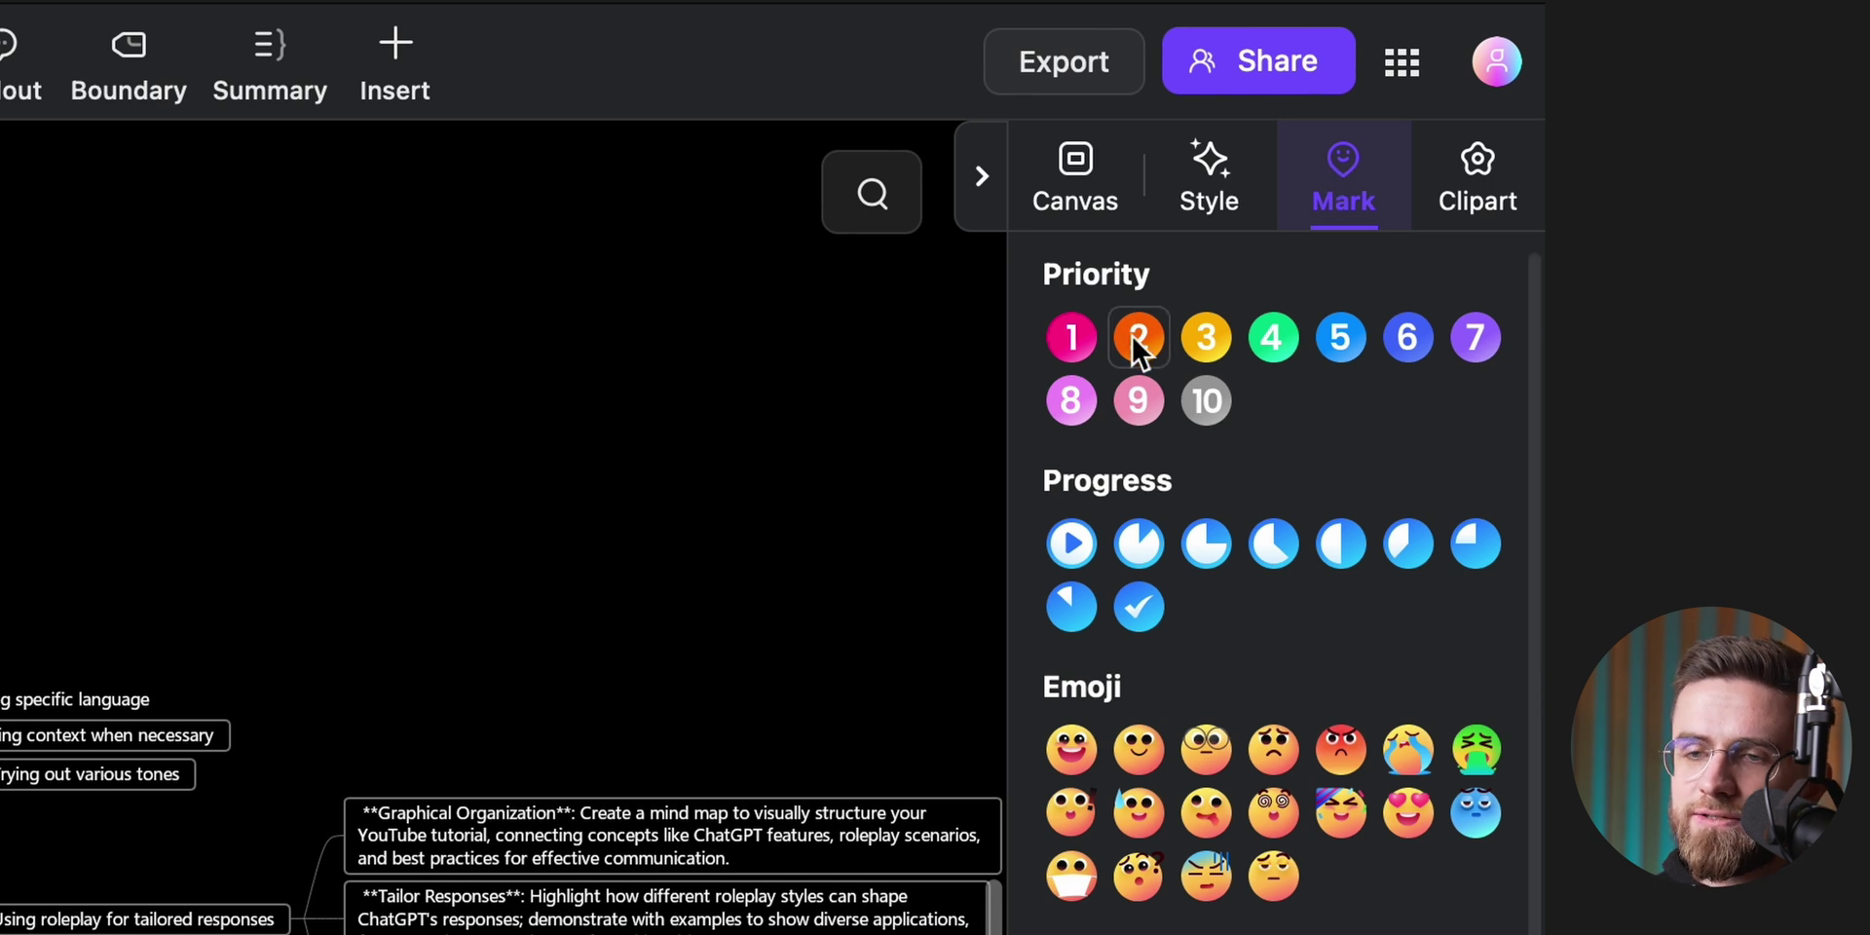
Step: Mark a topic Priority 1, add animal and bee clipart to Real-world applications, then return home
left_click(1070, 336)
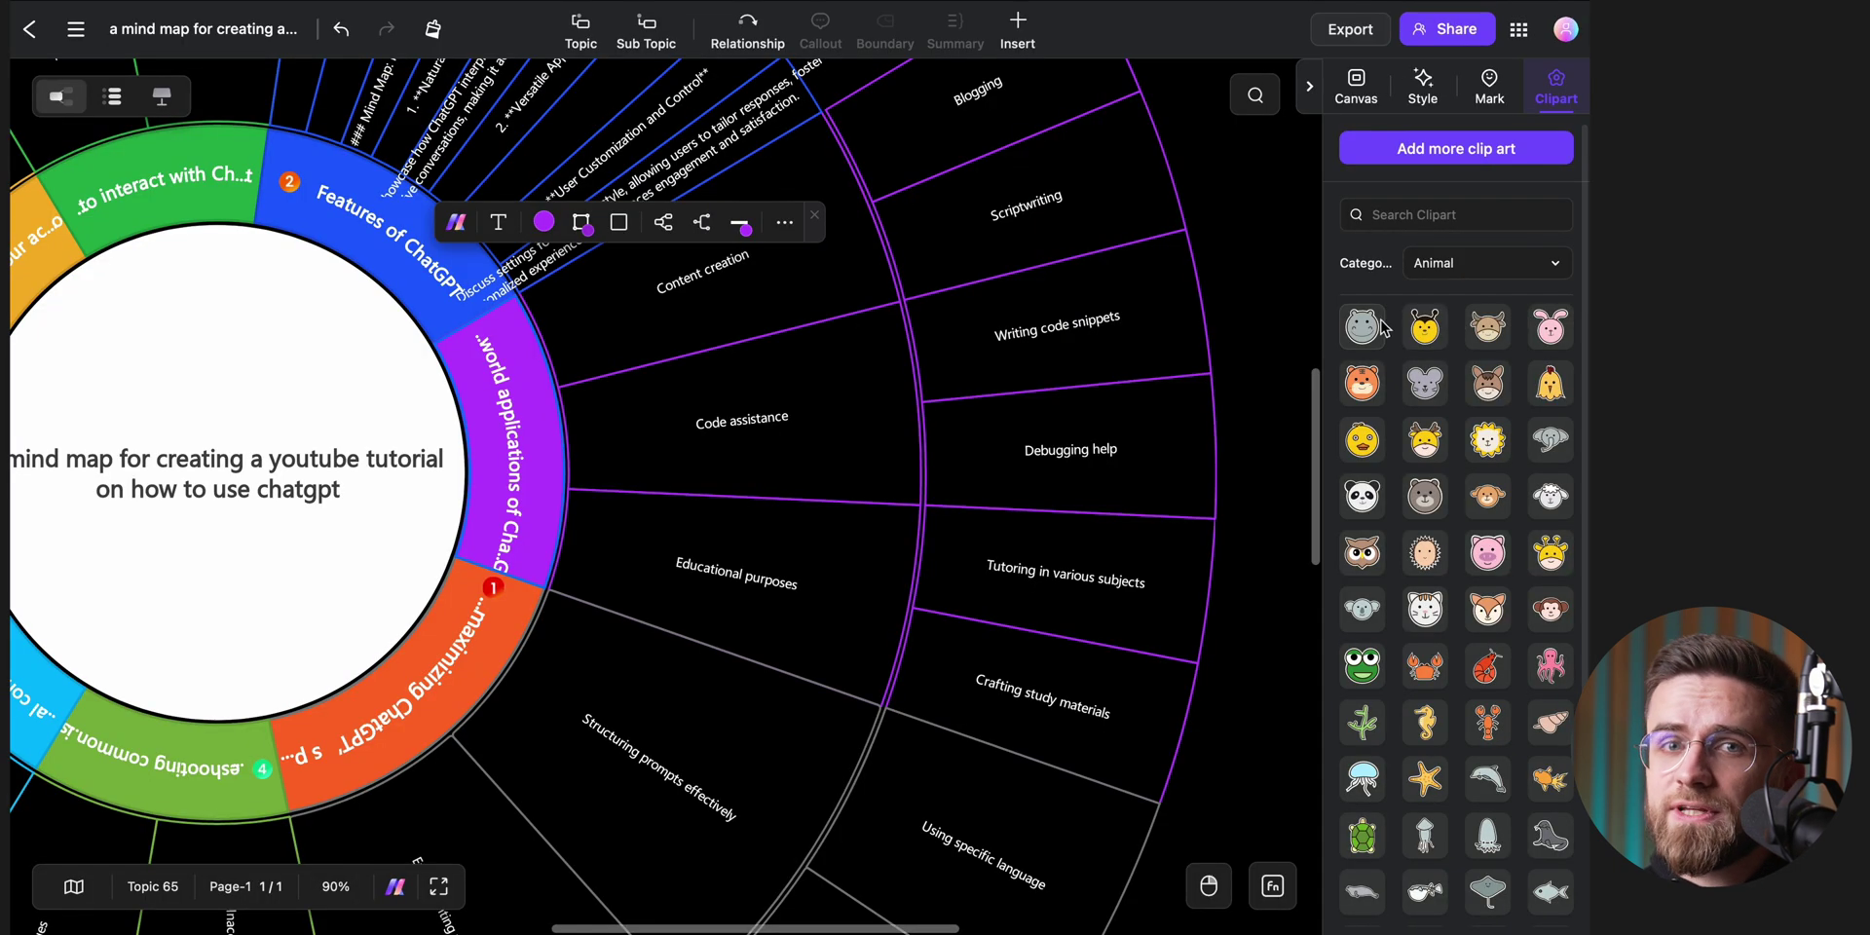
left_click(1375, 327)
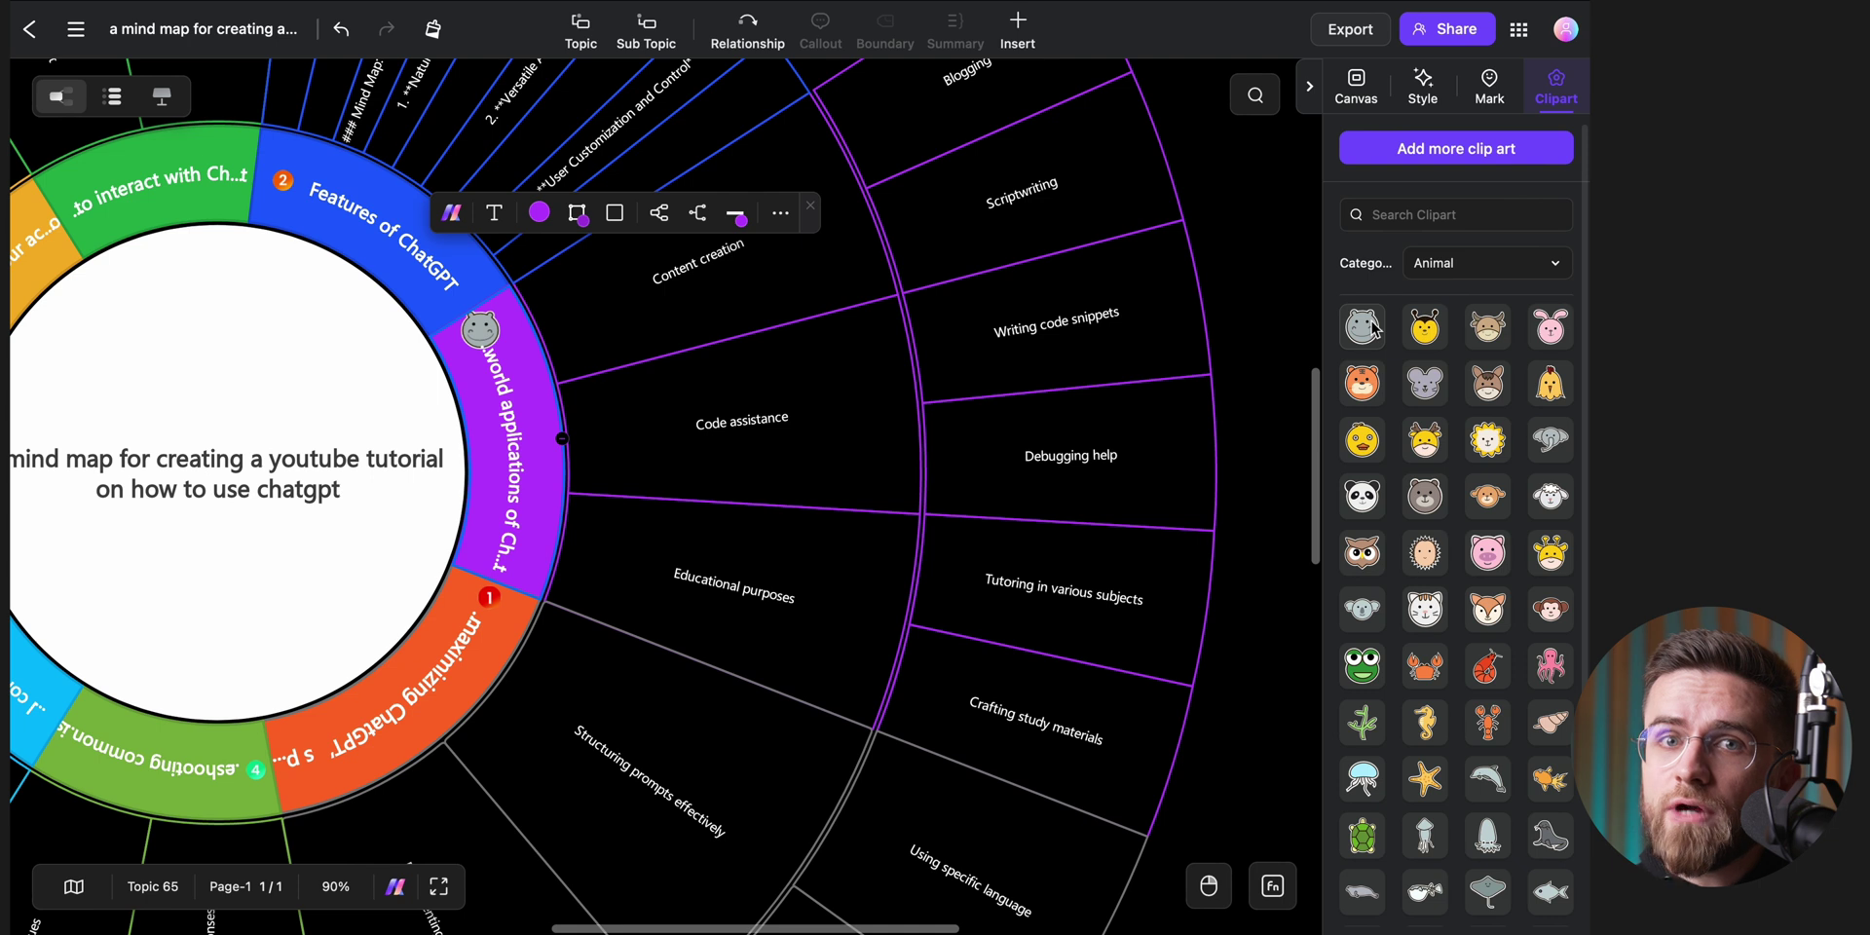
left_click(1428, 331)
left_click(1428, 331)
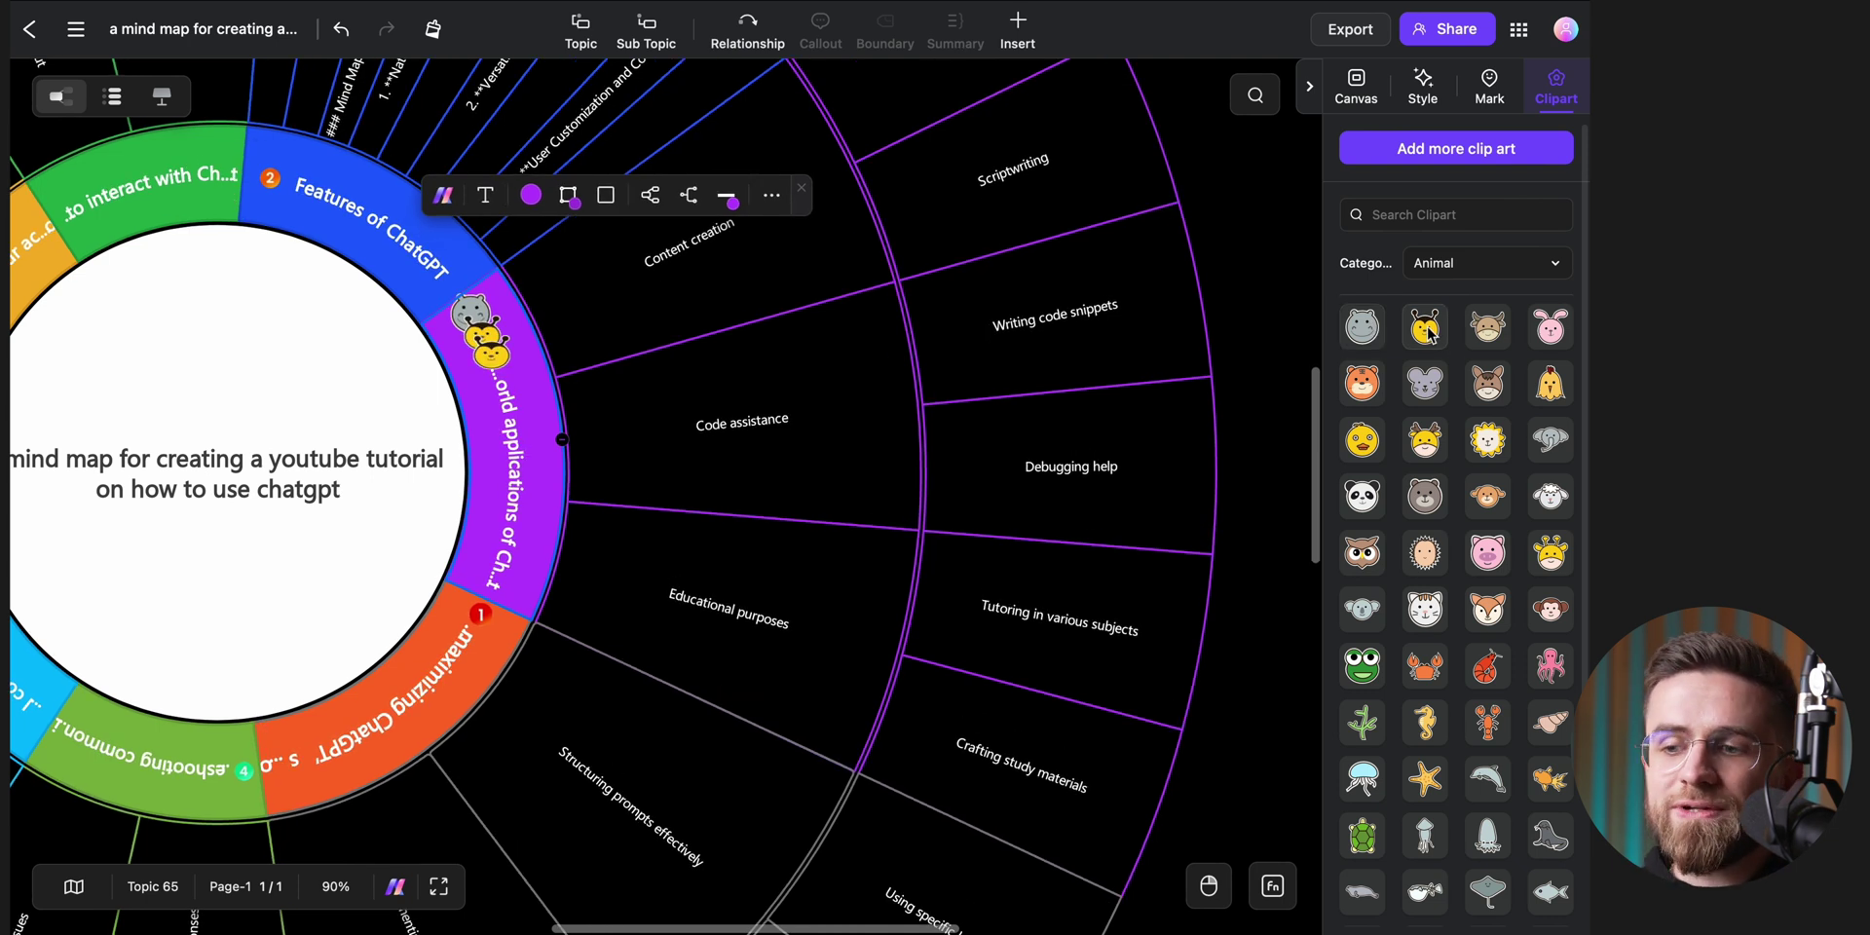
left_click(1430, 446)
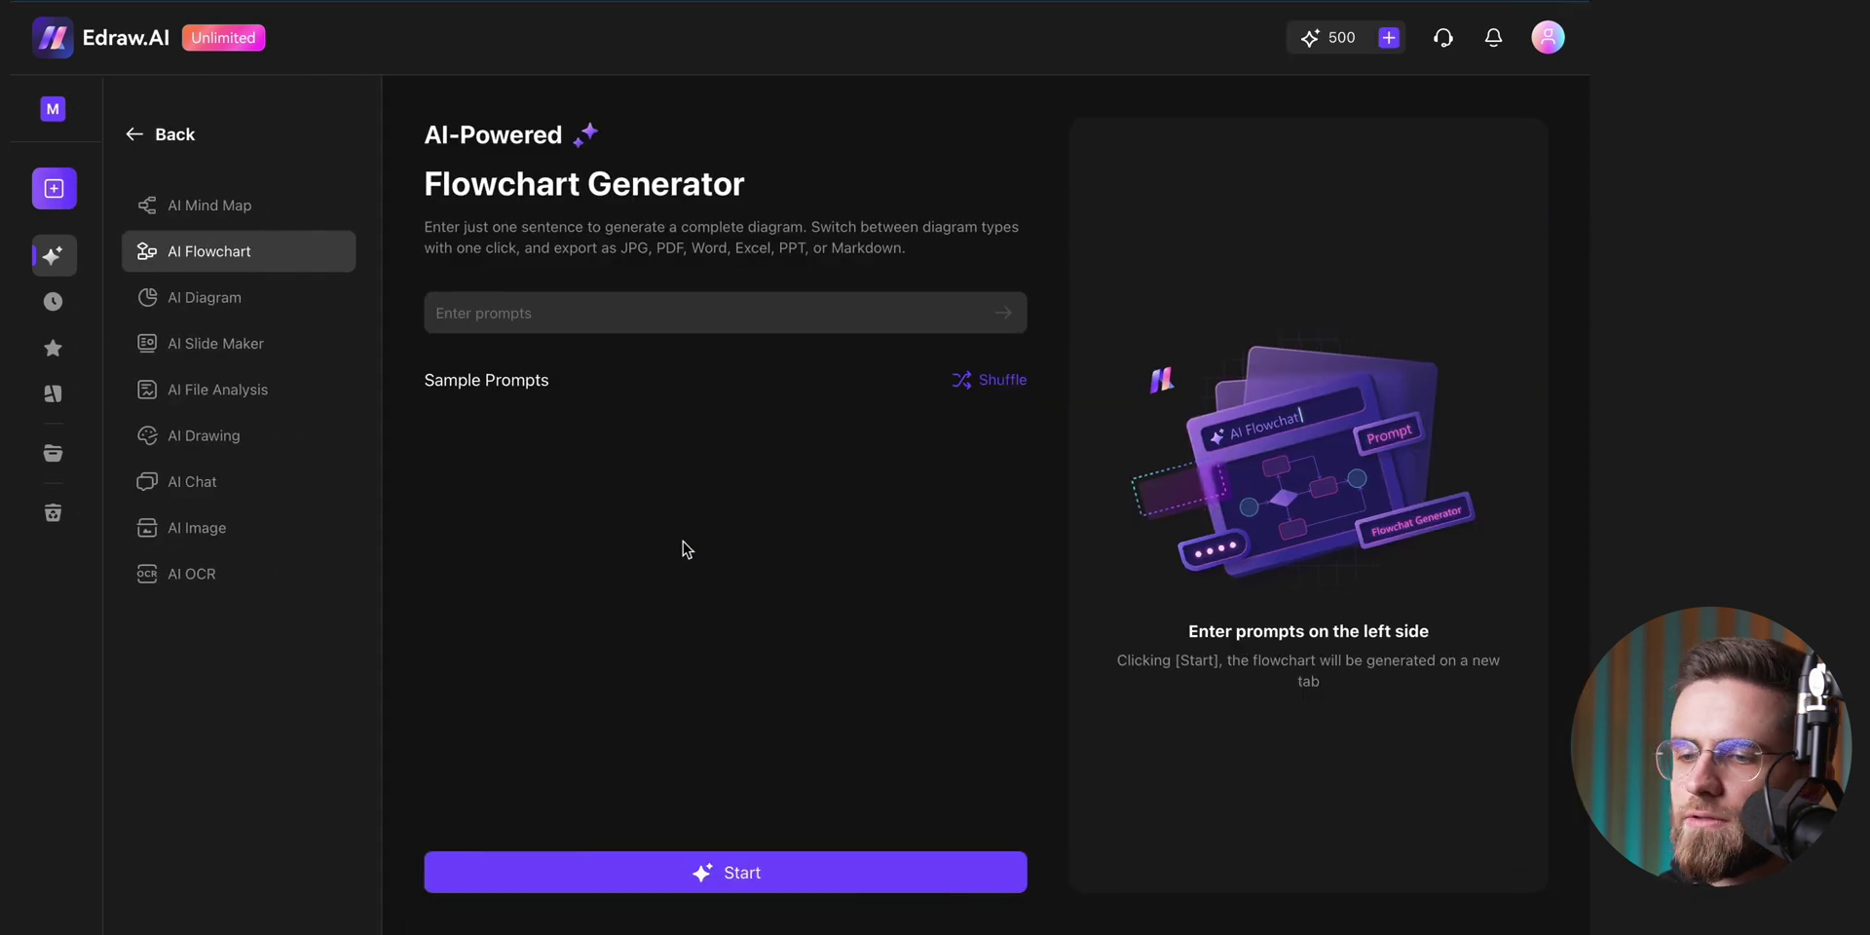
Step: Generate and regenerate the image-generation prompting flowchart, then open it in the canvas editor
left_click(606, 312)
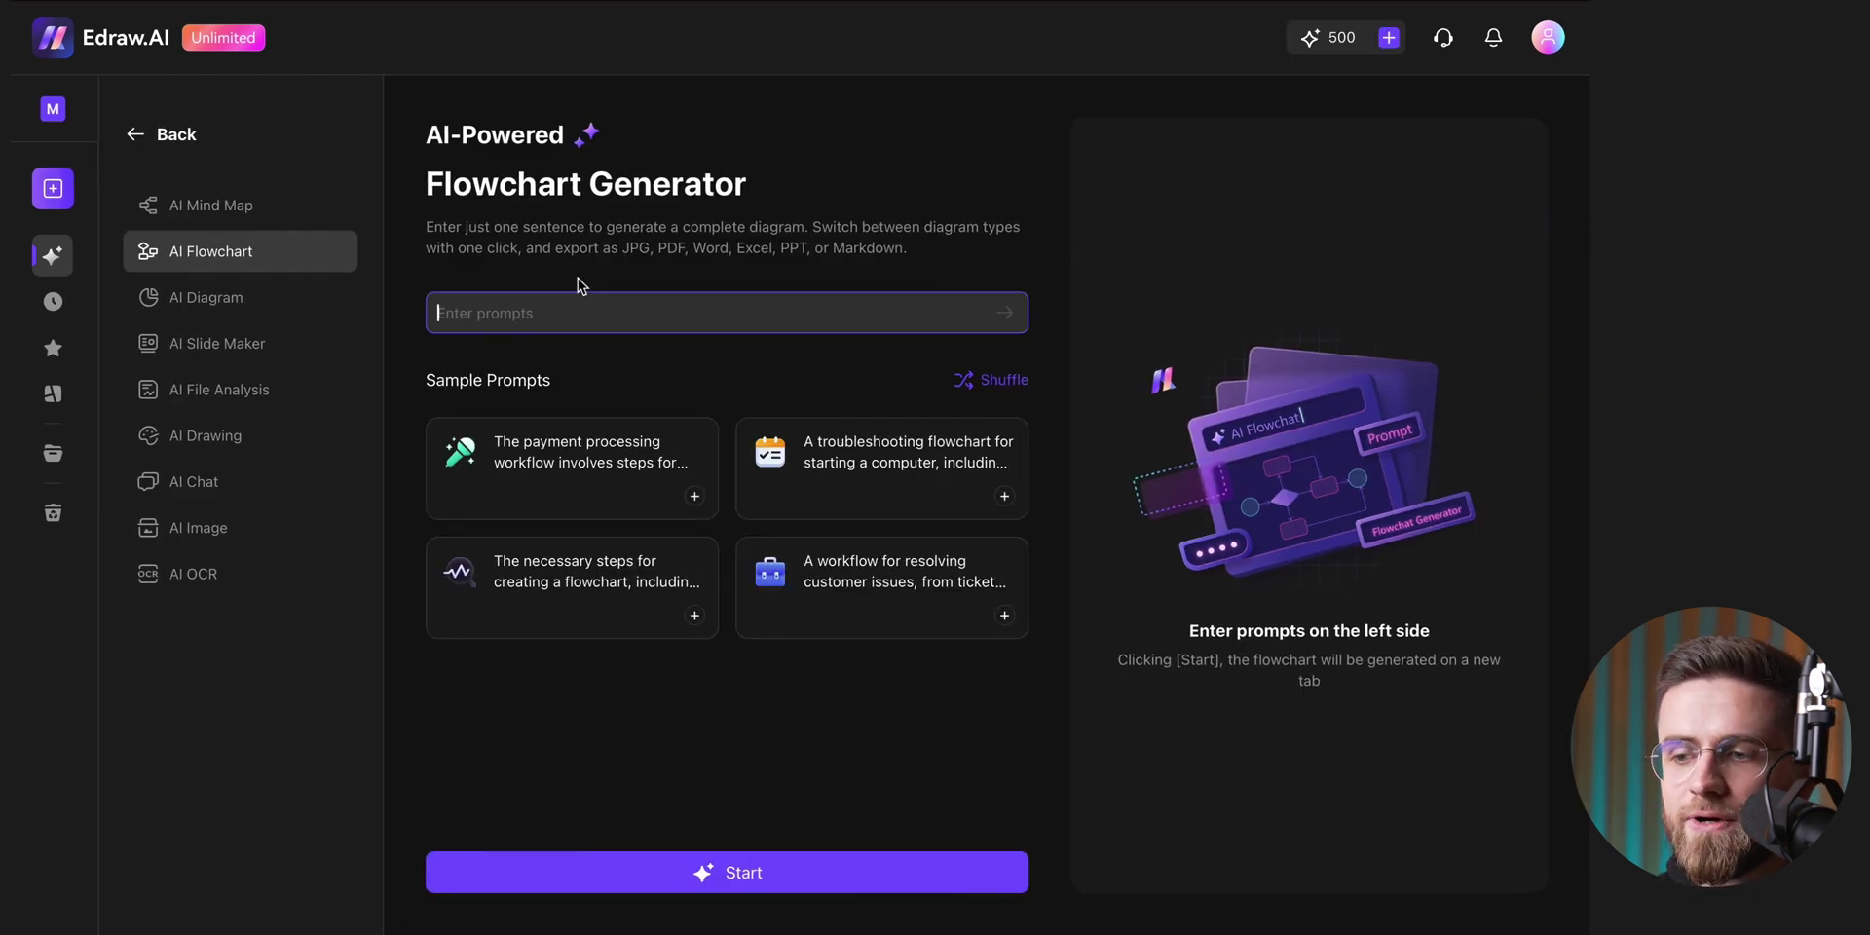
left_click(740, 891)
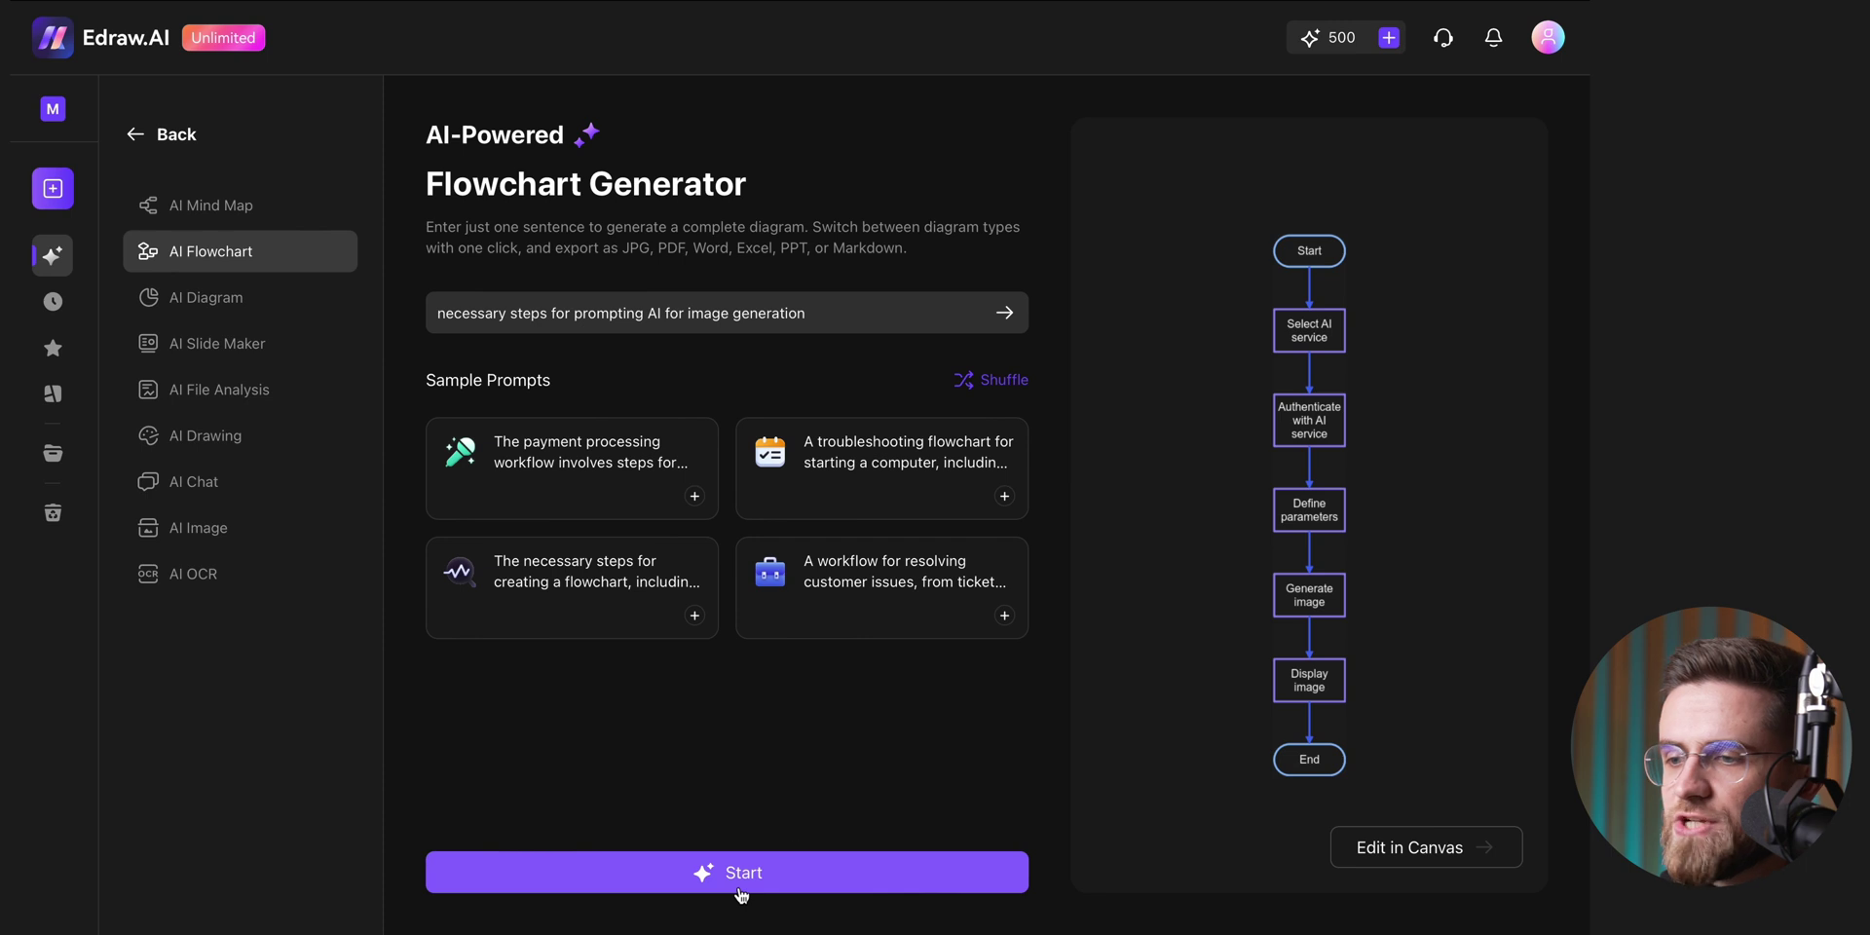
left_click(663, 890)
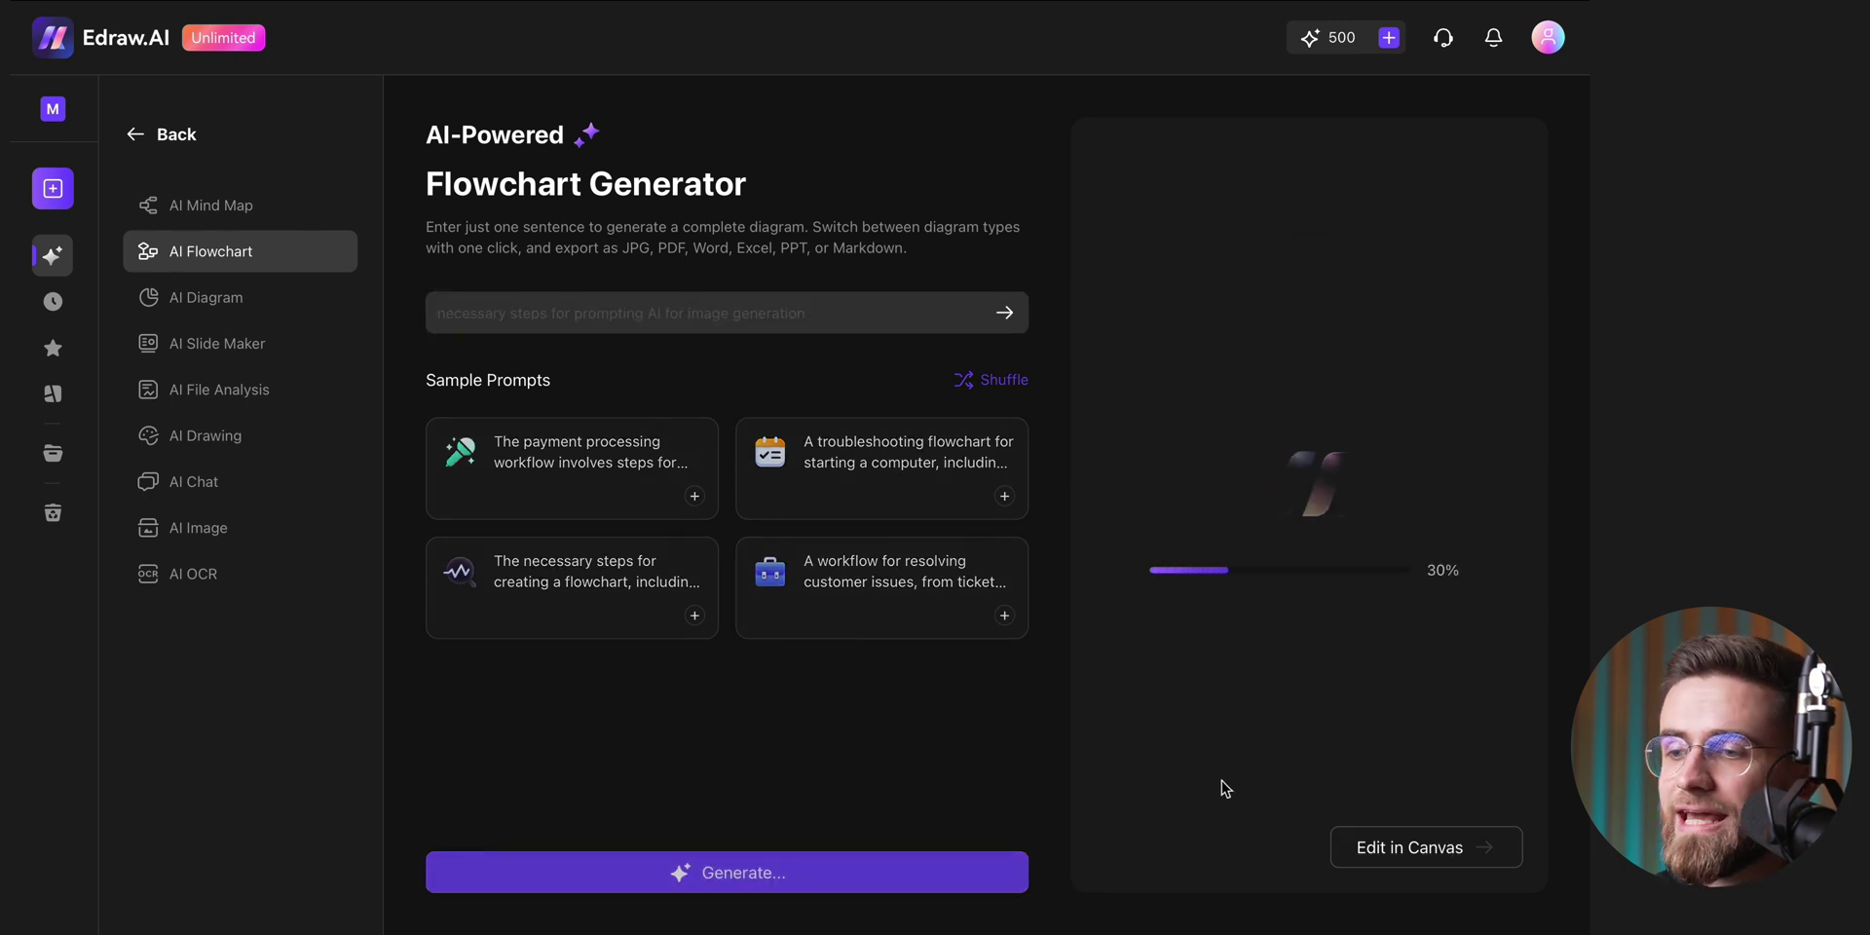
left_click(1429, 844)
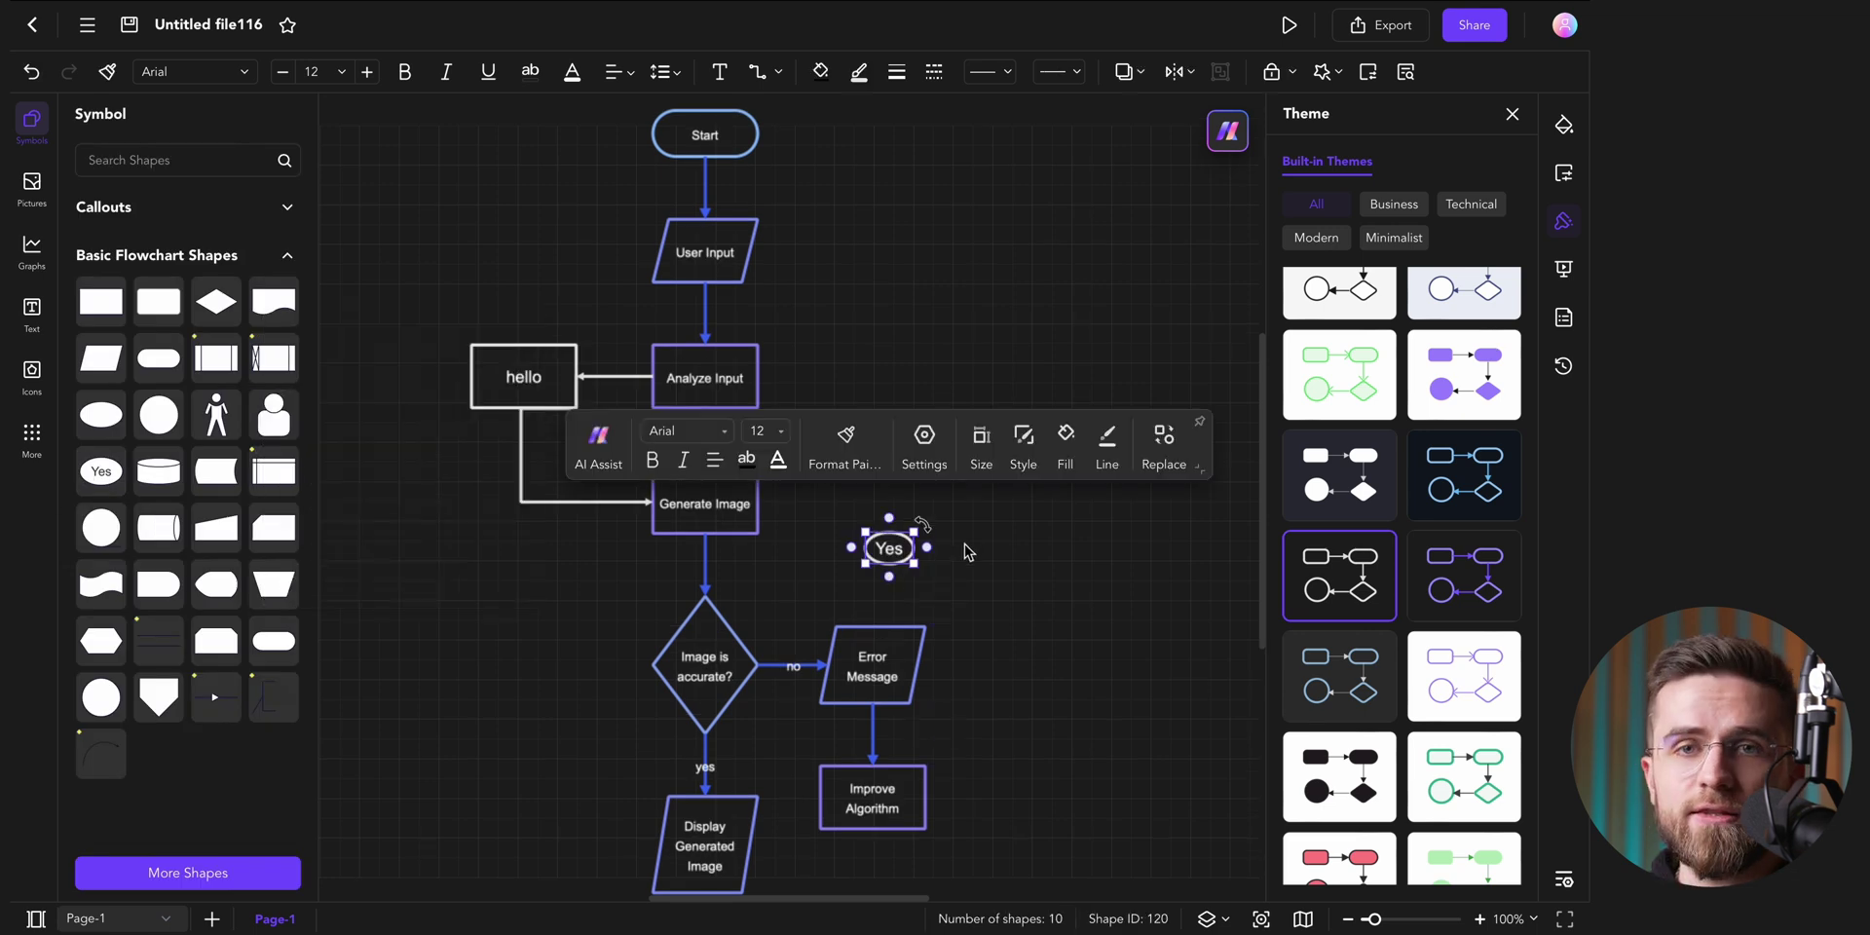
Step: Enlarge the Yes ellipse, preview themes ending on black-on-white, add a text box, shrink the atom picture
left_click_drag(918, 535, 1201, 344)
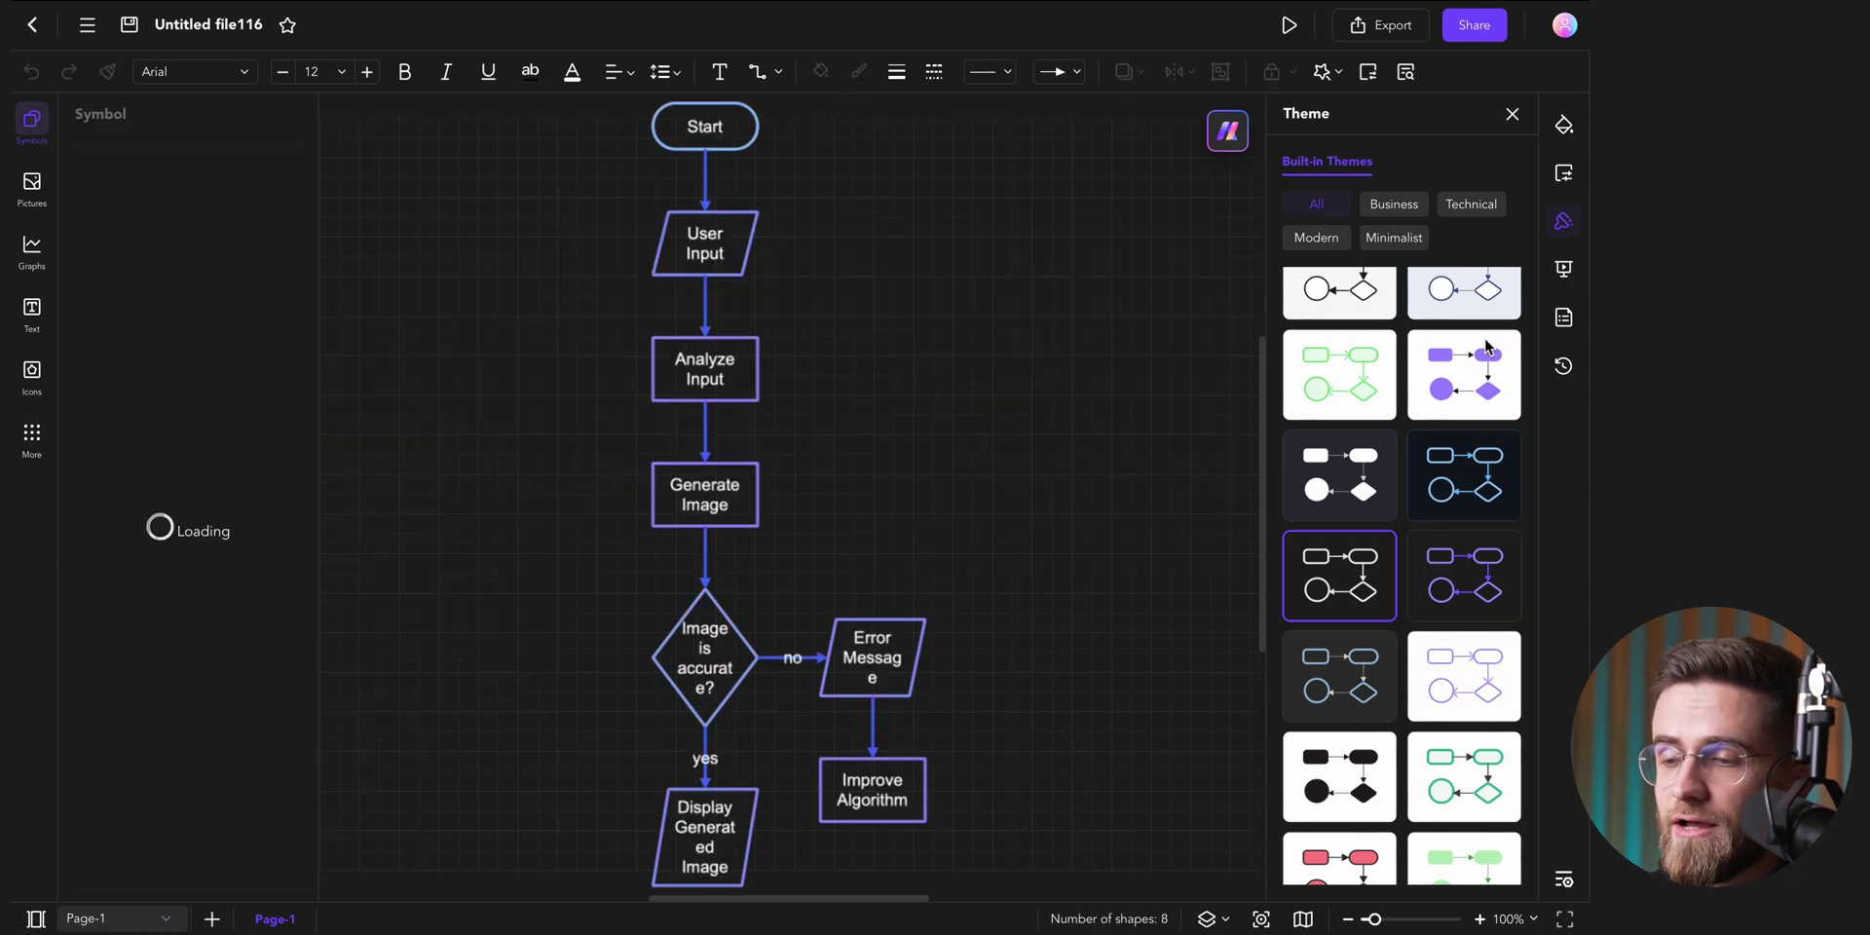
left_click(1461, 380)
left_click(1366, 387)
left_click(1364, 300)
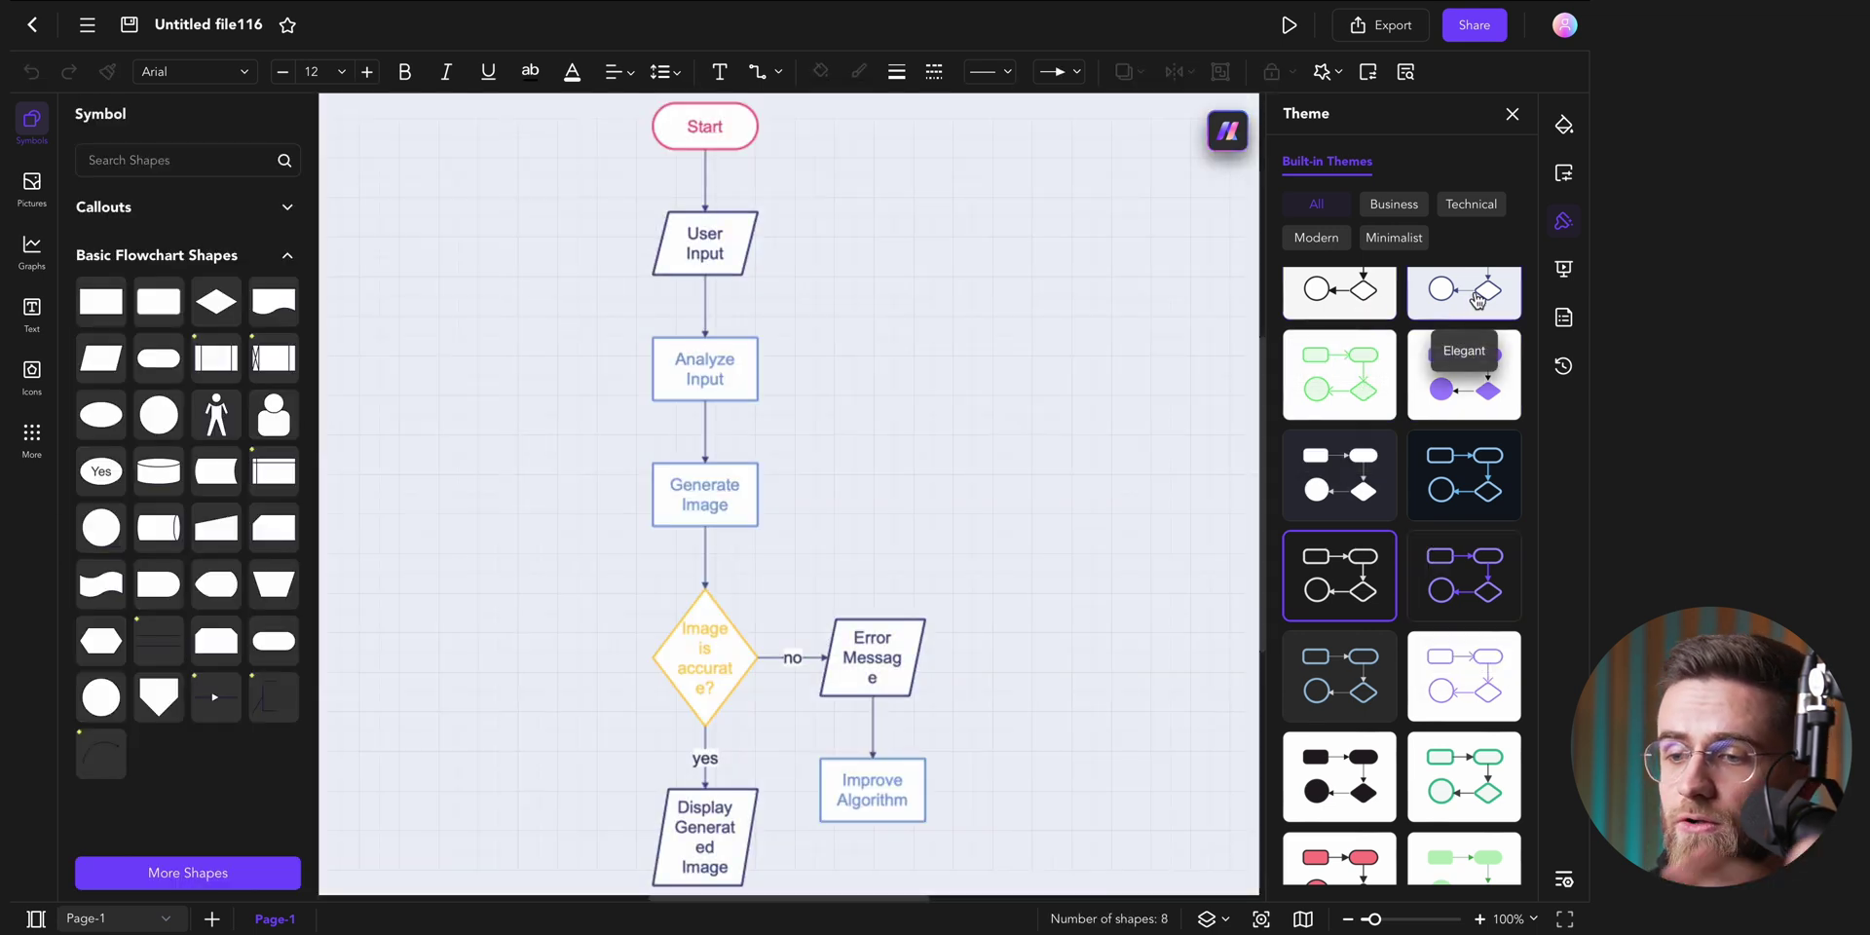
double_click(524, 375)
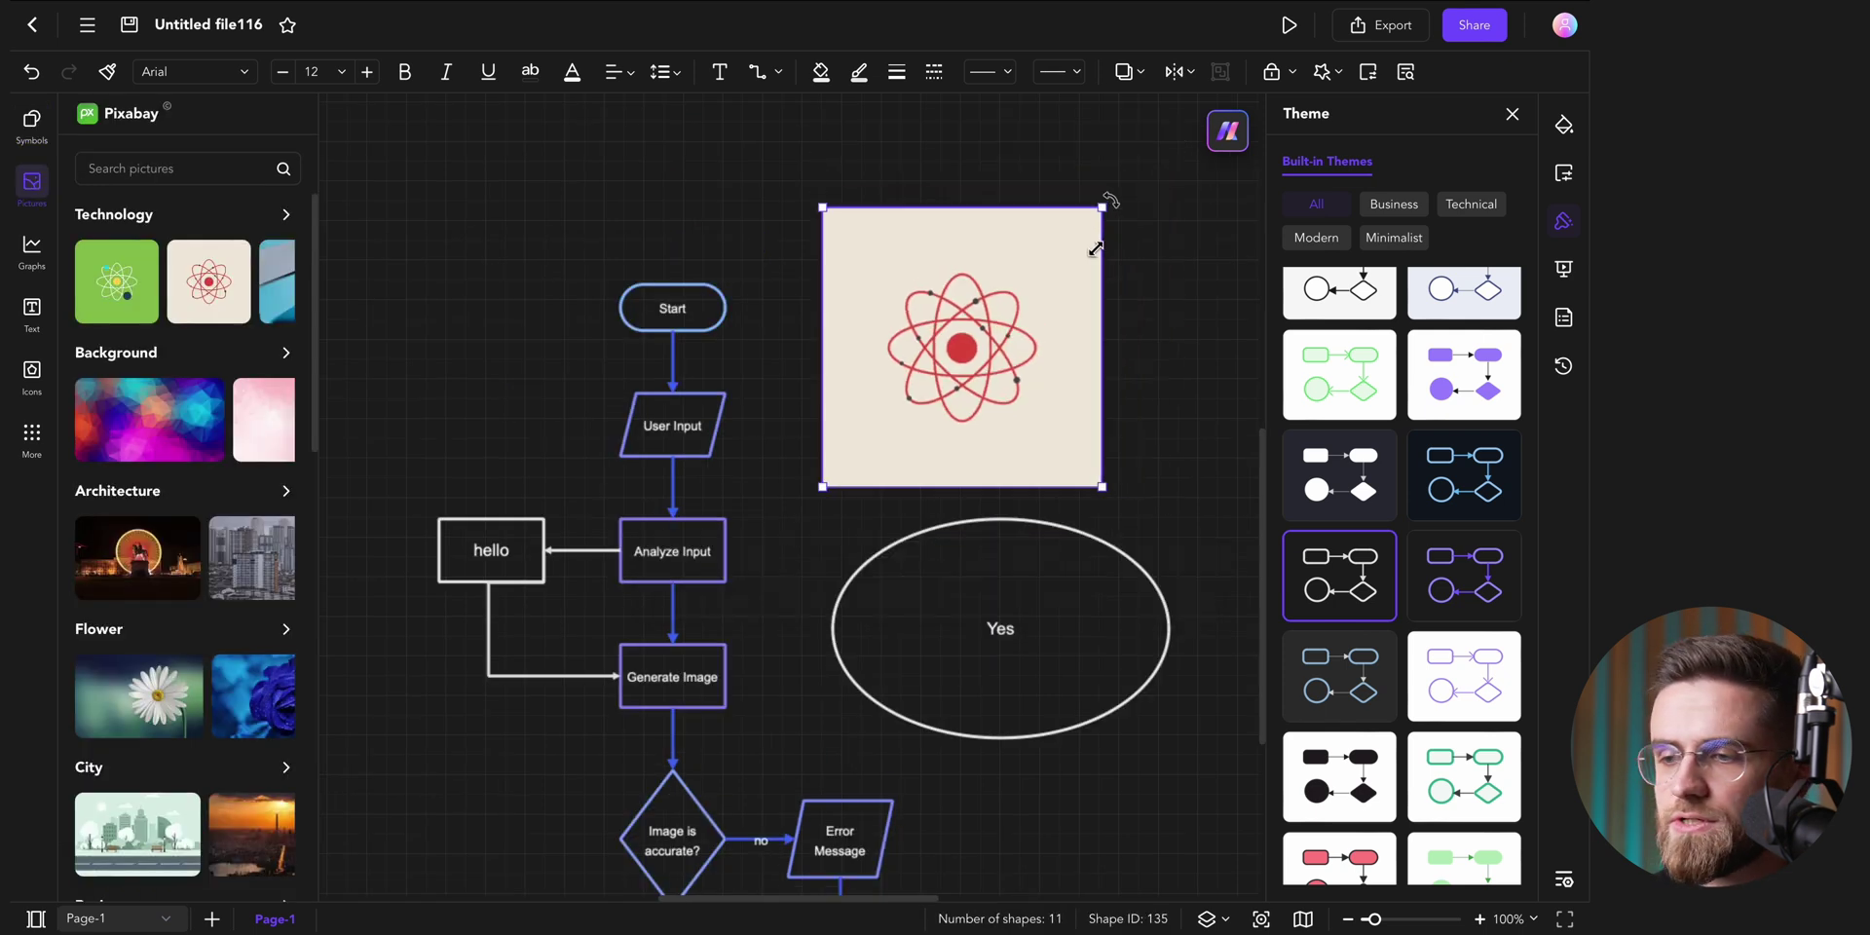
left_click_drag(1107, 195, 925, 428)
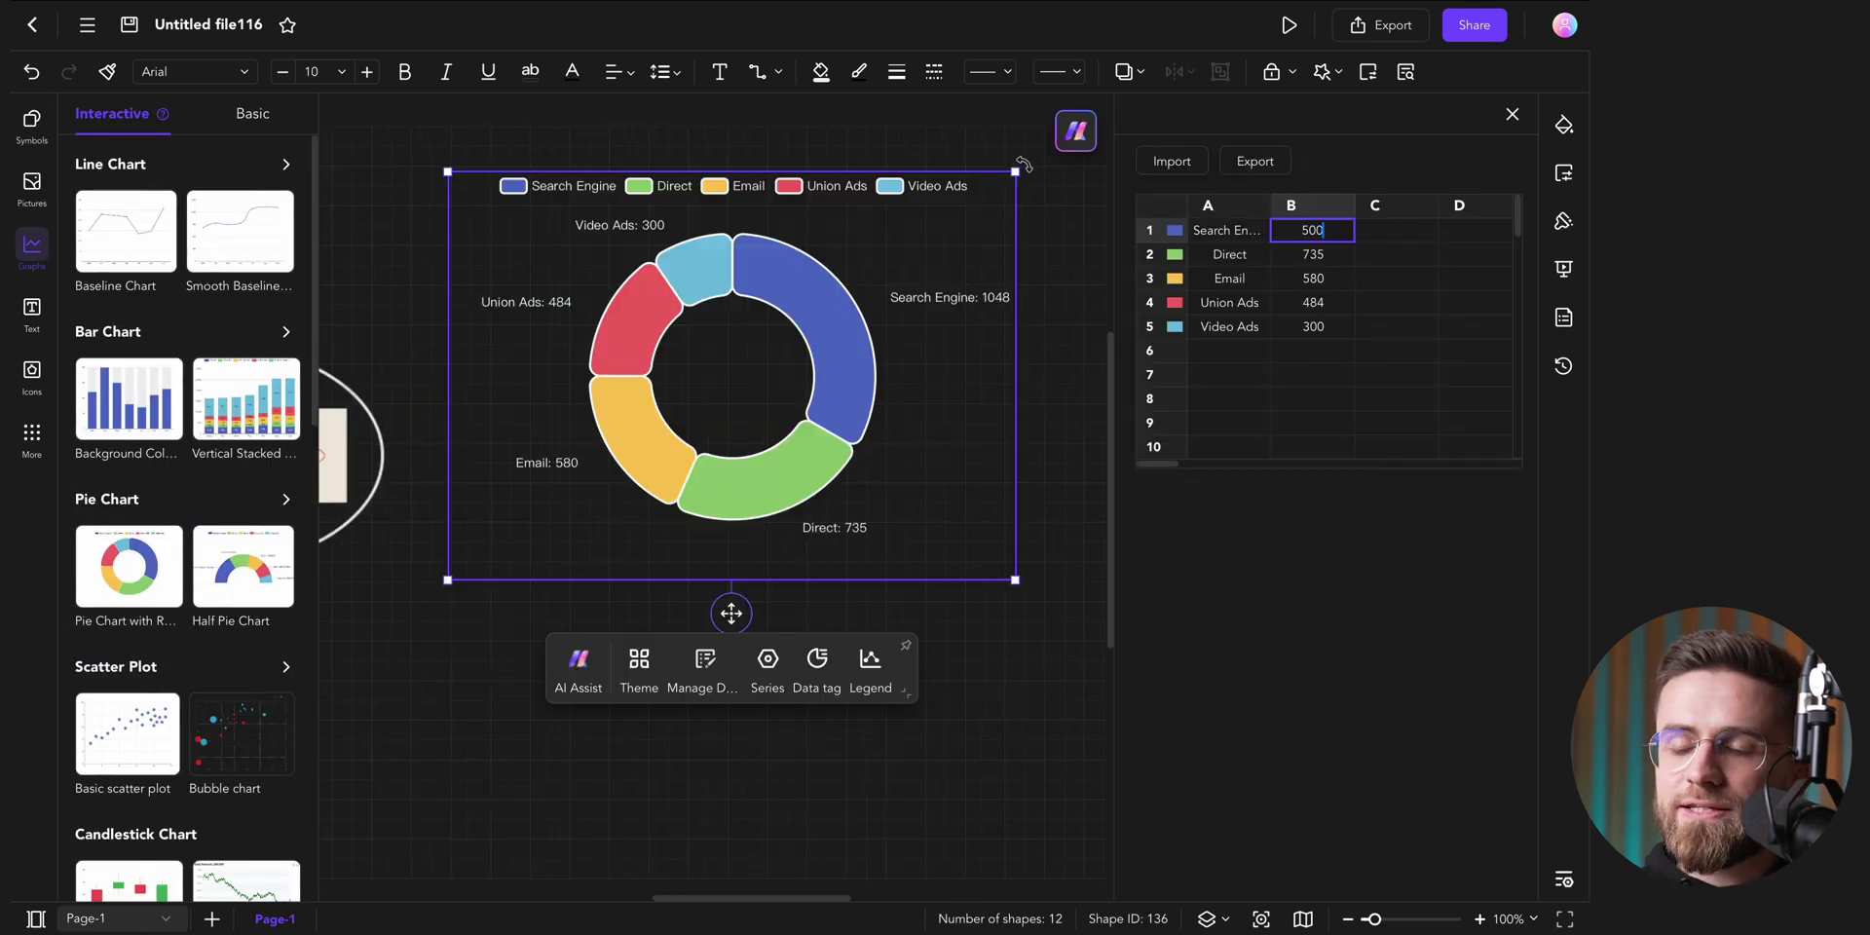
Step: Enter donut chart values 500, 684, 321, 584 and 91 for Search Engine through Video Ads
key("Return")
type("684")
key("Return")
type("321")
key("Return")
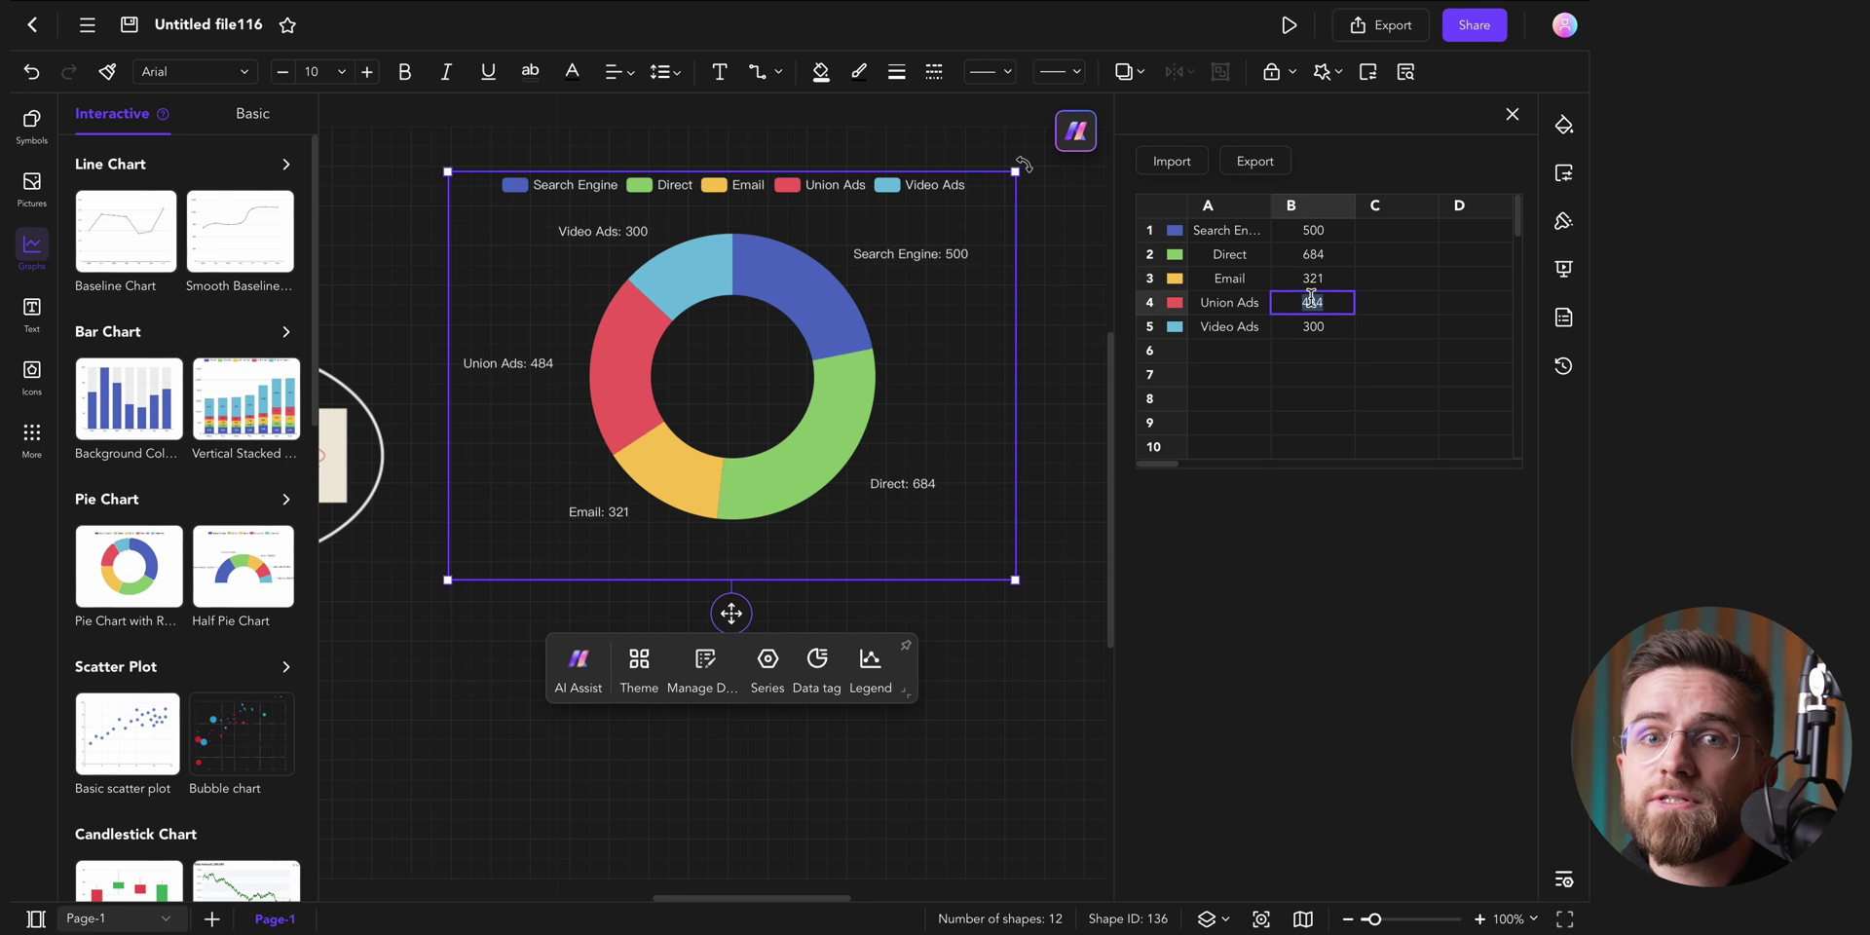
type("584")
key("Return")
type("91")
key("Escape")
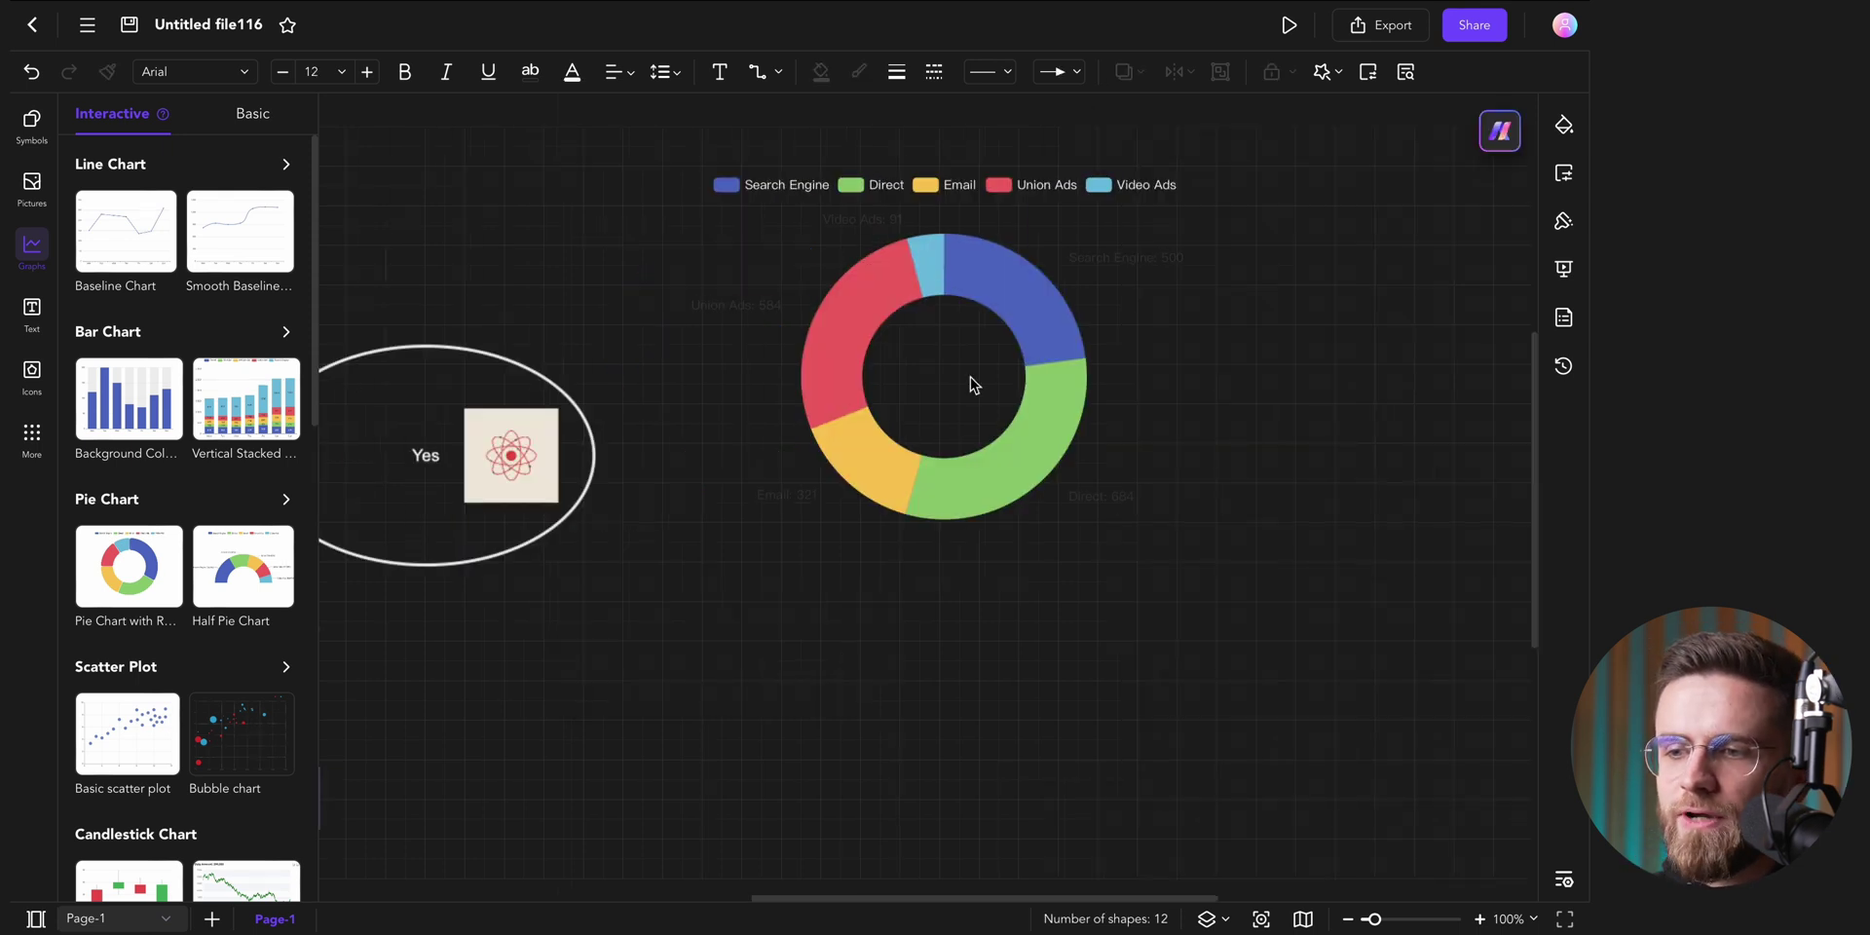
Step: Run AI anomaly identification on the donut chart
left_click(933, 480)
left_click(790, 664)
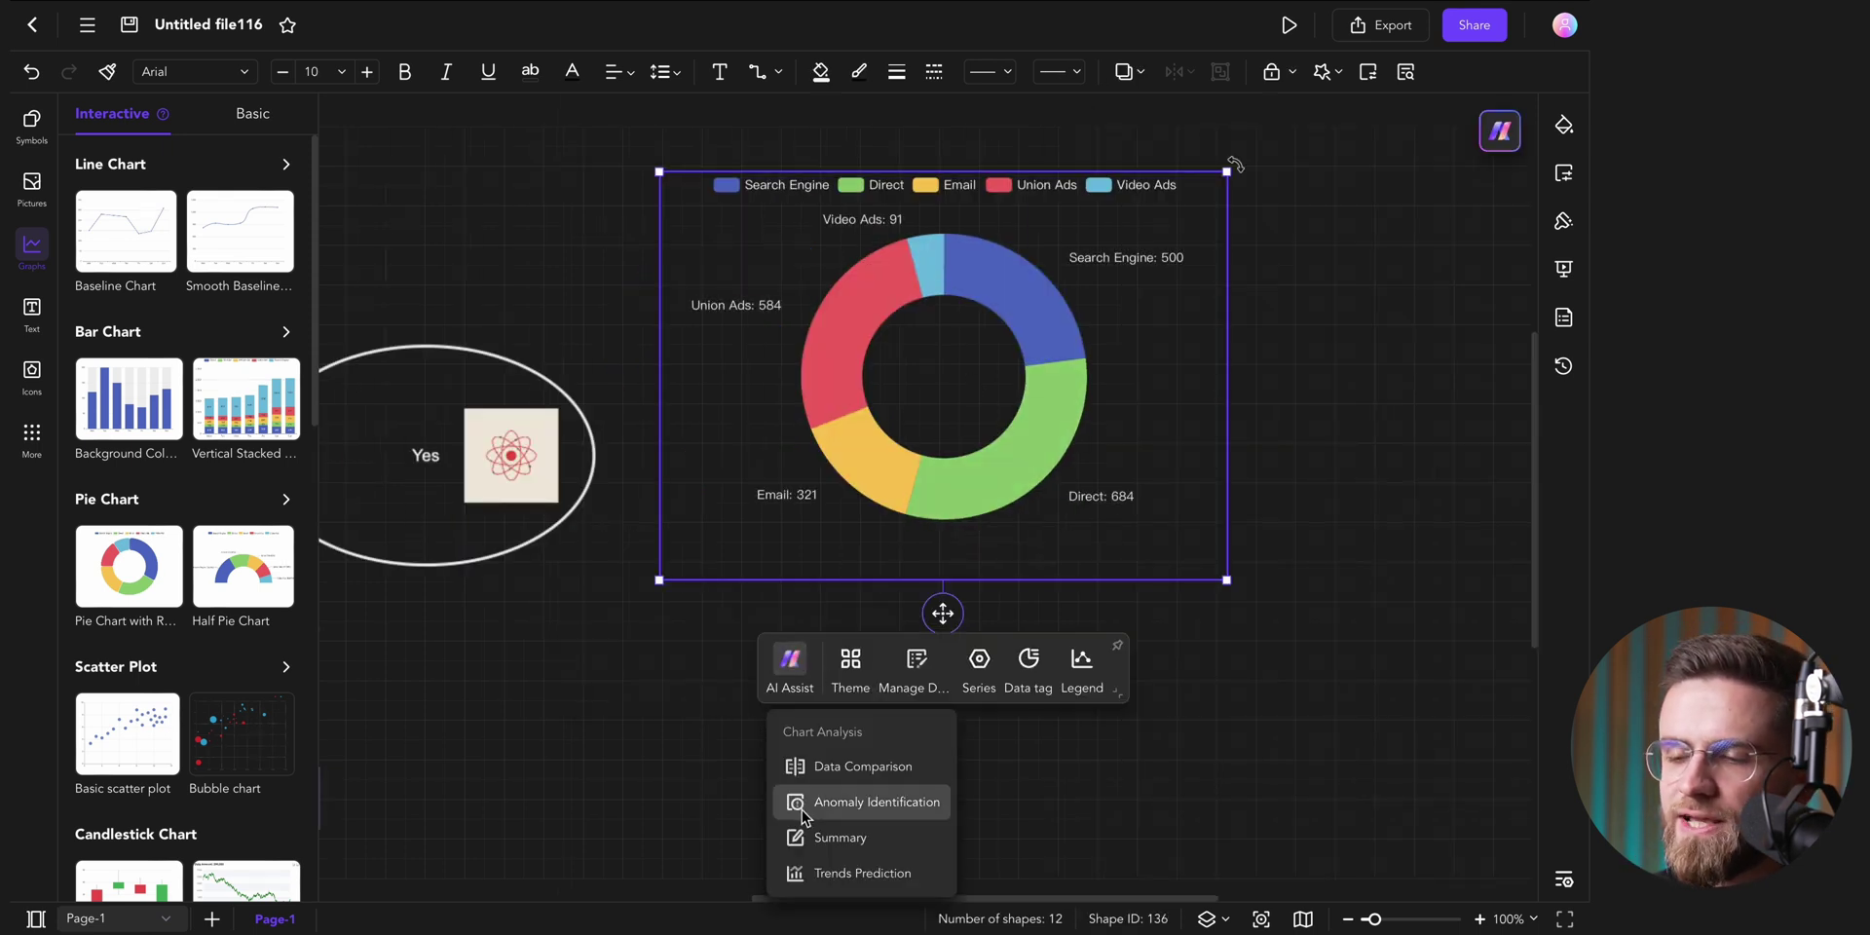
left_click(855, 817)
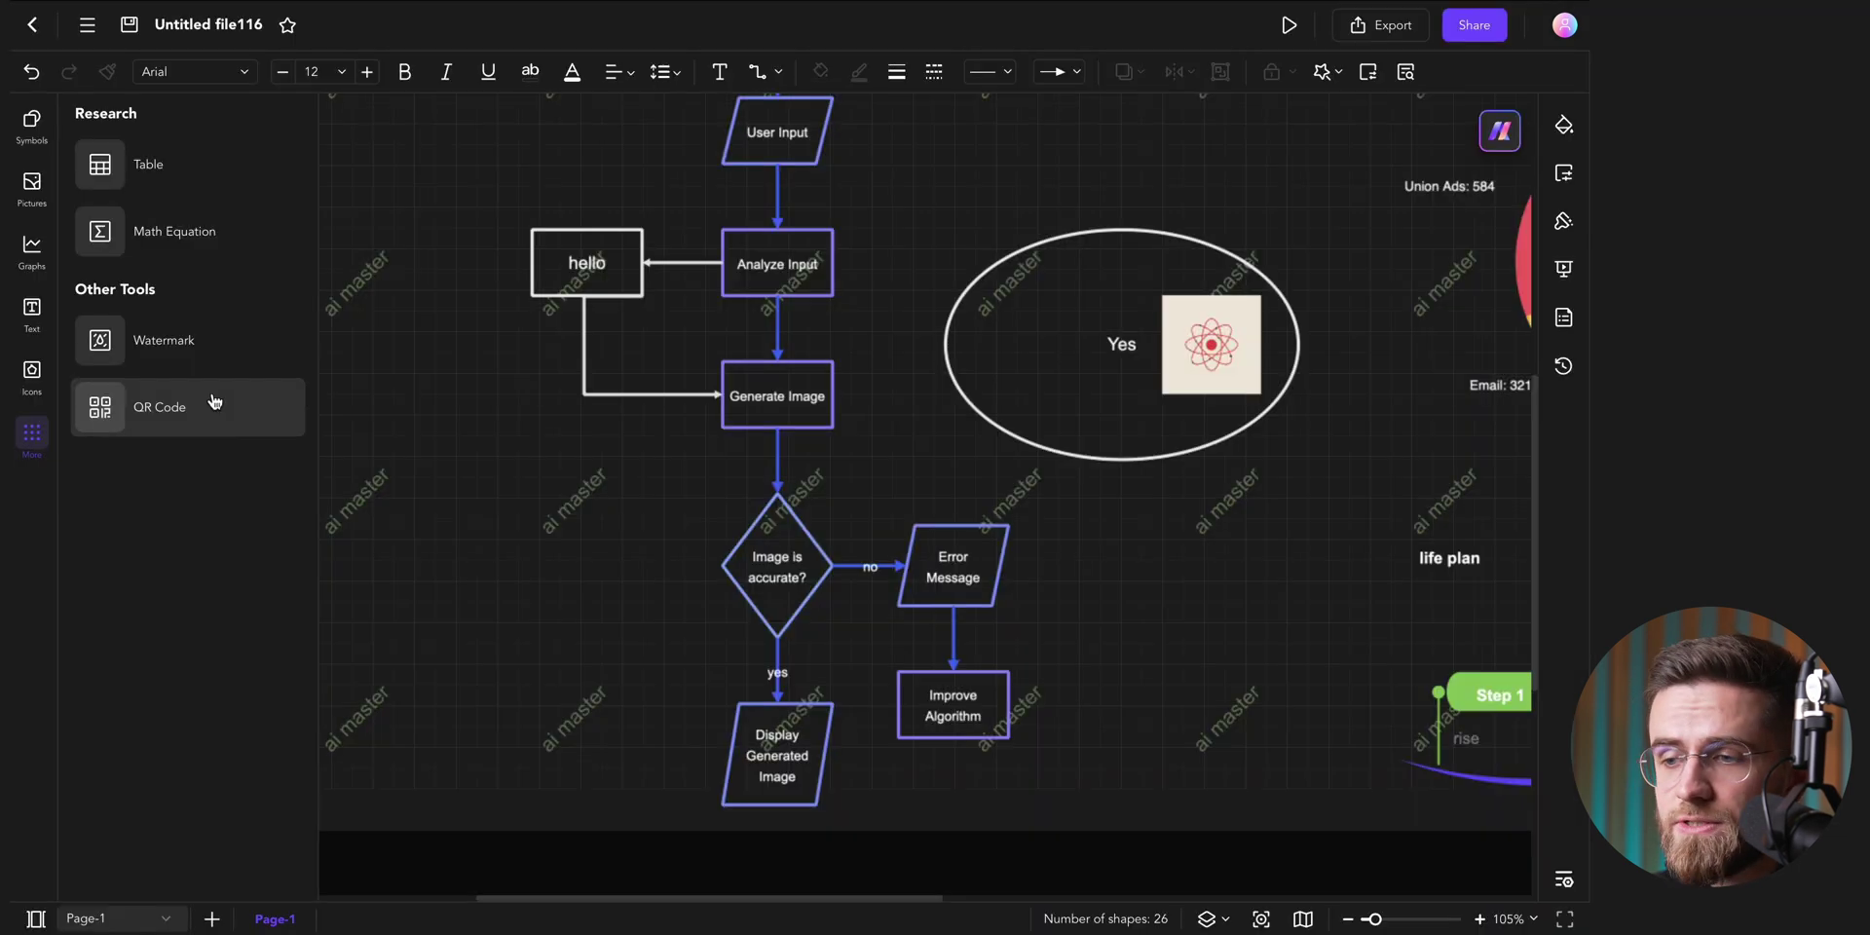
Step: Build the equation 1×2=x with a trailing fraction in EdrawMath and place it on the canvas
left_click(210, 401)
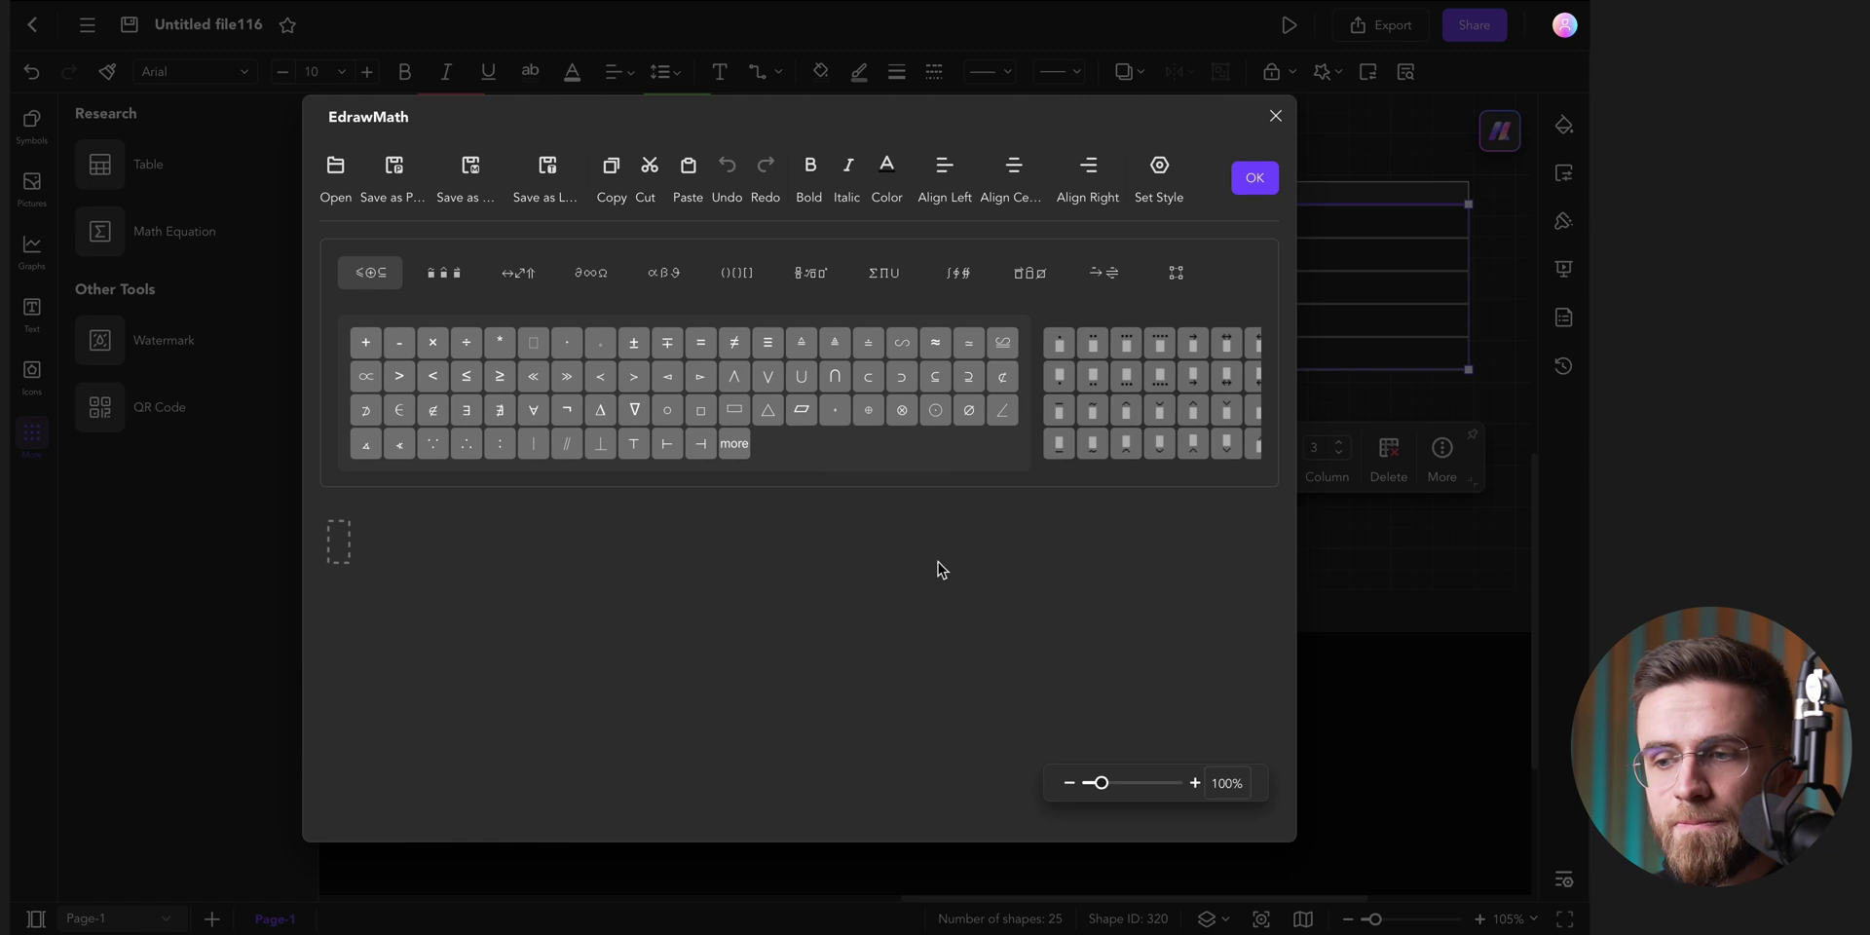
type("1")
left_click(433, 342)
type("2")
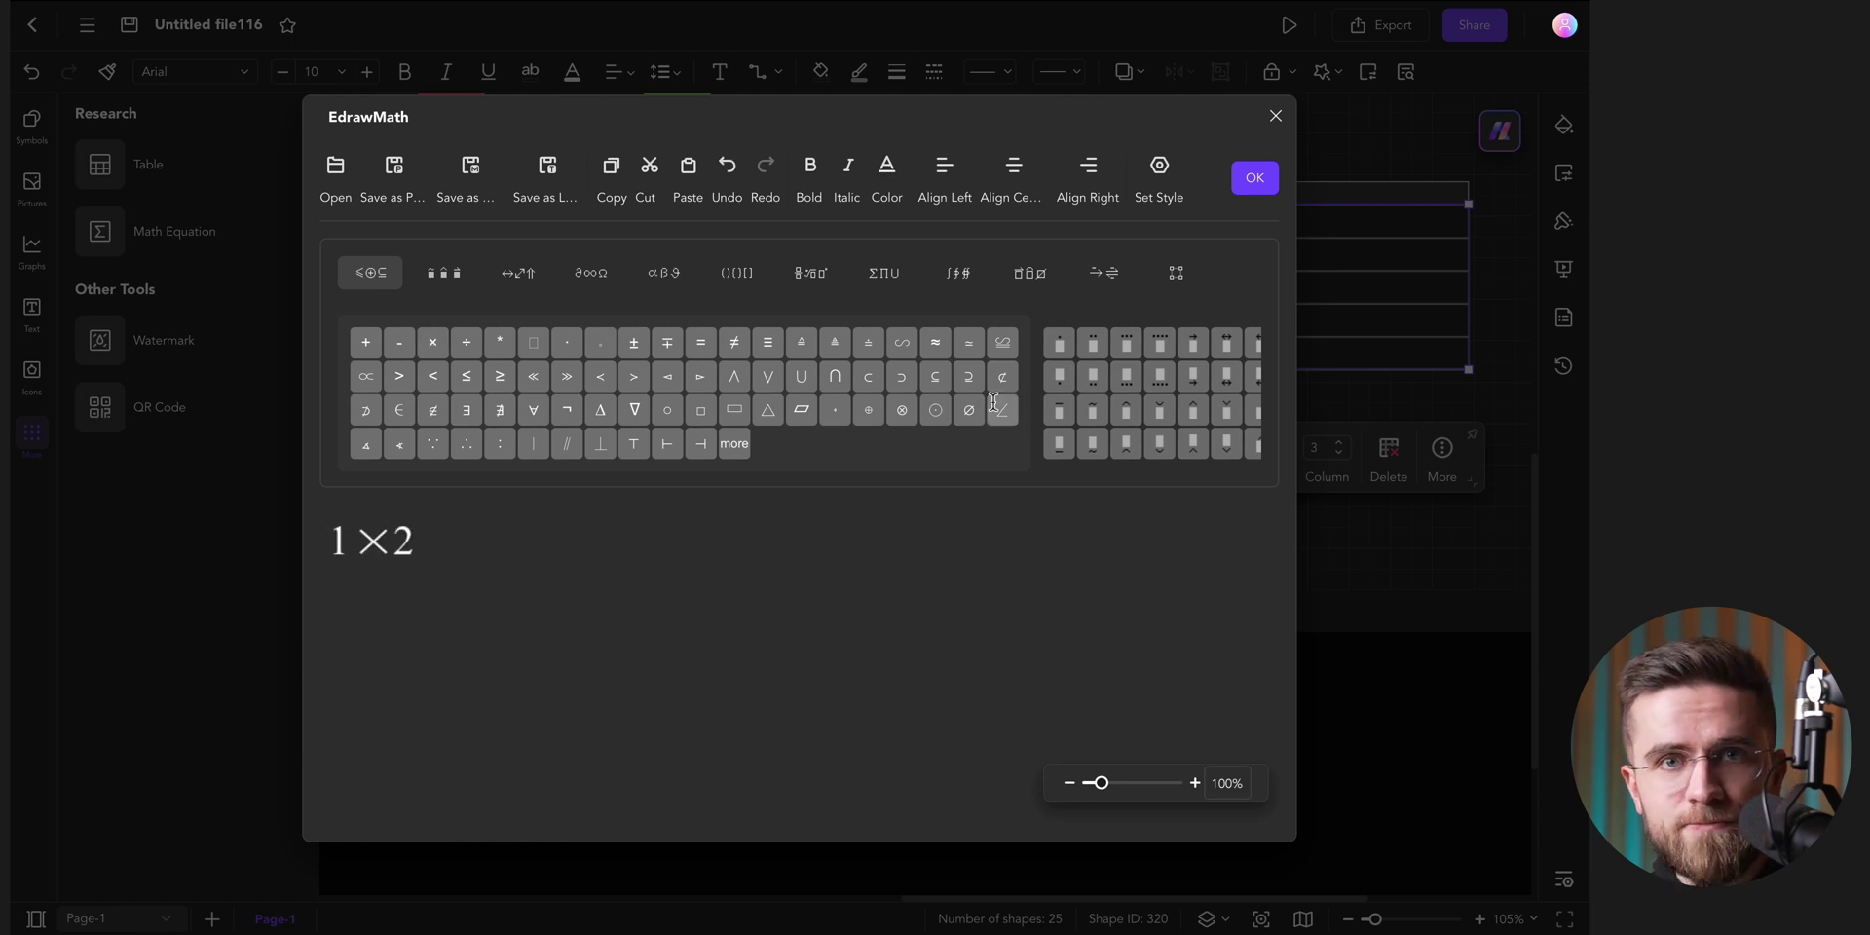
type("=x")
left_click(809, 272)
left_click(722, 342)
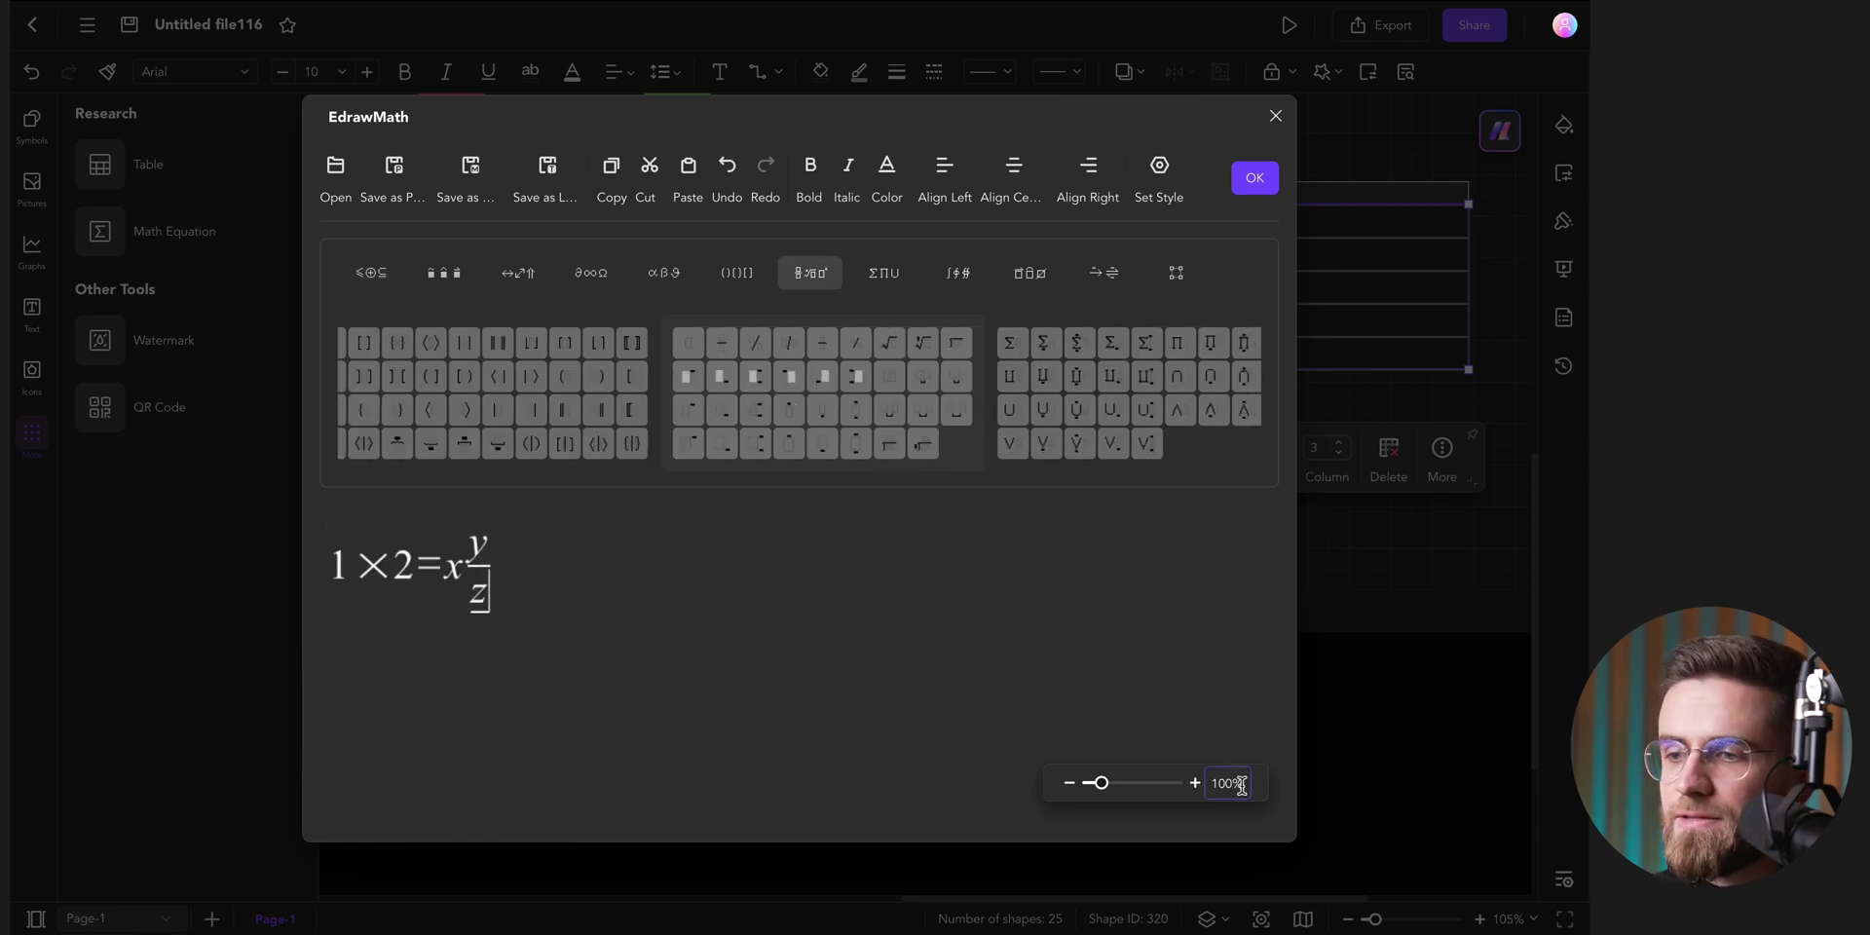
left_click(1255, 177)
Step: Apply a slanted, repeating light-green 'ai master' text watermark to the canvas
left_click(164, 340)
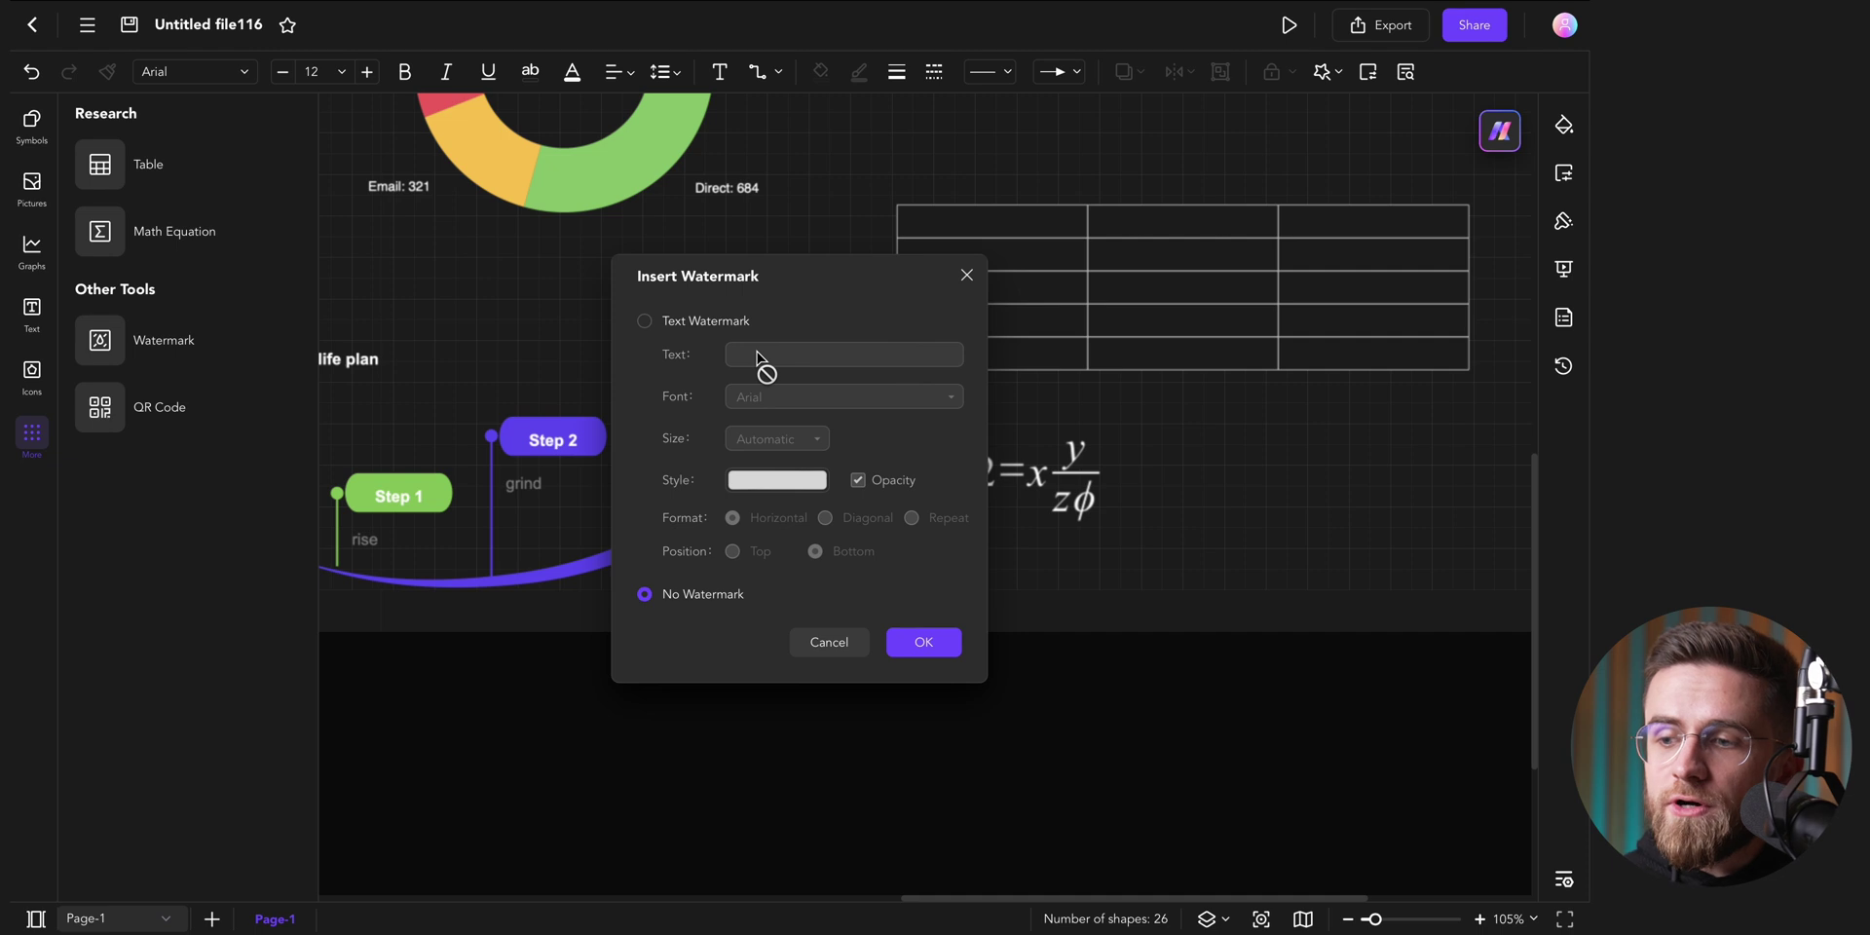
type("ai master")
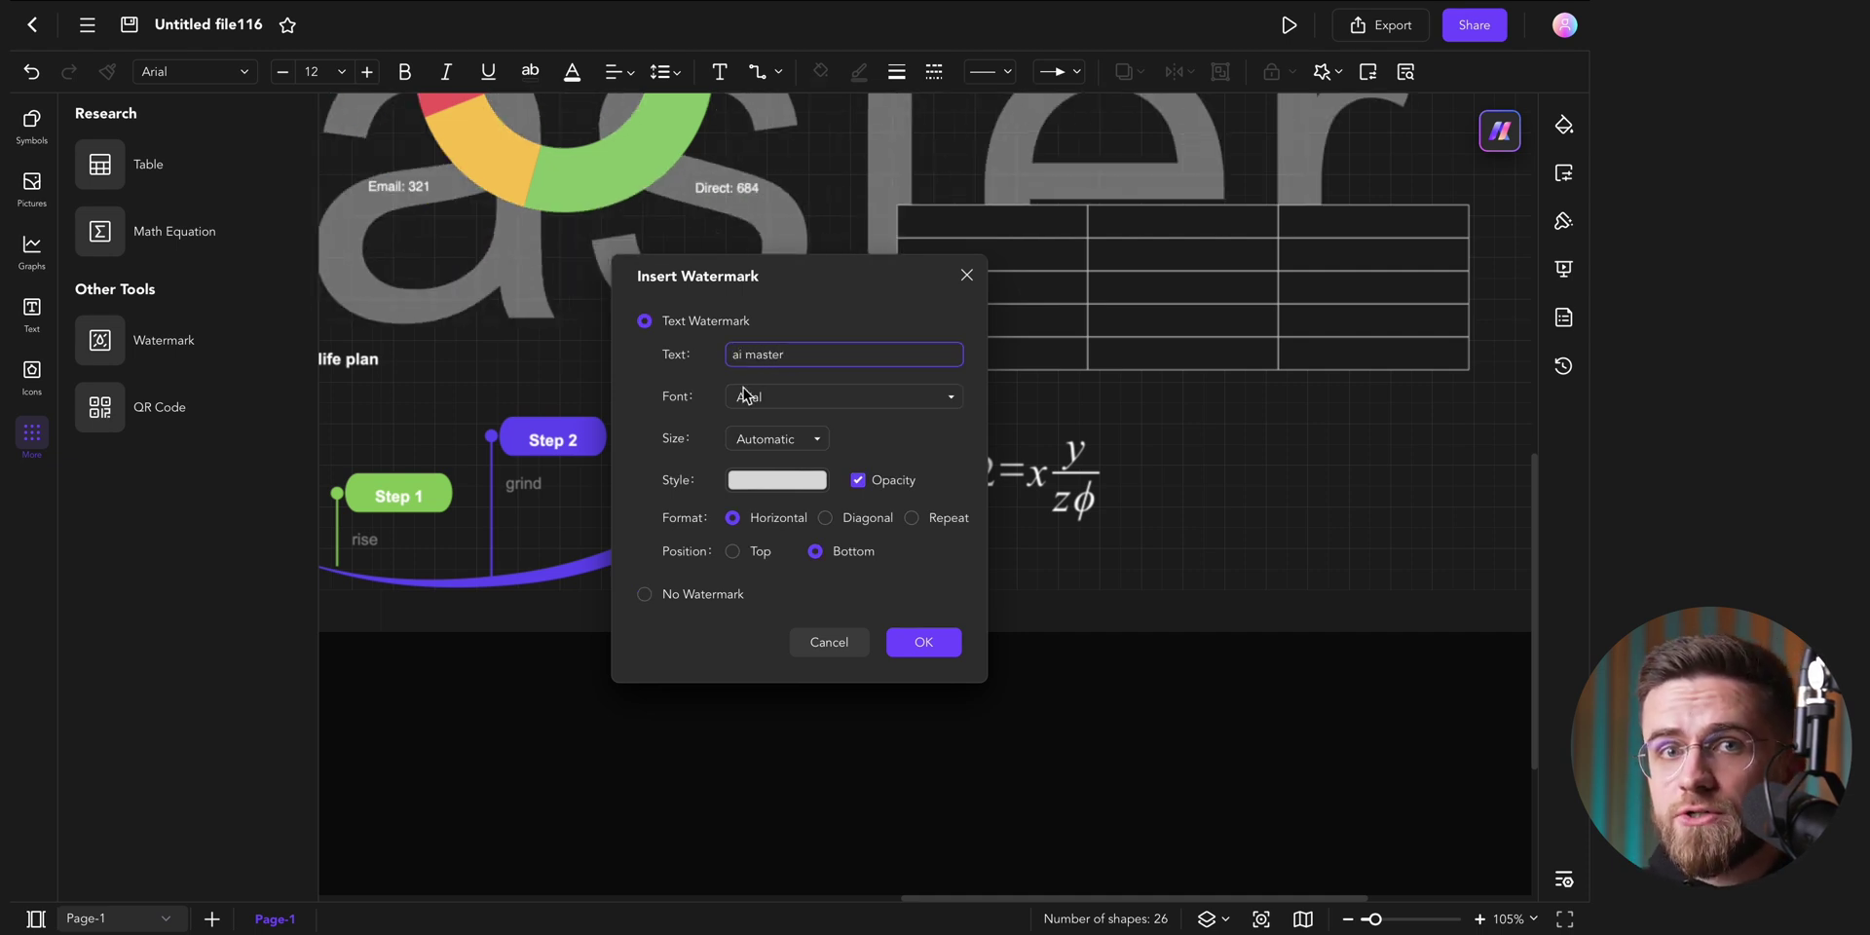
left_click(856, 524)
left_click(912, 519)
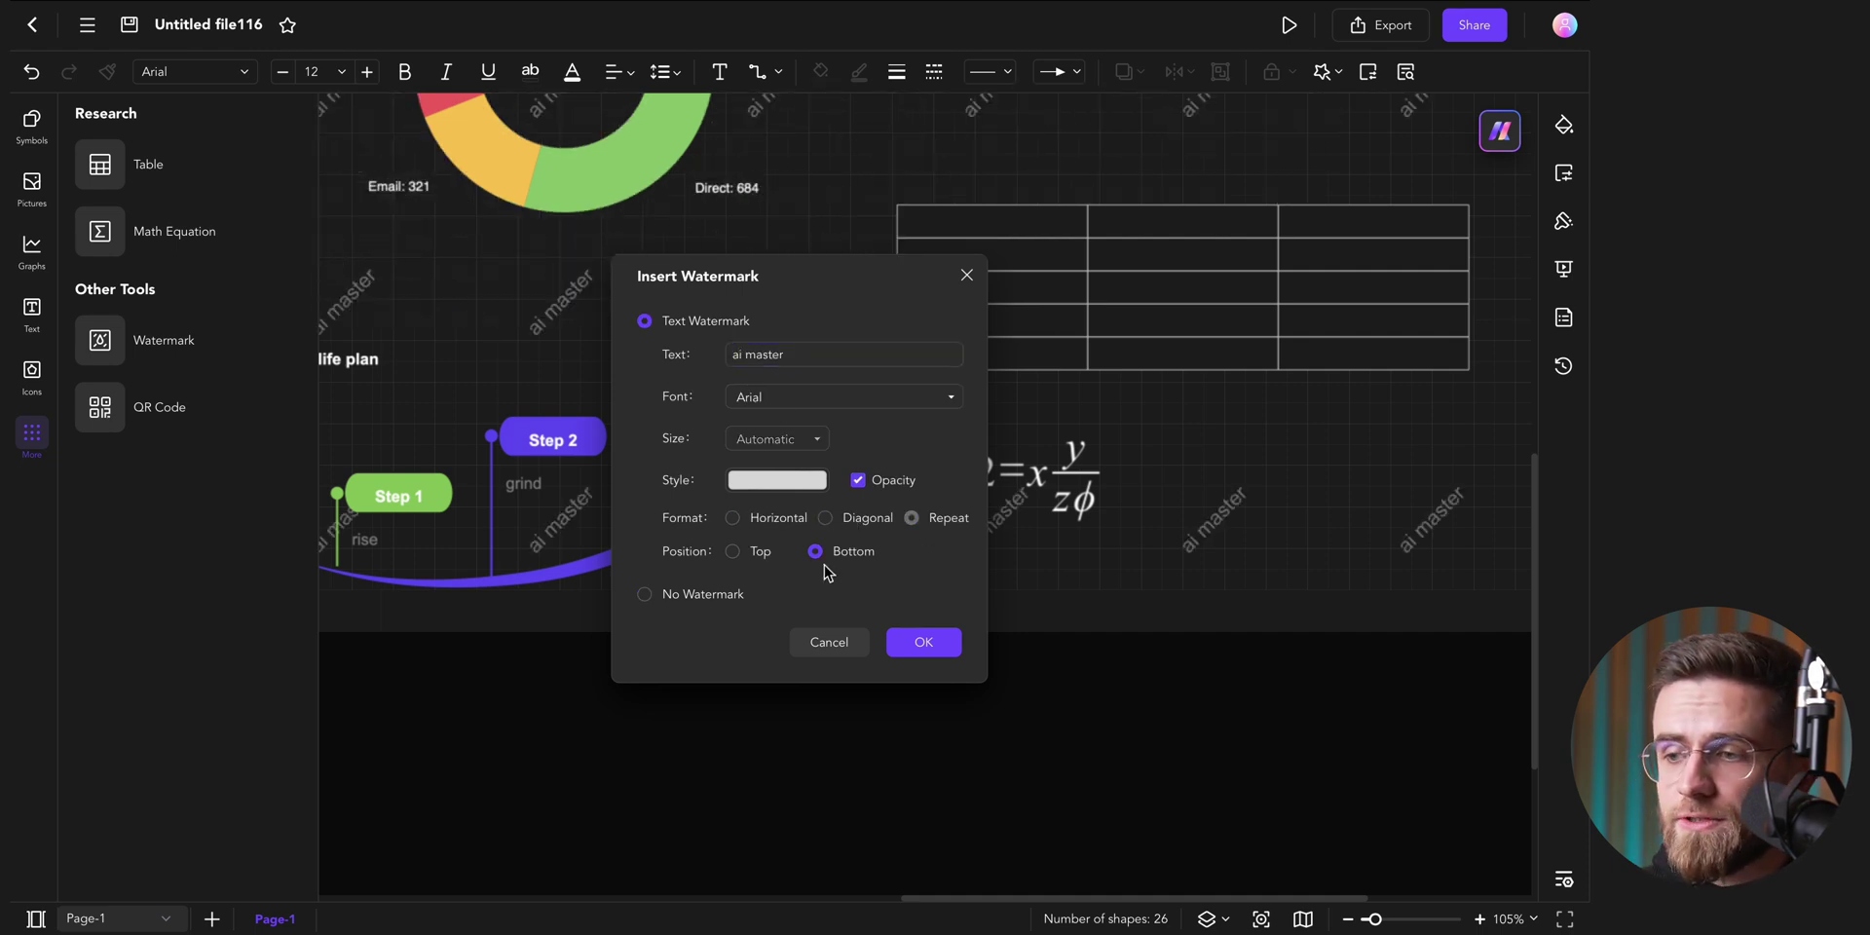
left_click(791, 483)
left_click(956, 691)
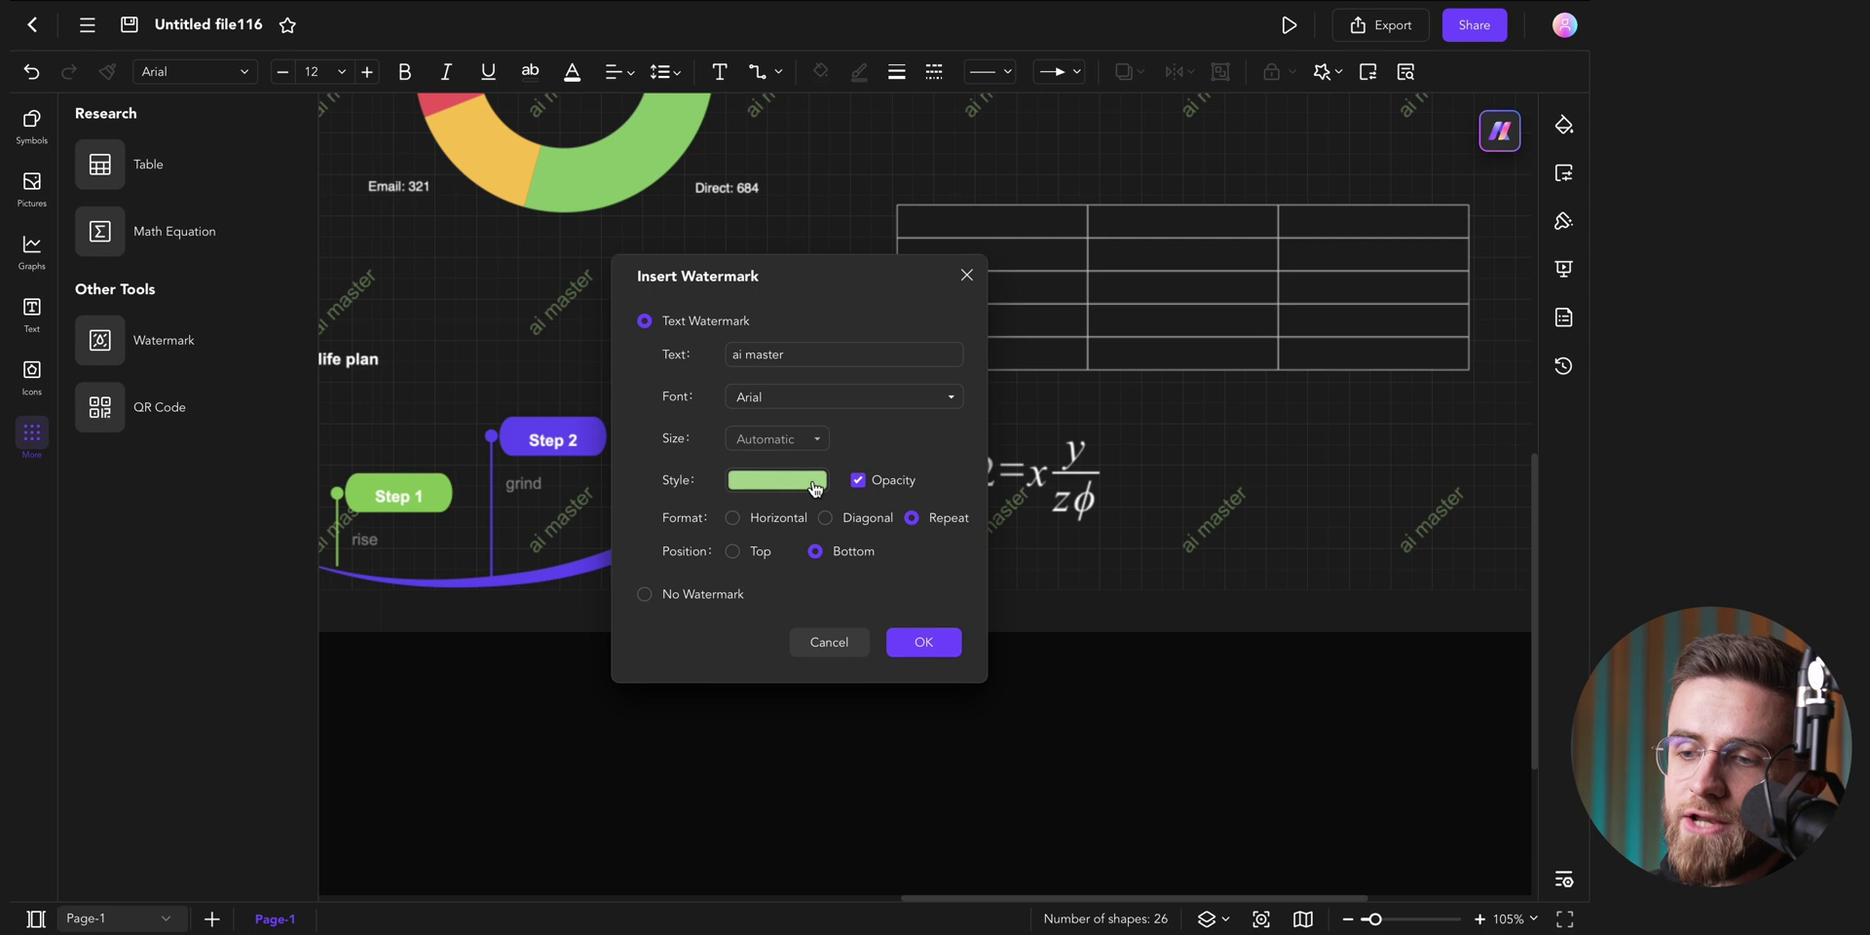
left_click(923, 642)
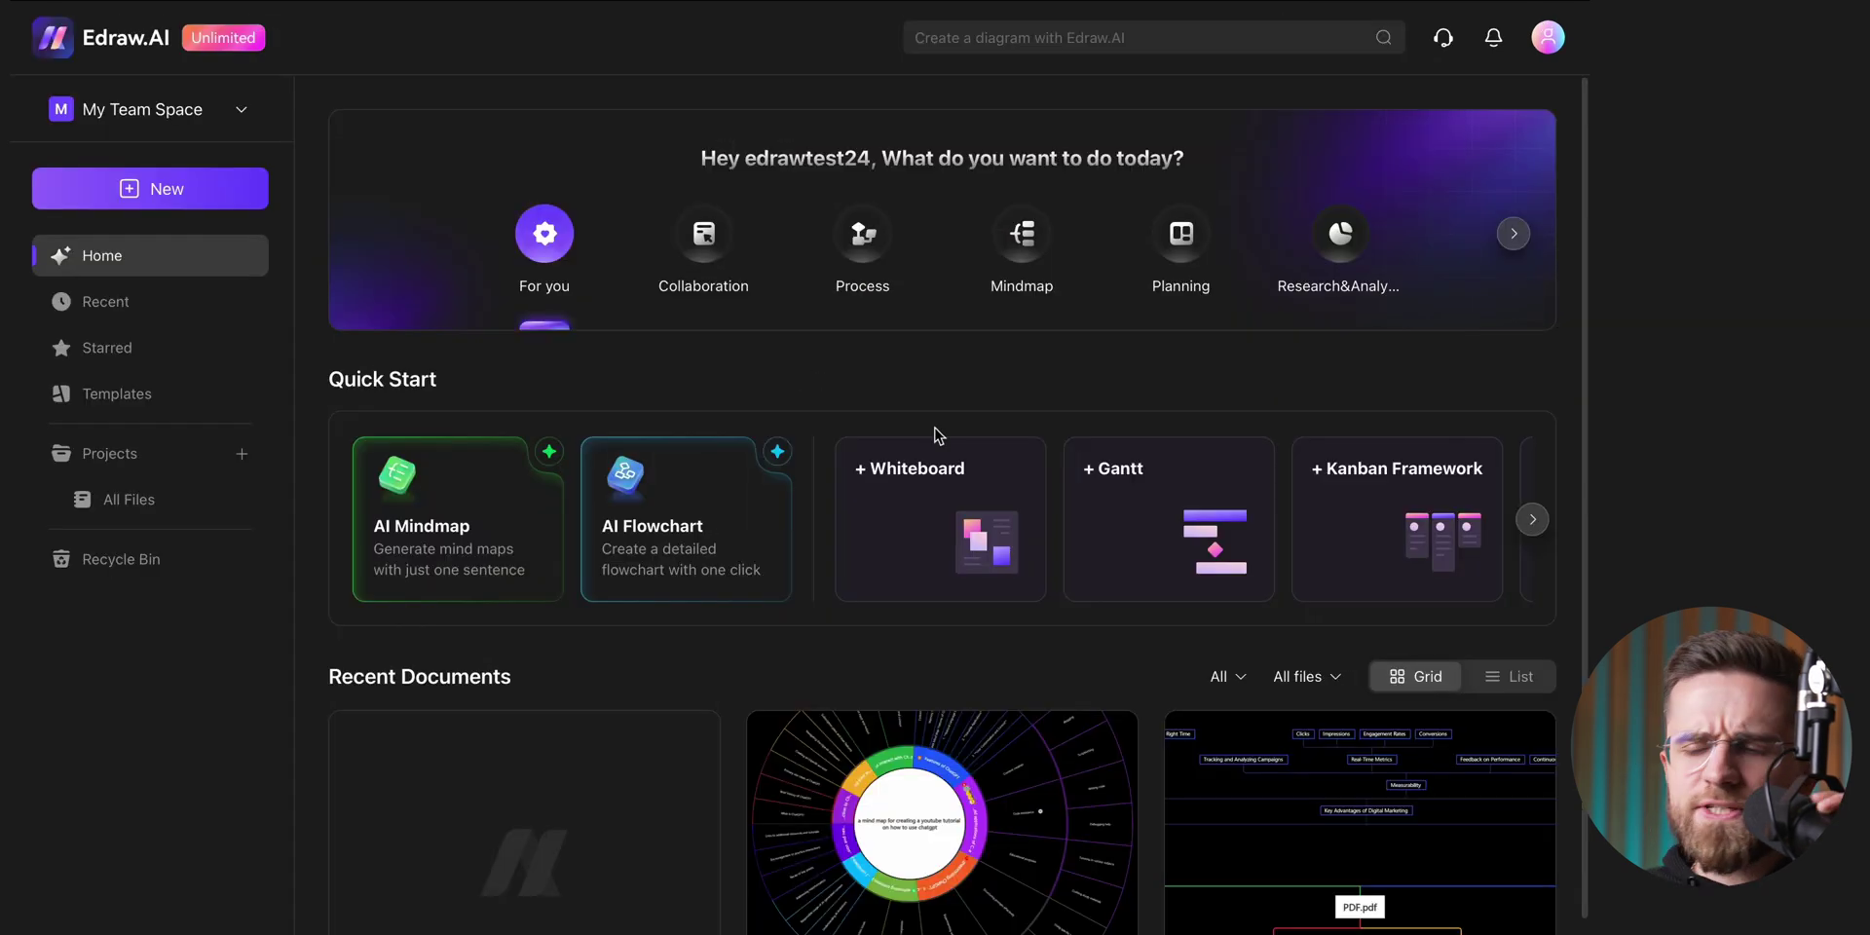
scroll(1120, 545, "right", 8)
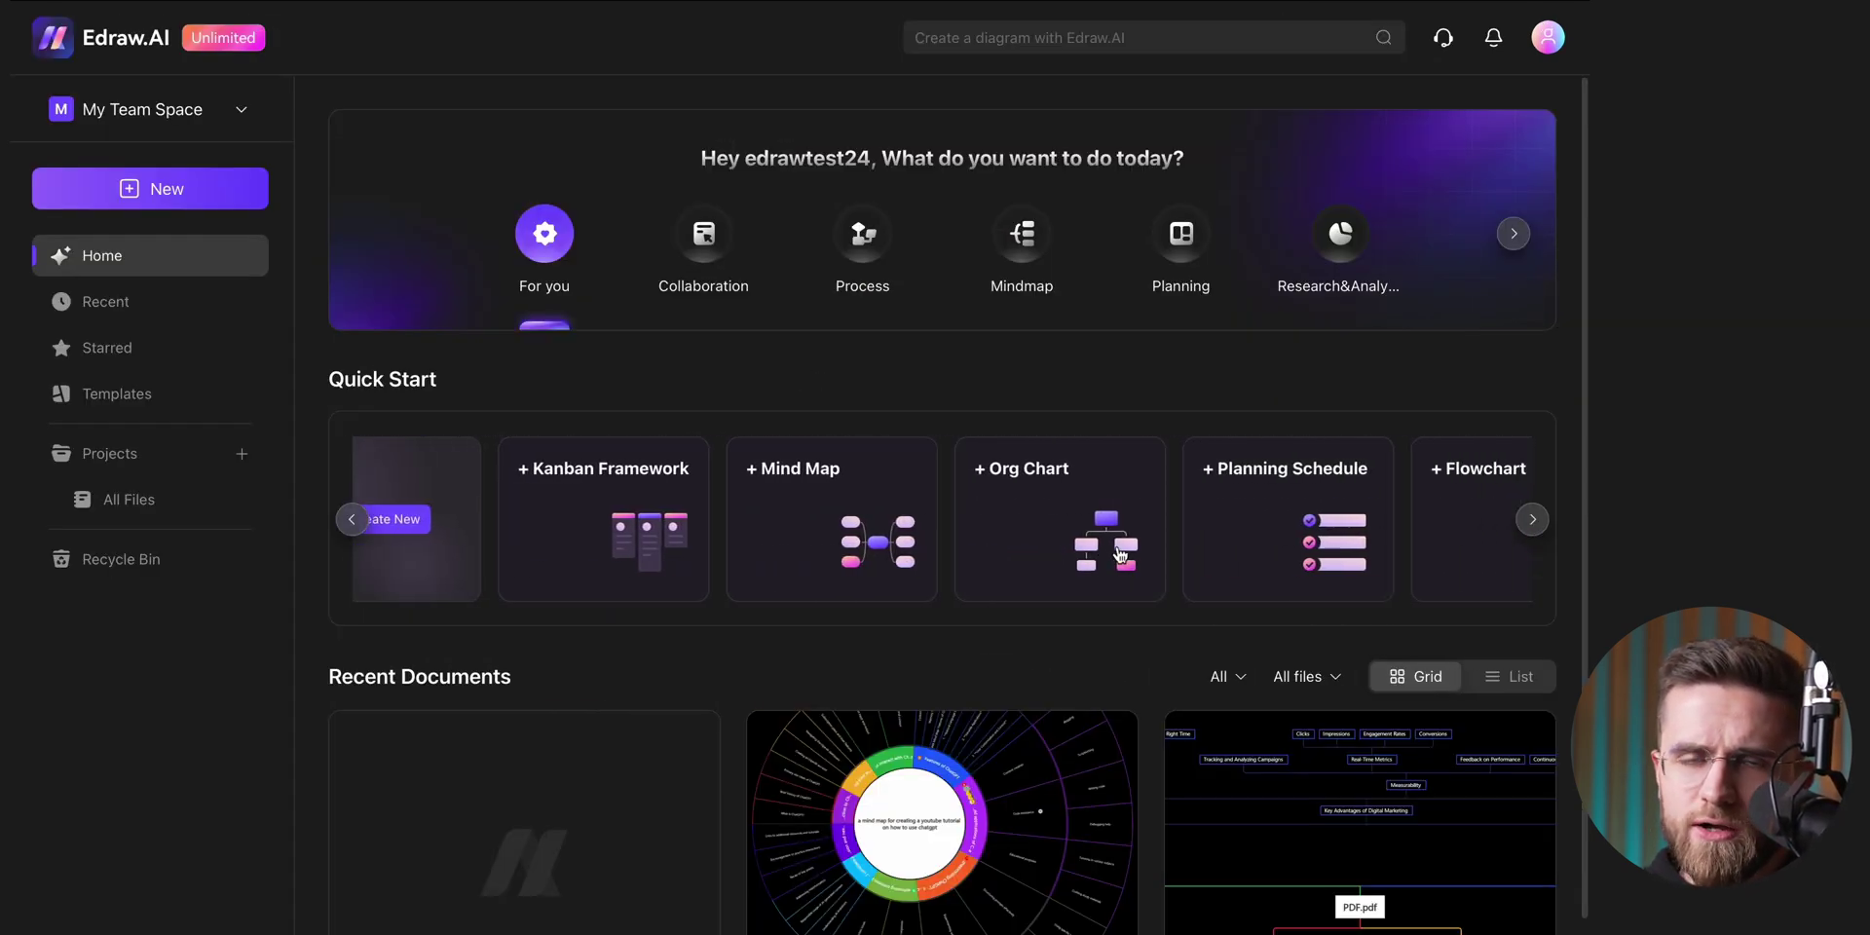
scroll(1120, 555, "right", 6)
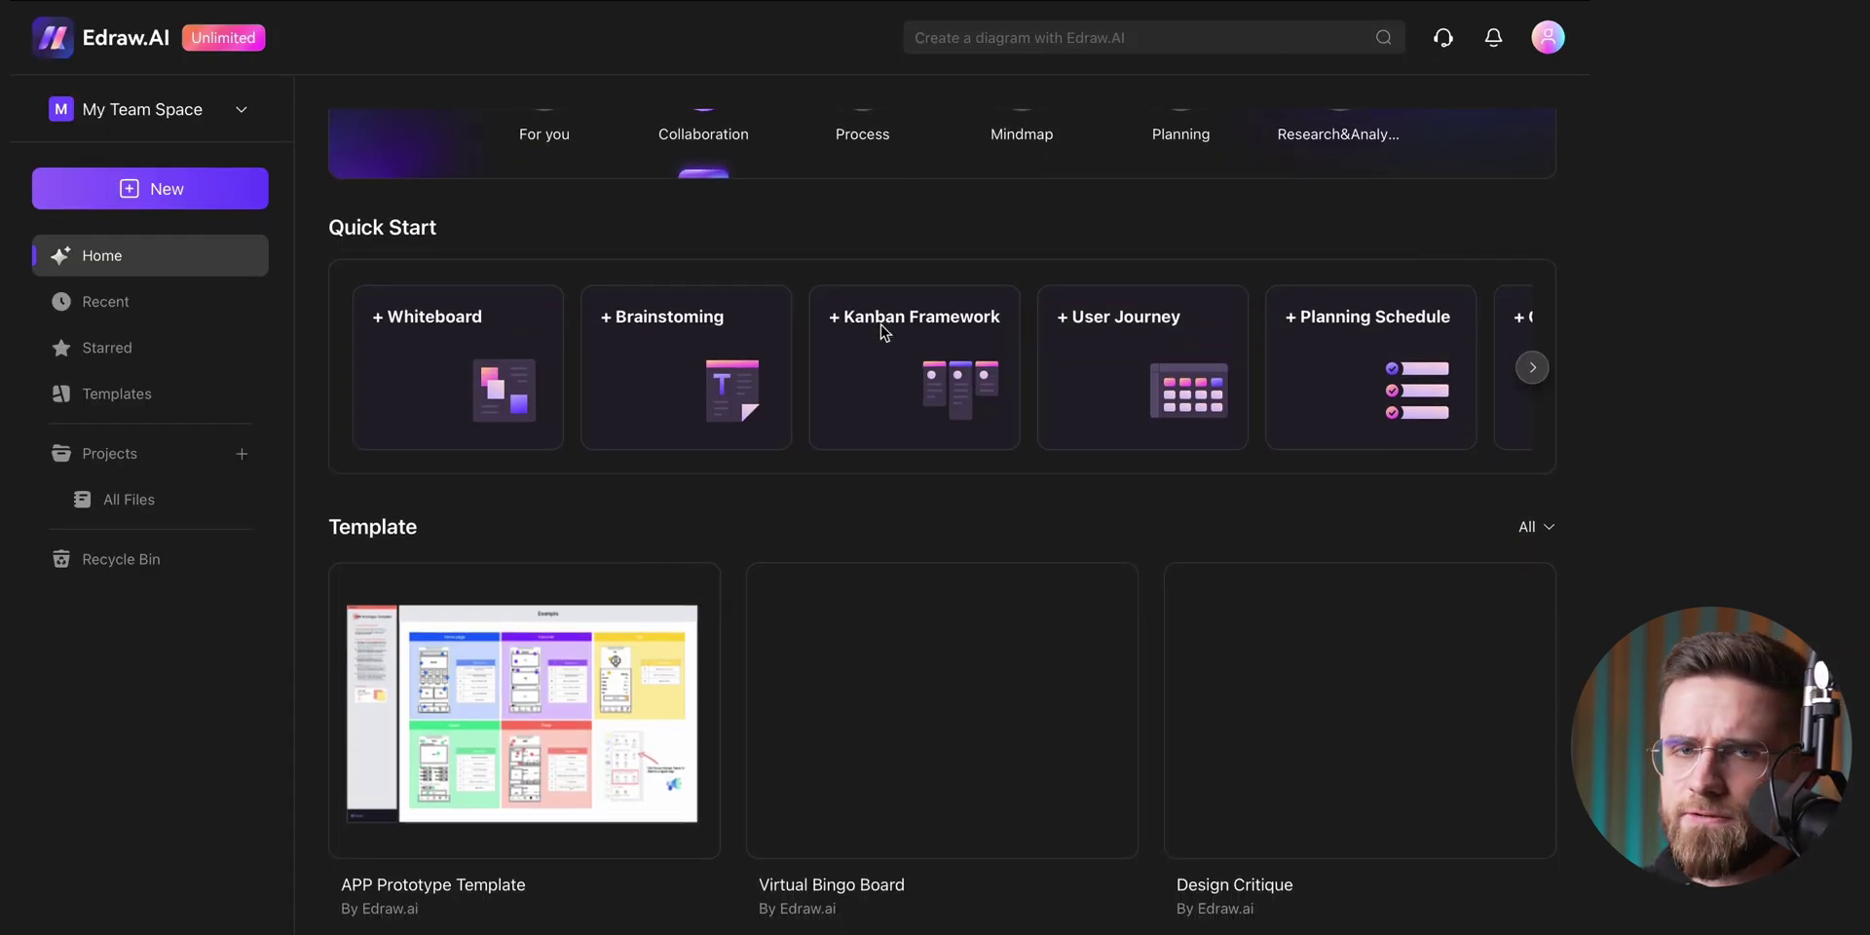
scroll(881, 325, "down", 2)
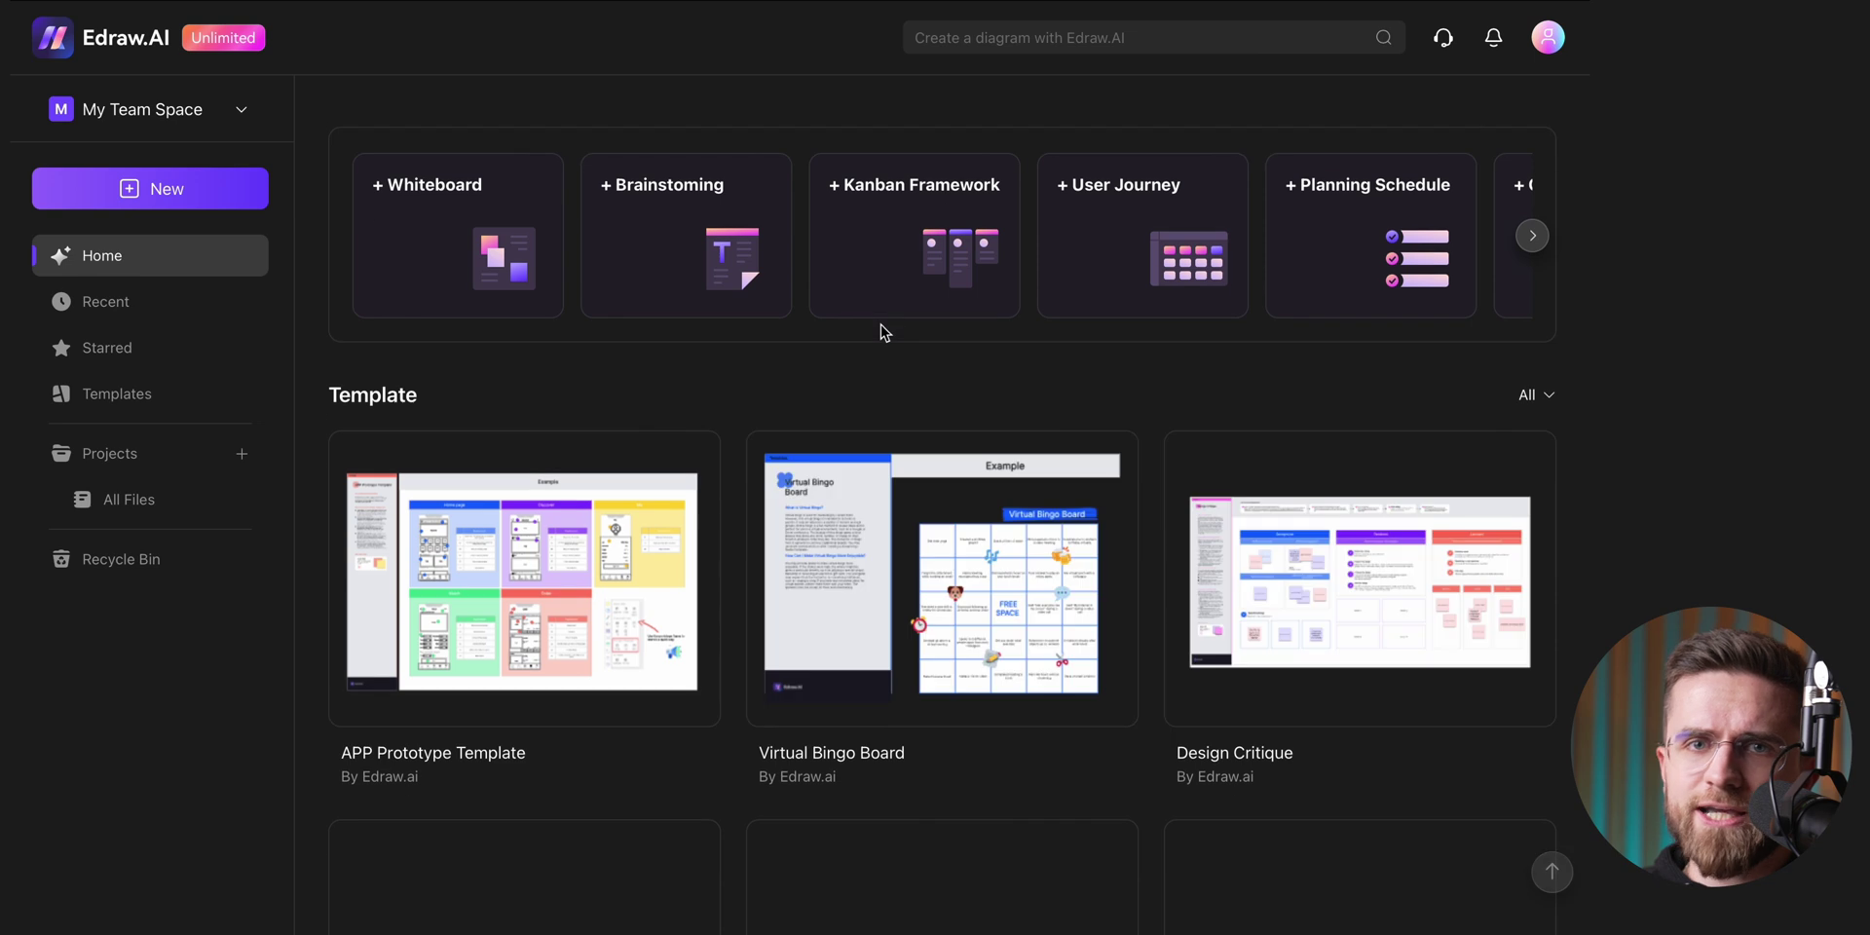
scroll(880, 324, "down", 2)
left_click(233, 202)
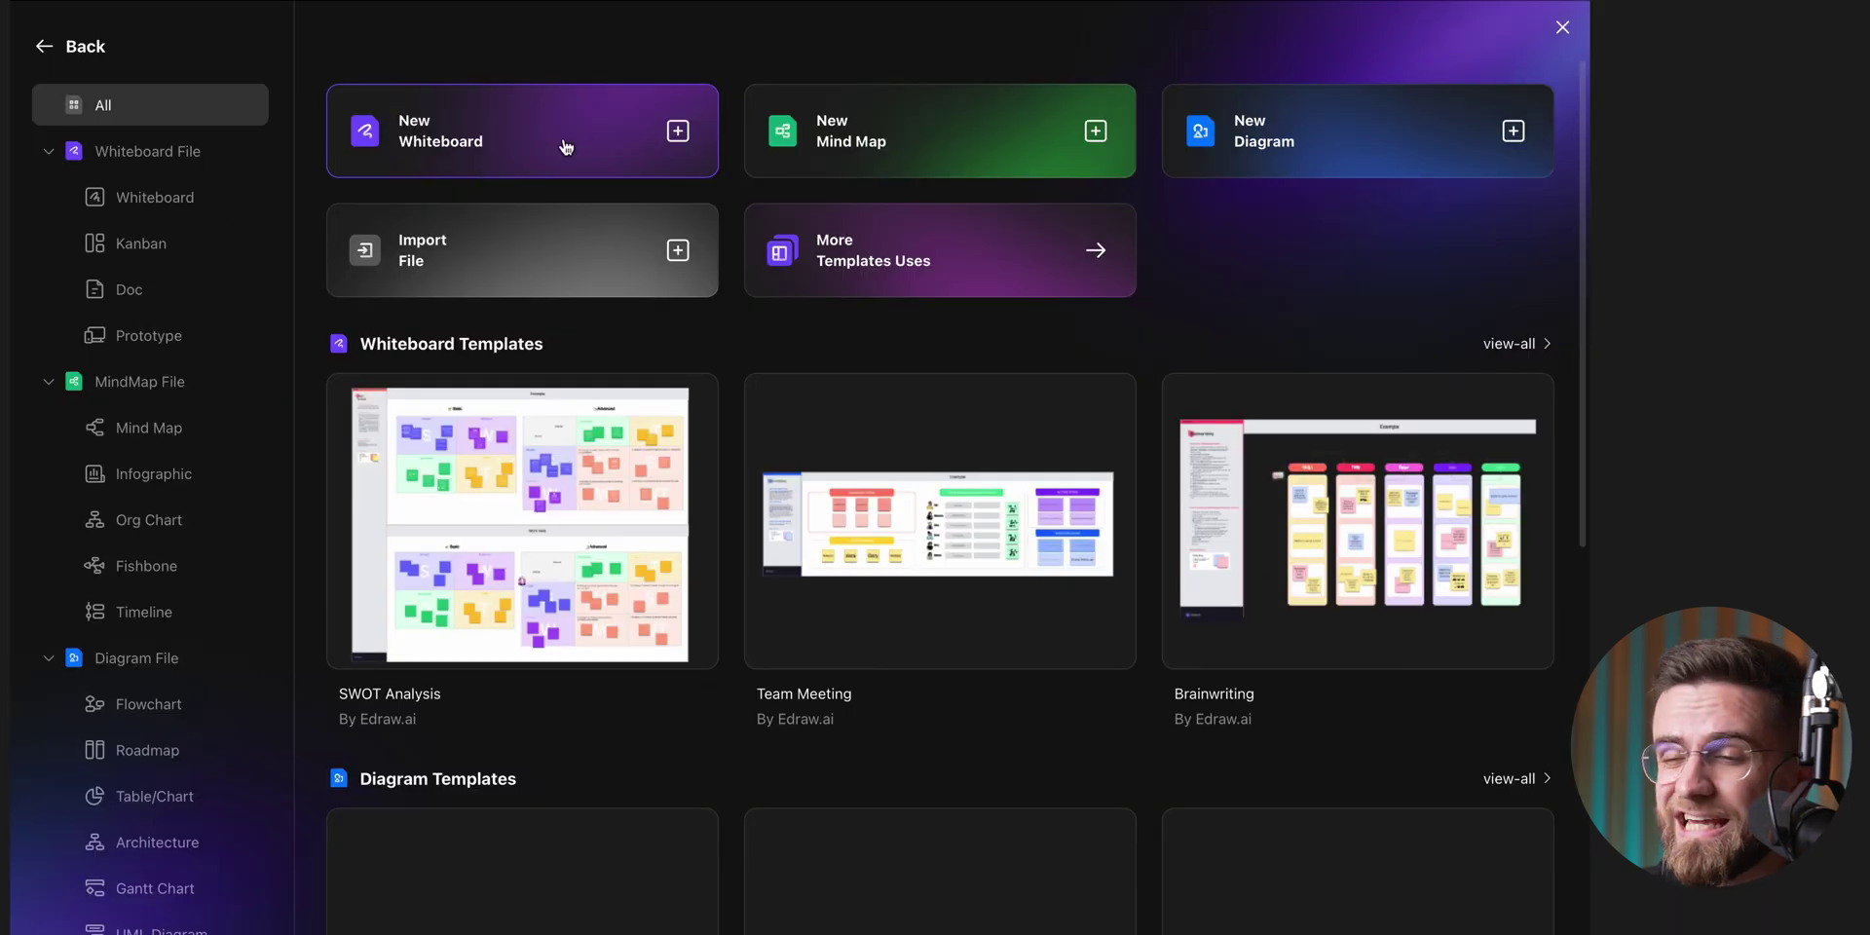
key("Escape")
scroll(994, 380, "down", 3)
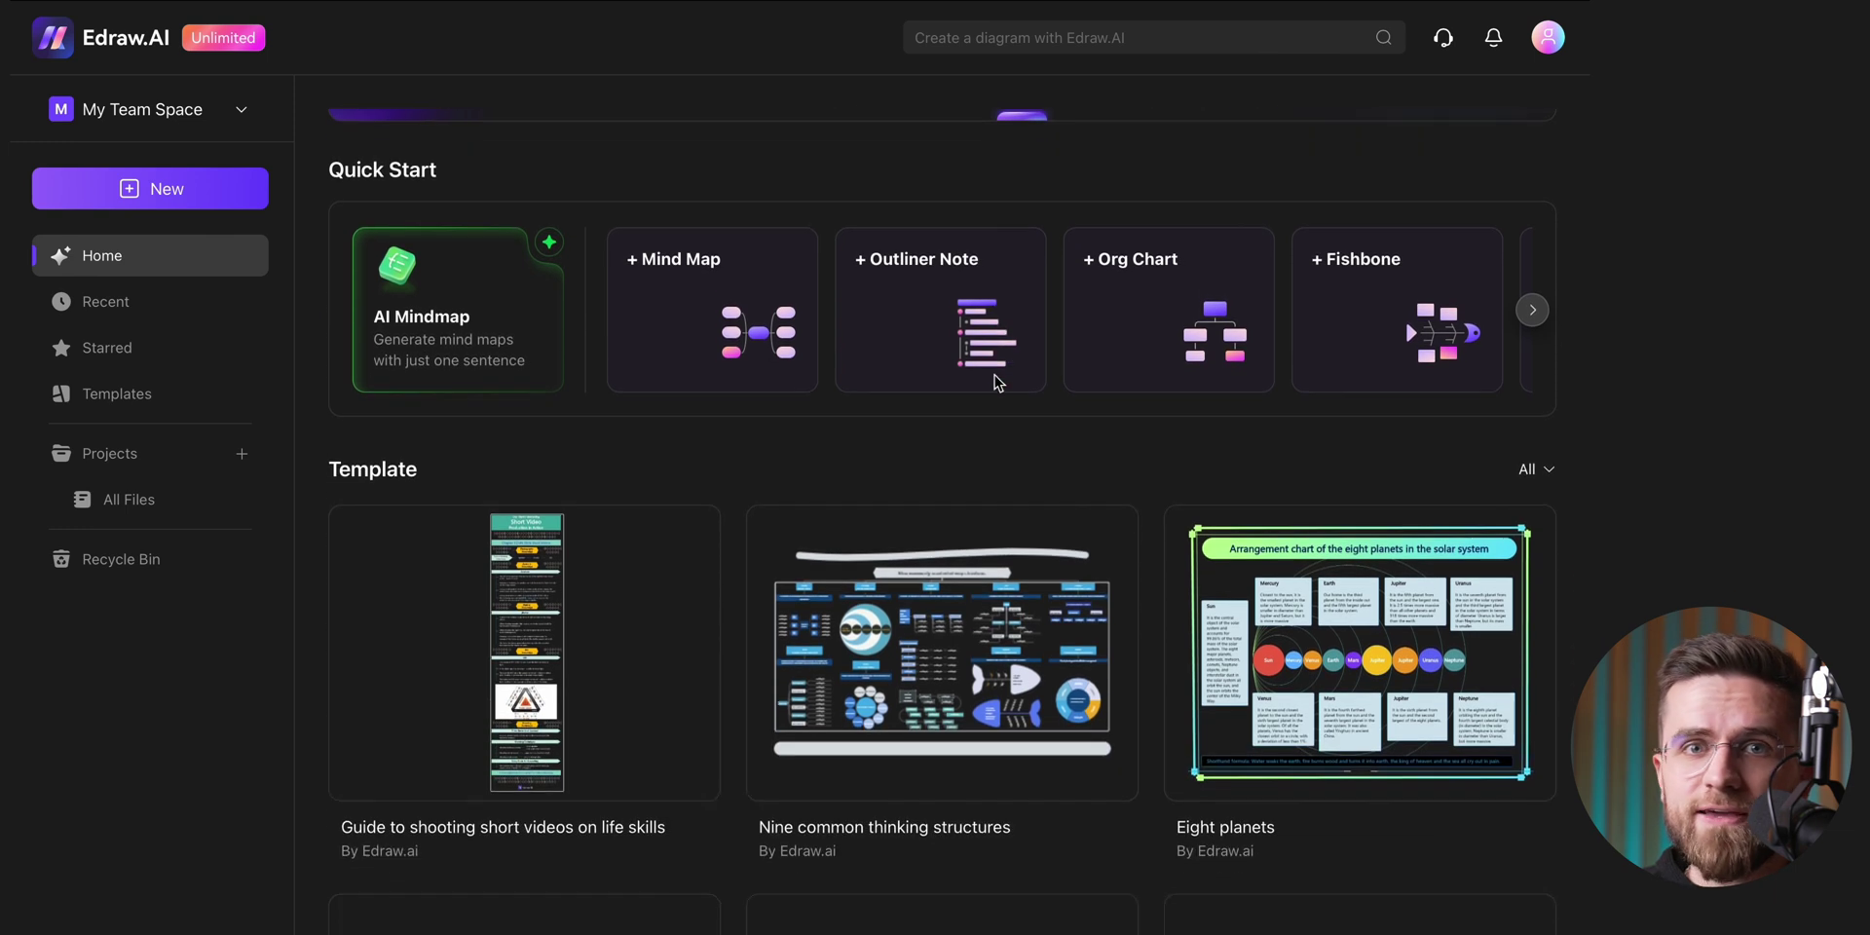
scroll(997, 382, "down", 3)
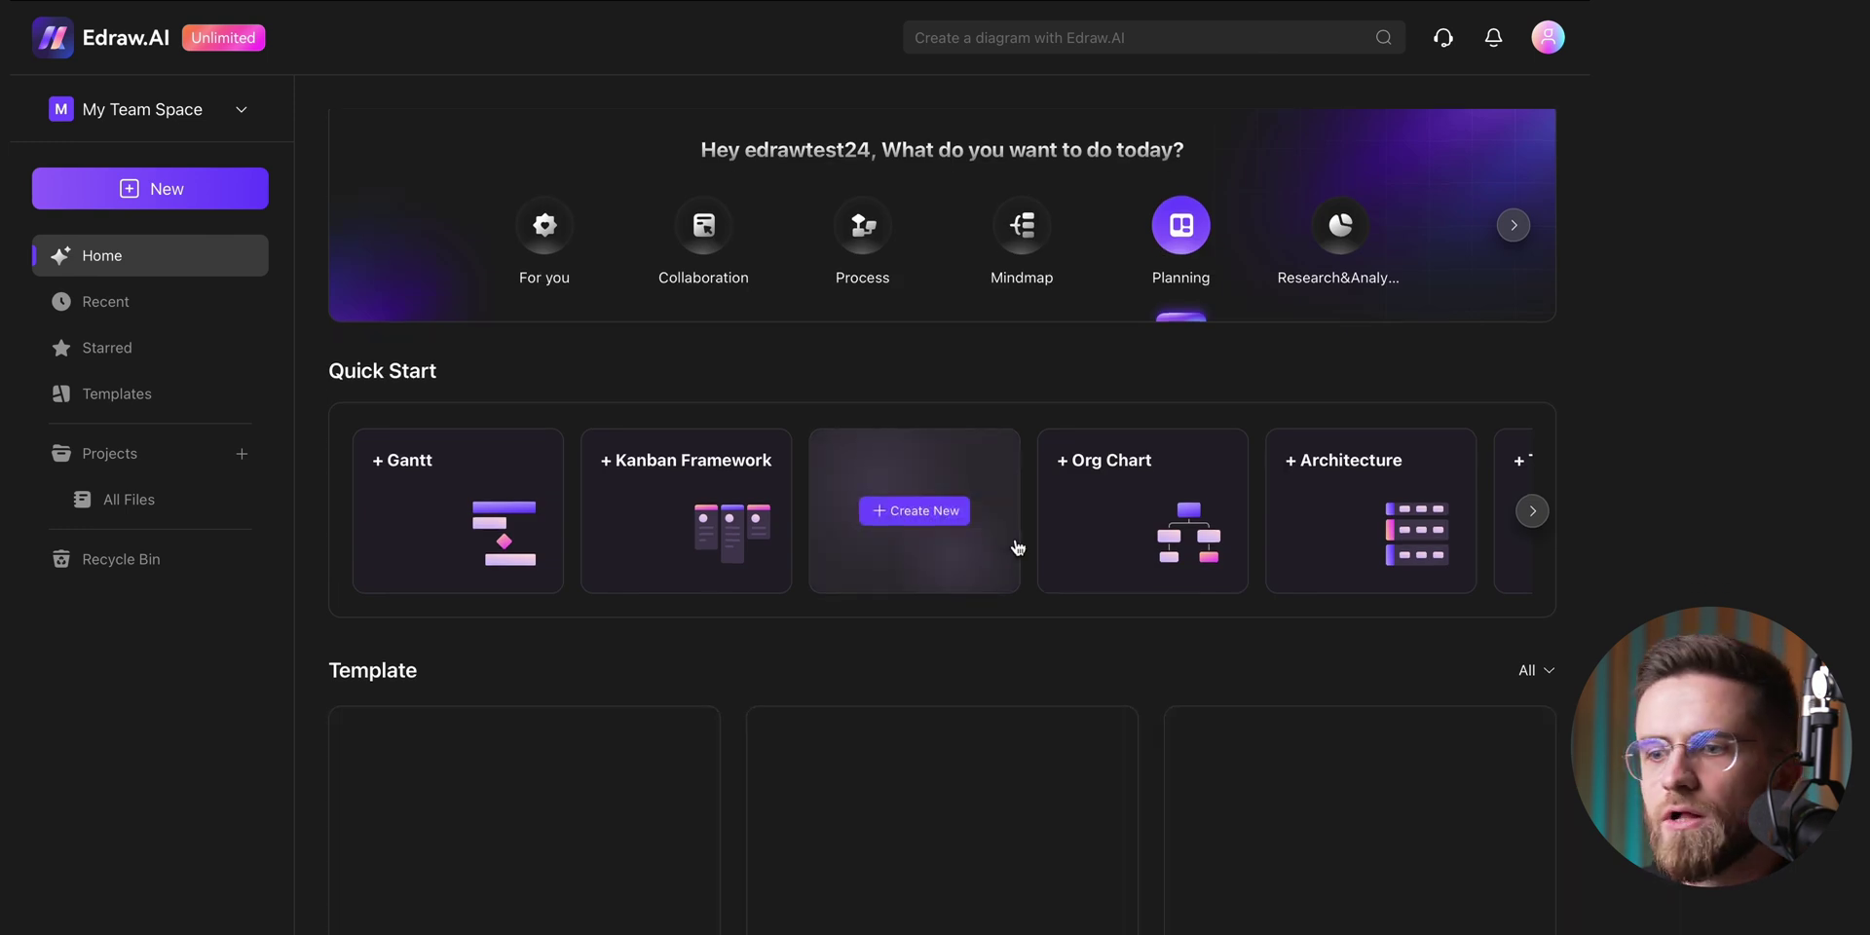
scroll(1032, 543, "down", 2)
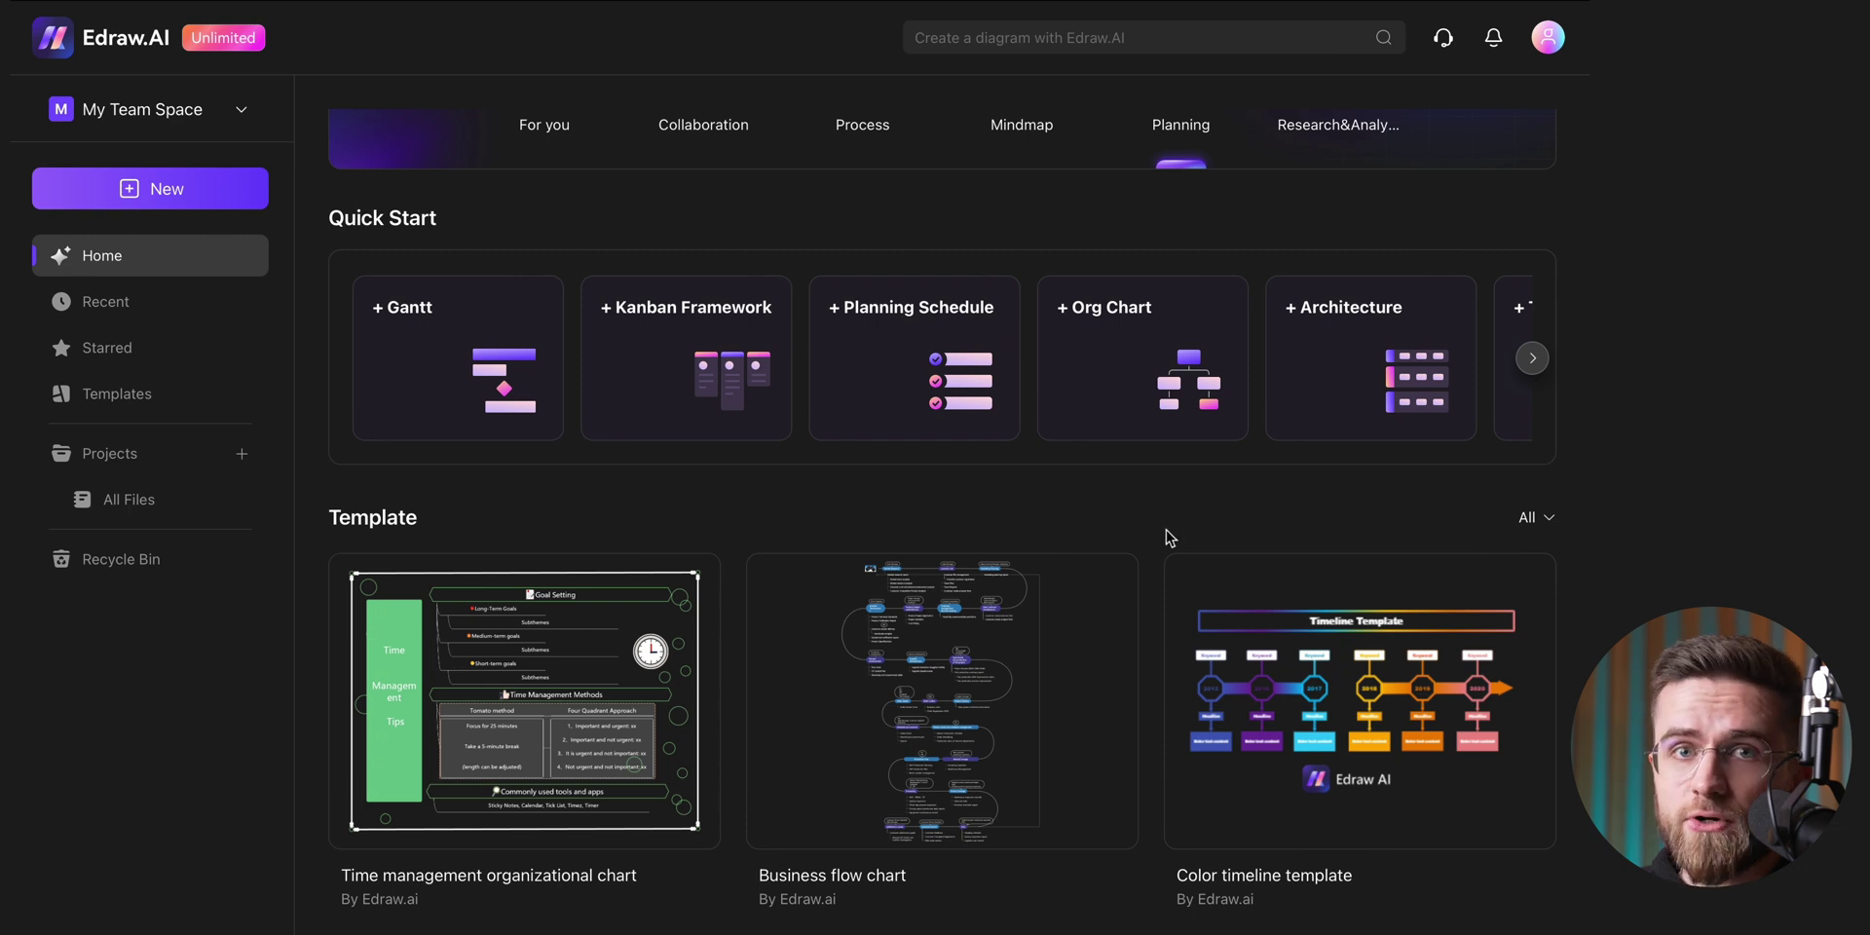
scroll(1159, 540, "down", 5)
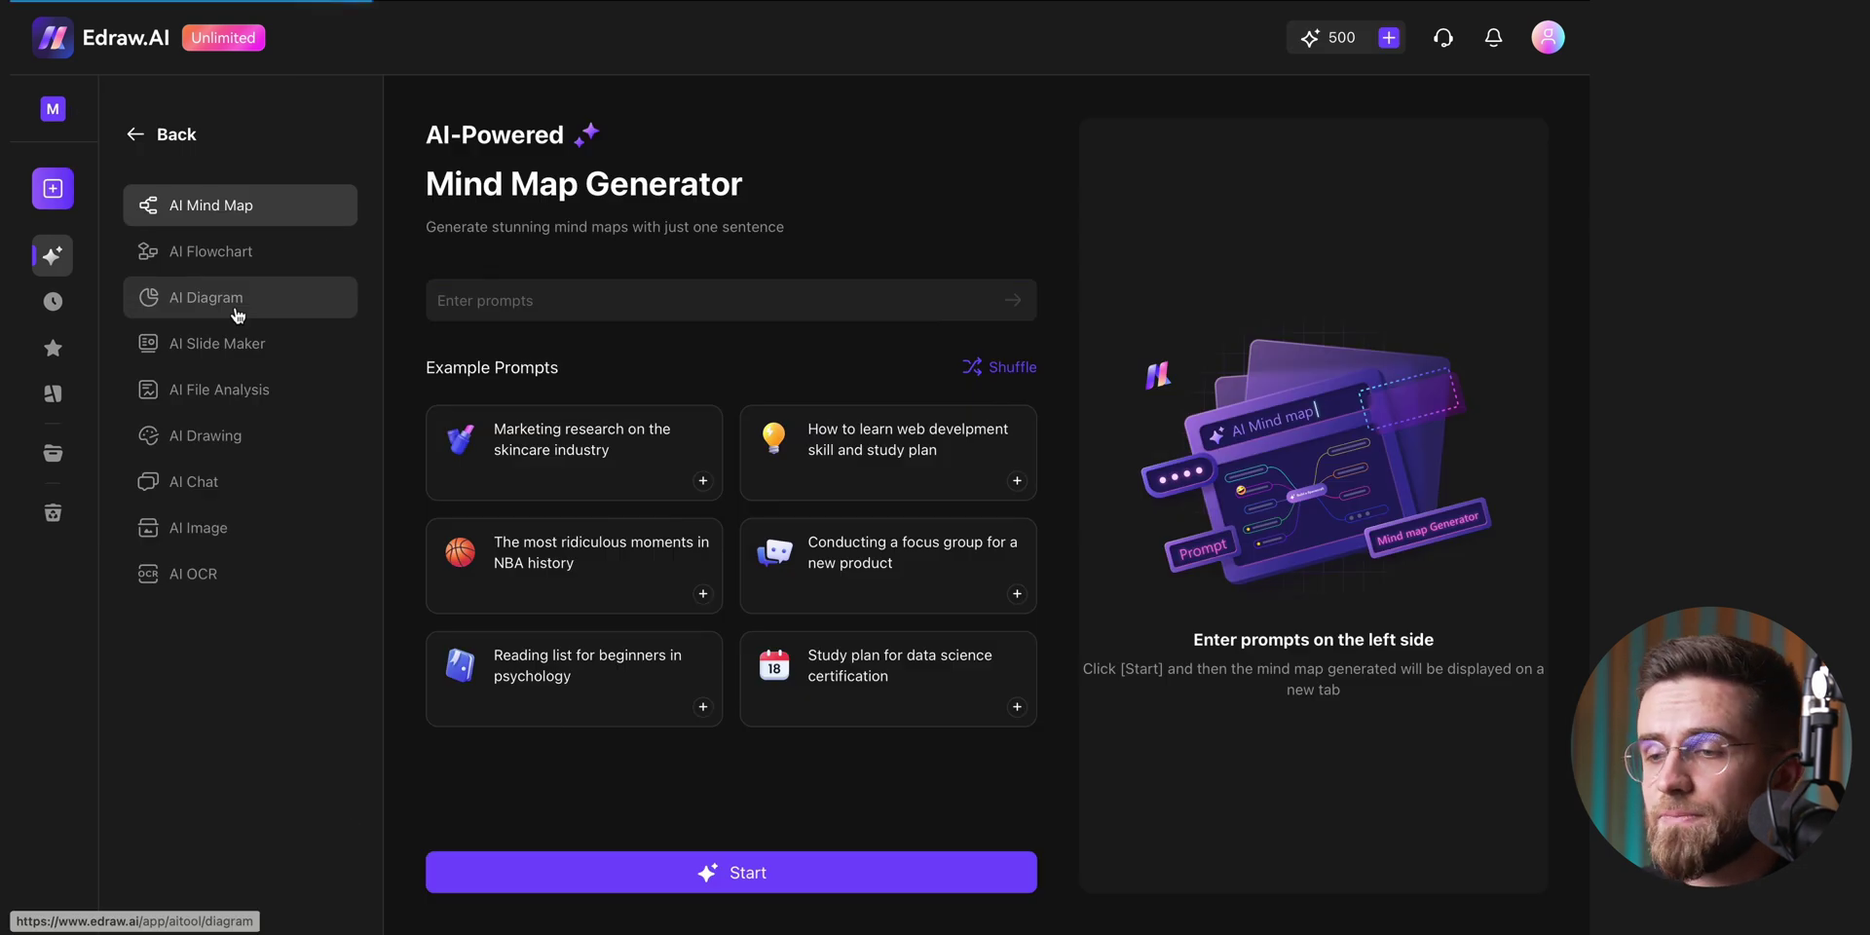
Step: Generate a bar chart of a YouTube video's hourly views over 12 hours, regenerate it twice, then edit it
left_click(234, 301)
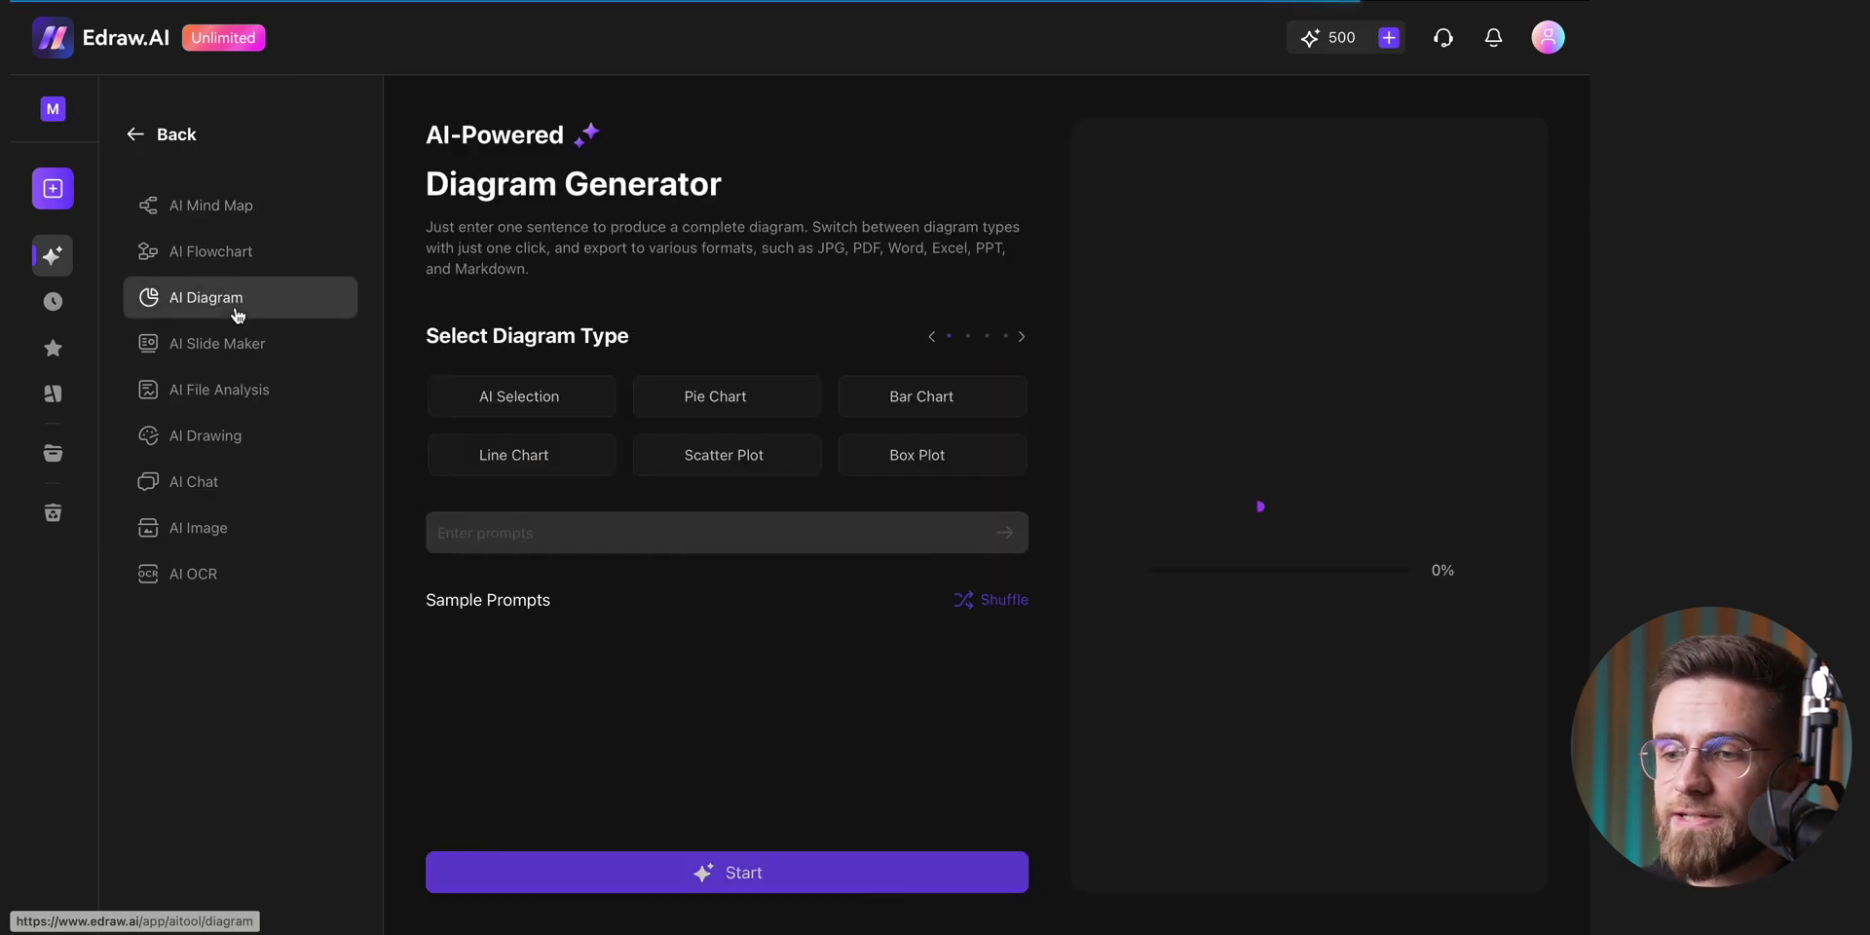
type("the distribution of views on a youtube video")
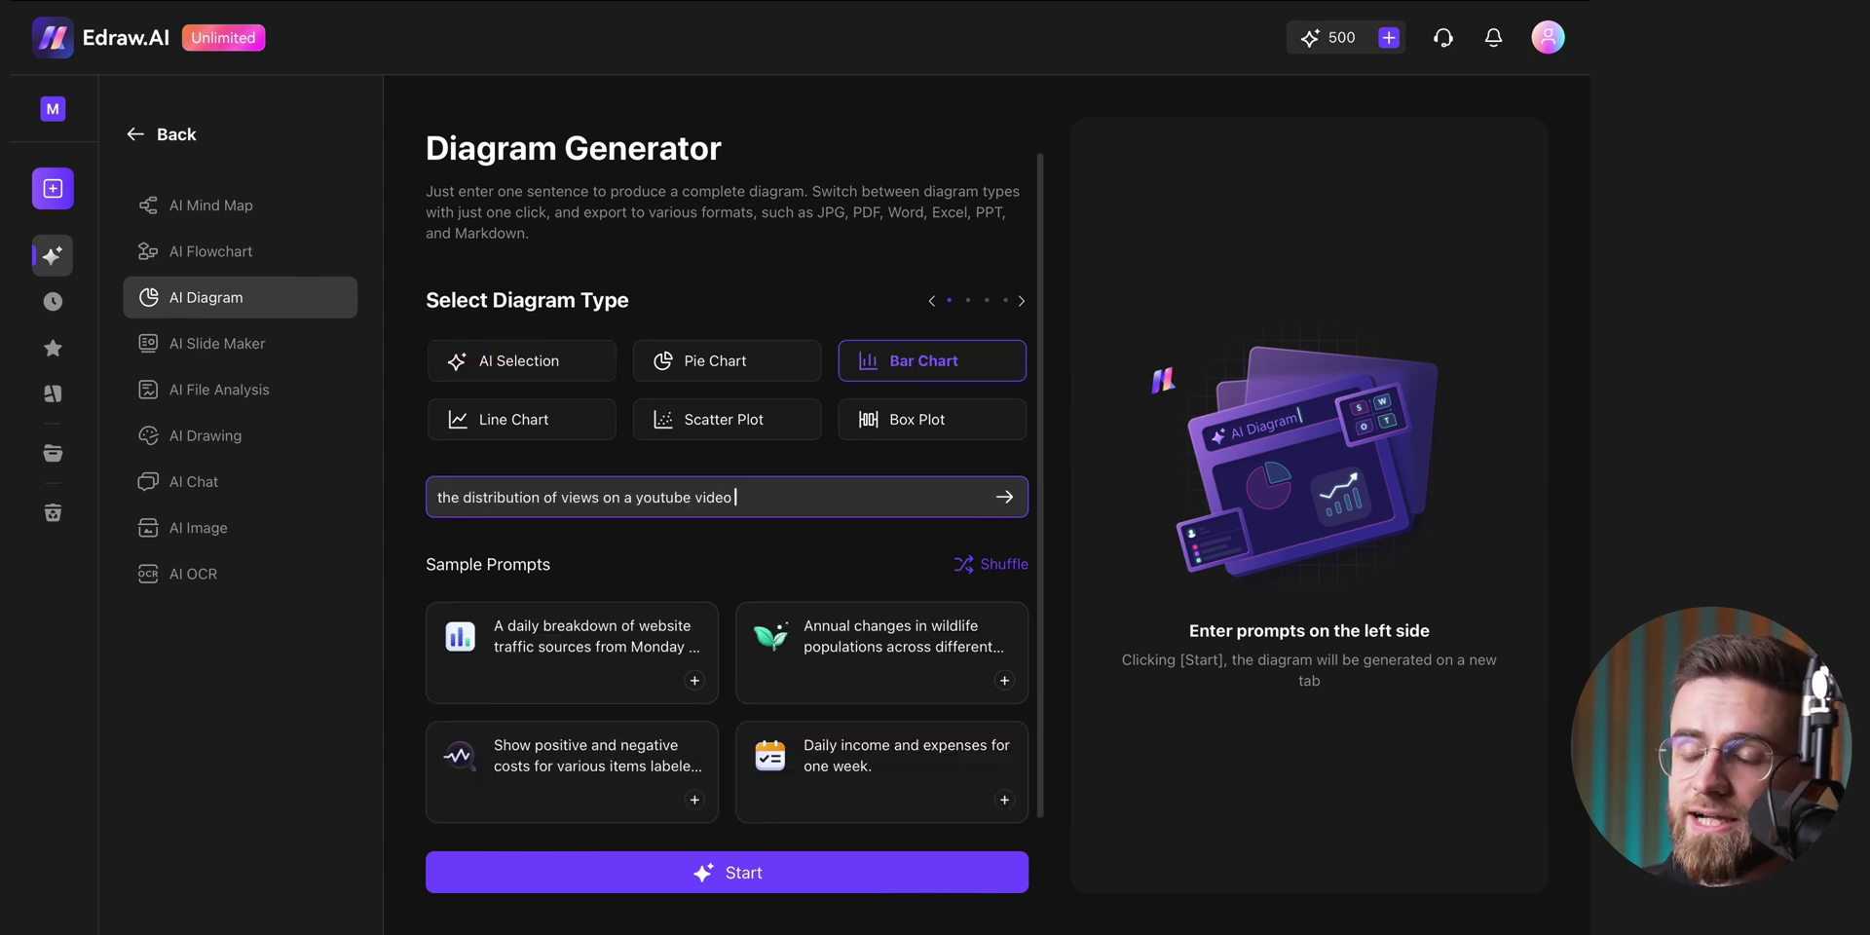
type(" 12 hours after publication, hour after h")
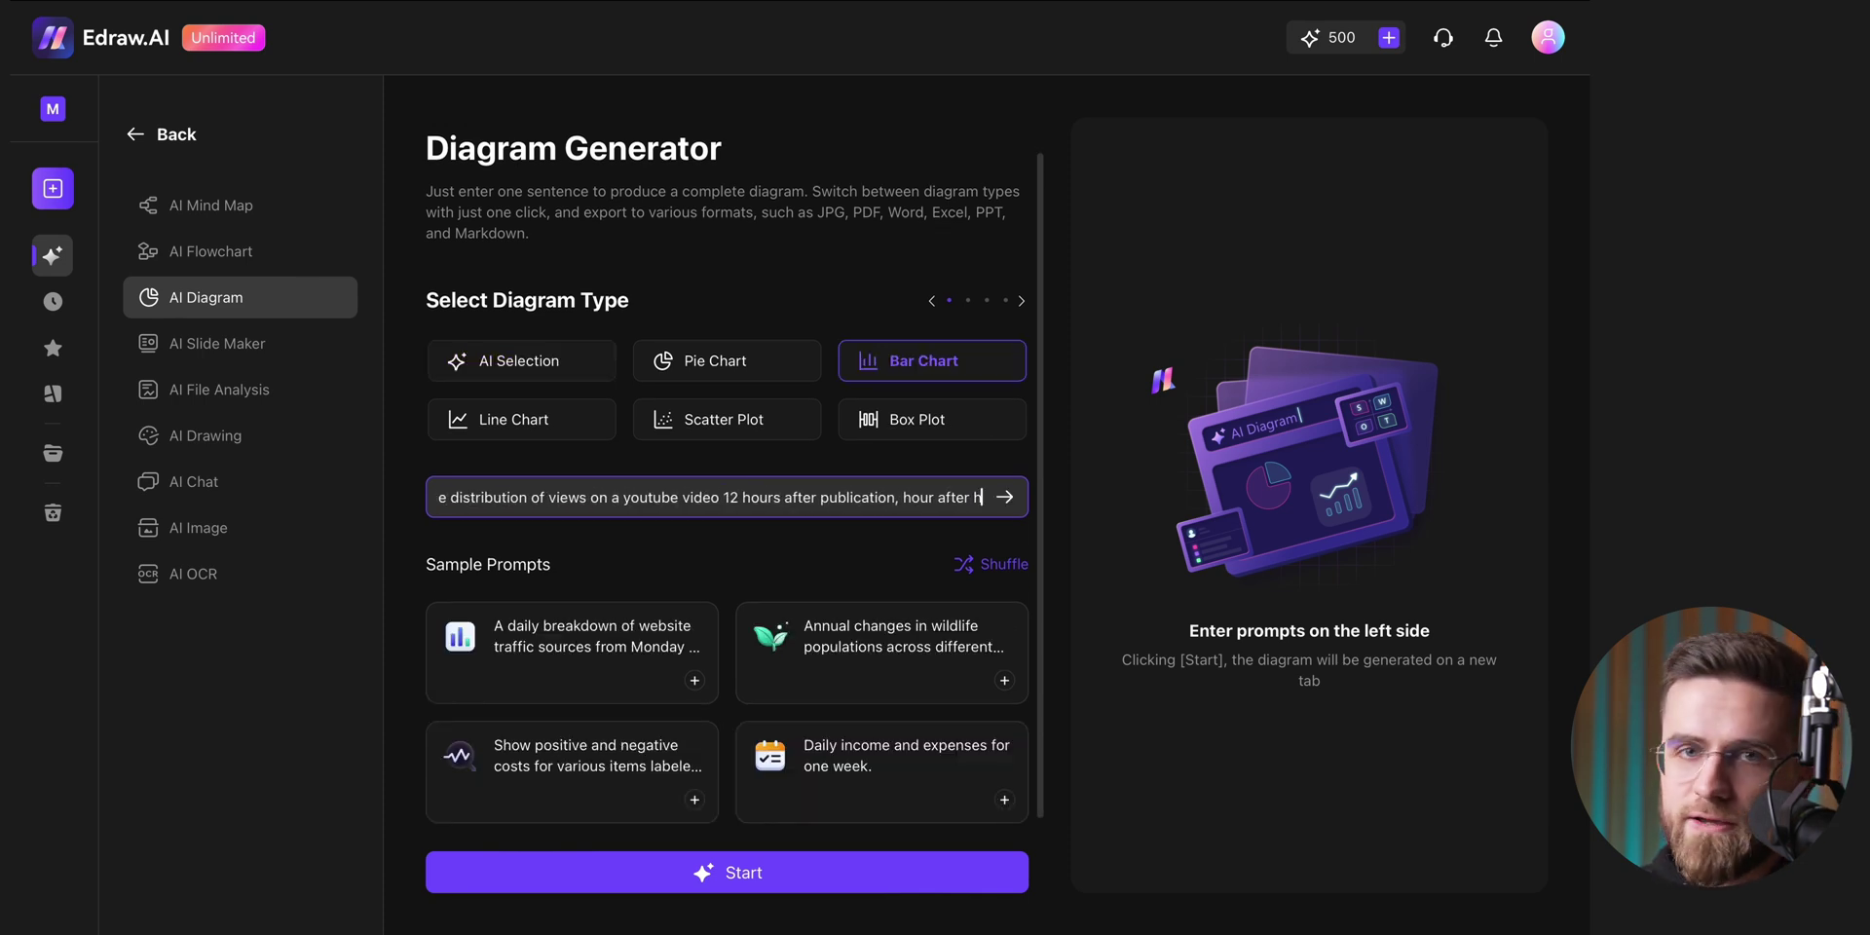
key("Return")
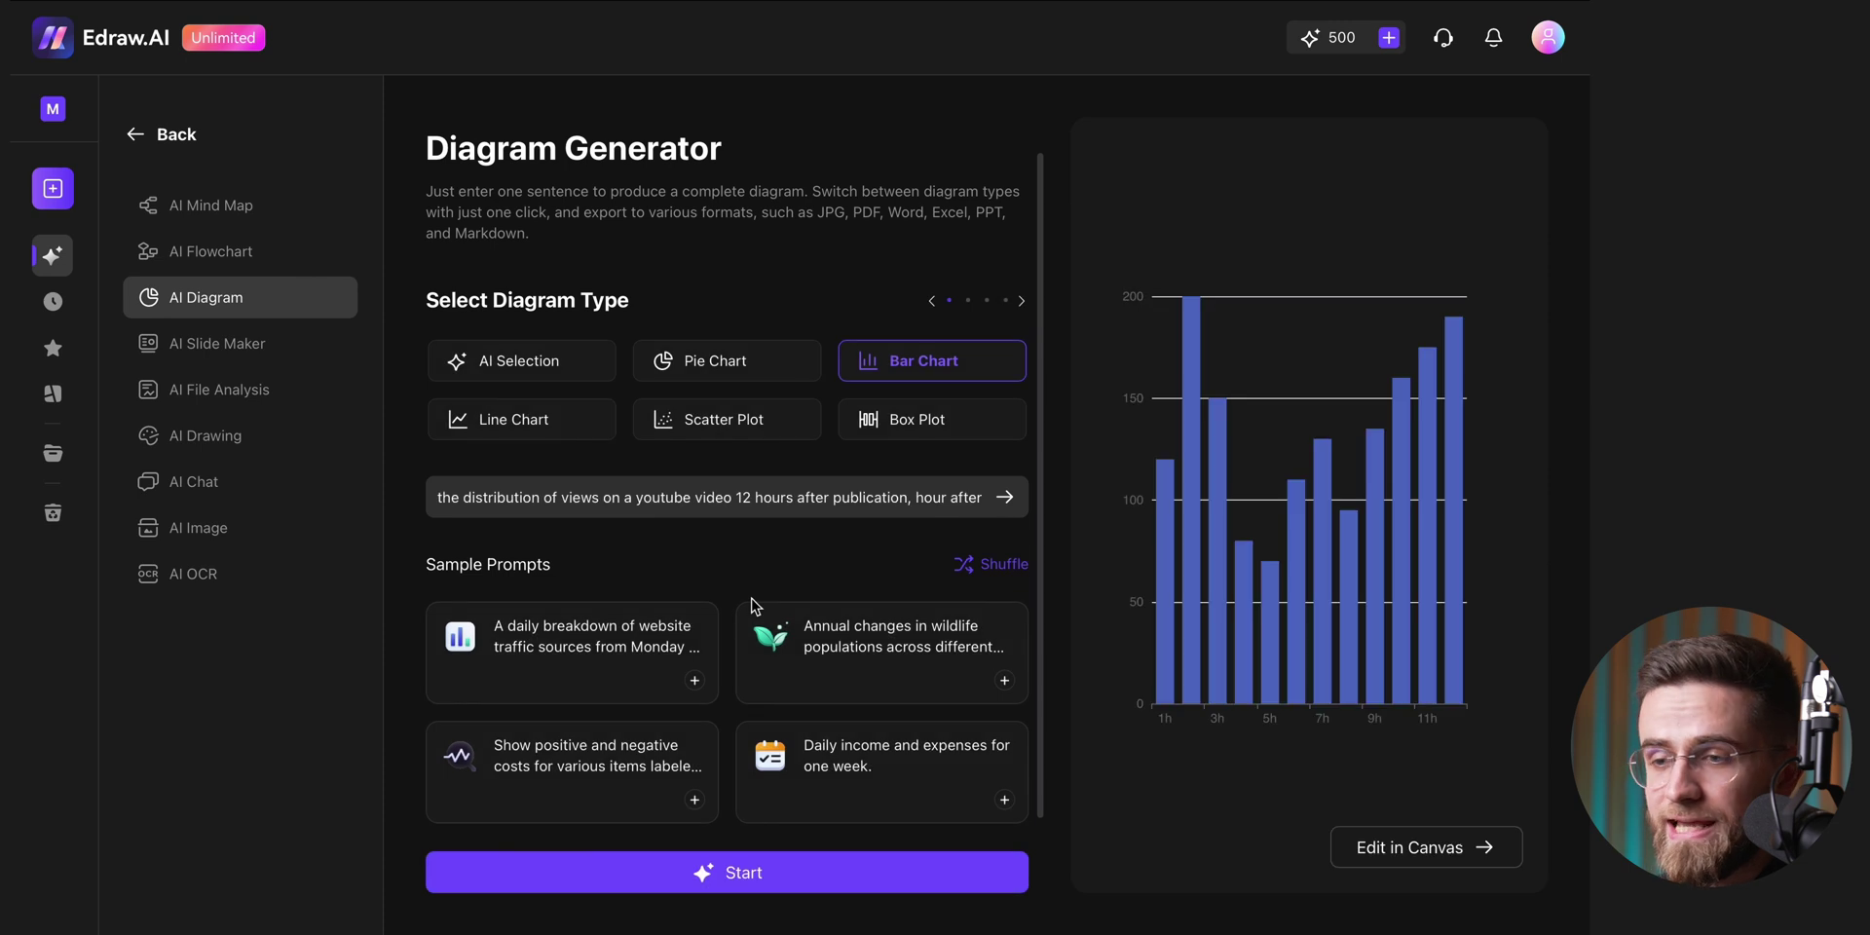
left_click(700, 872)
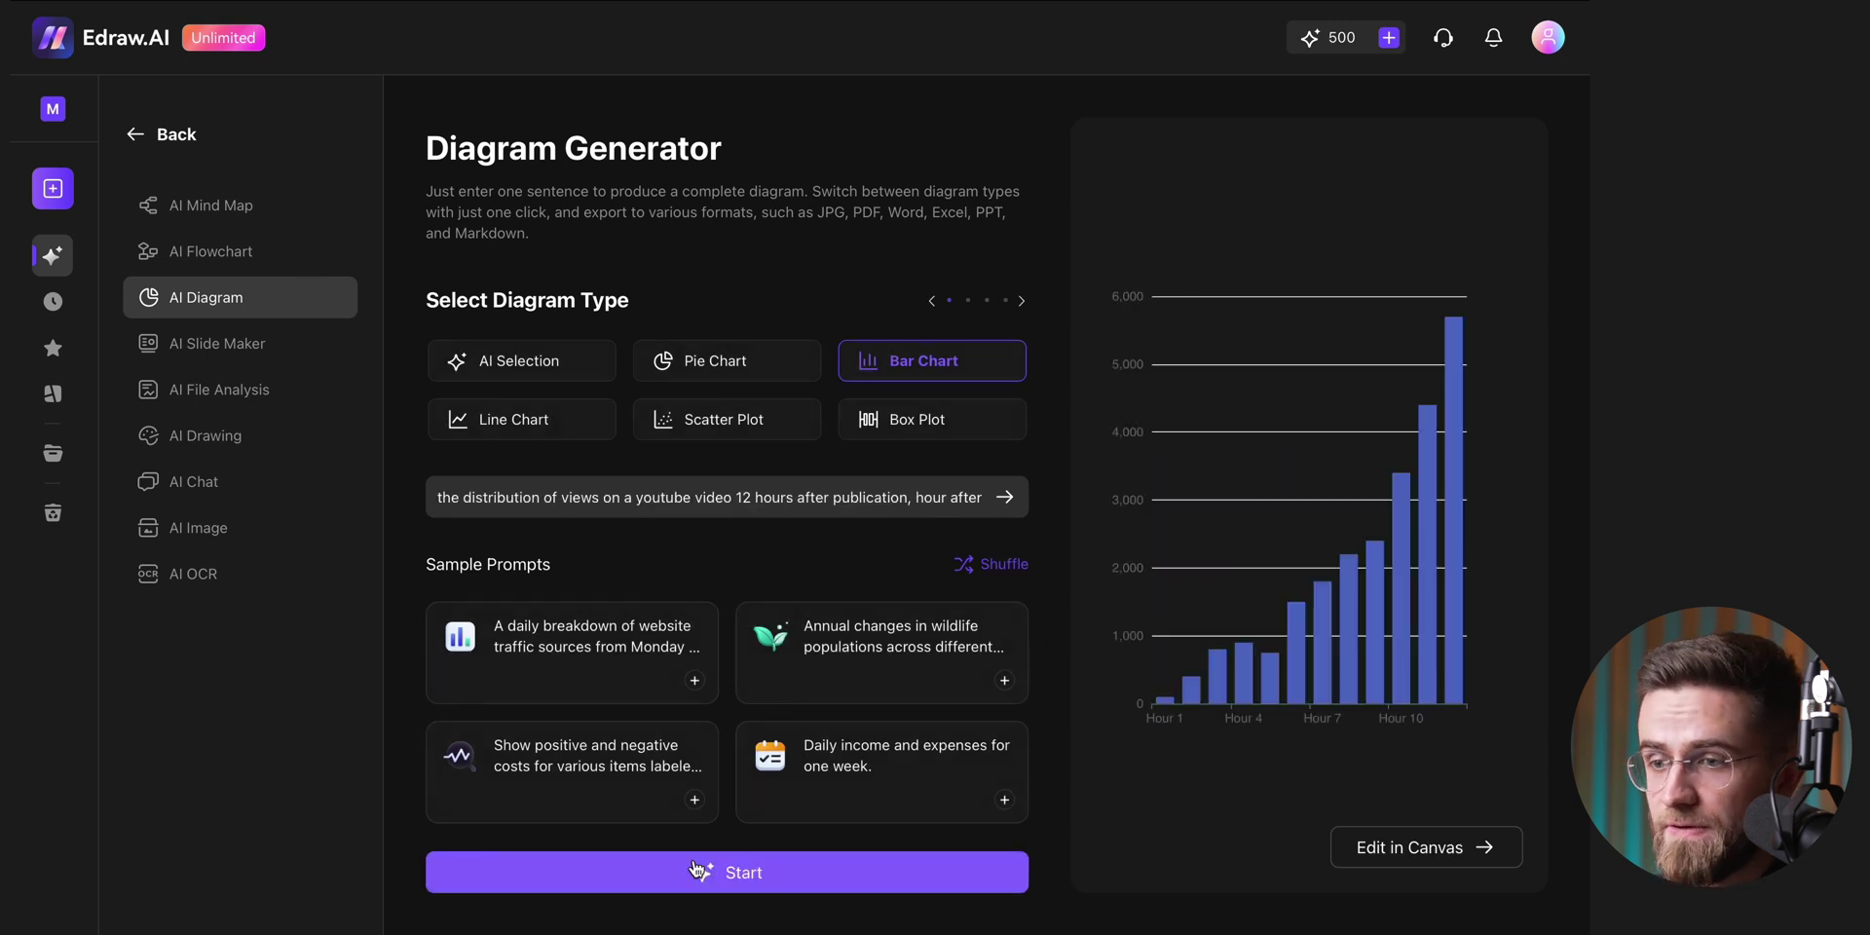
left_click(699, 871)
left_click(1363, 865)
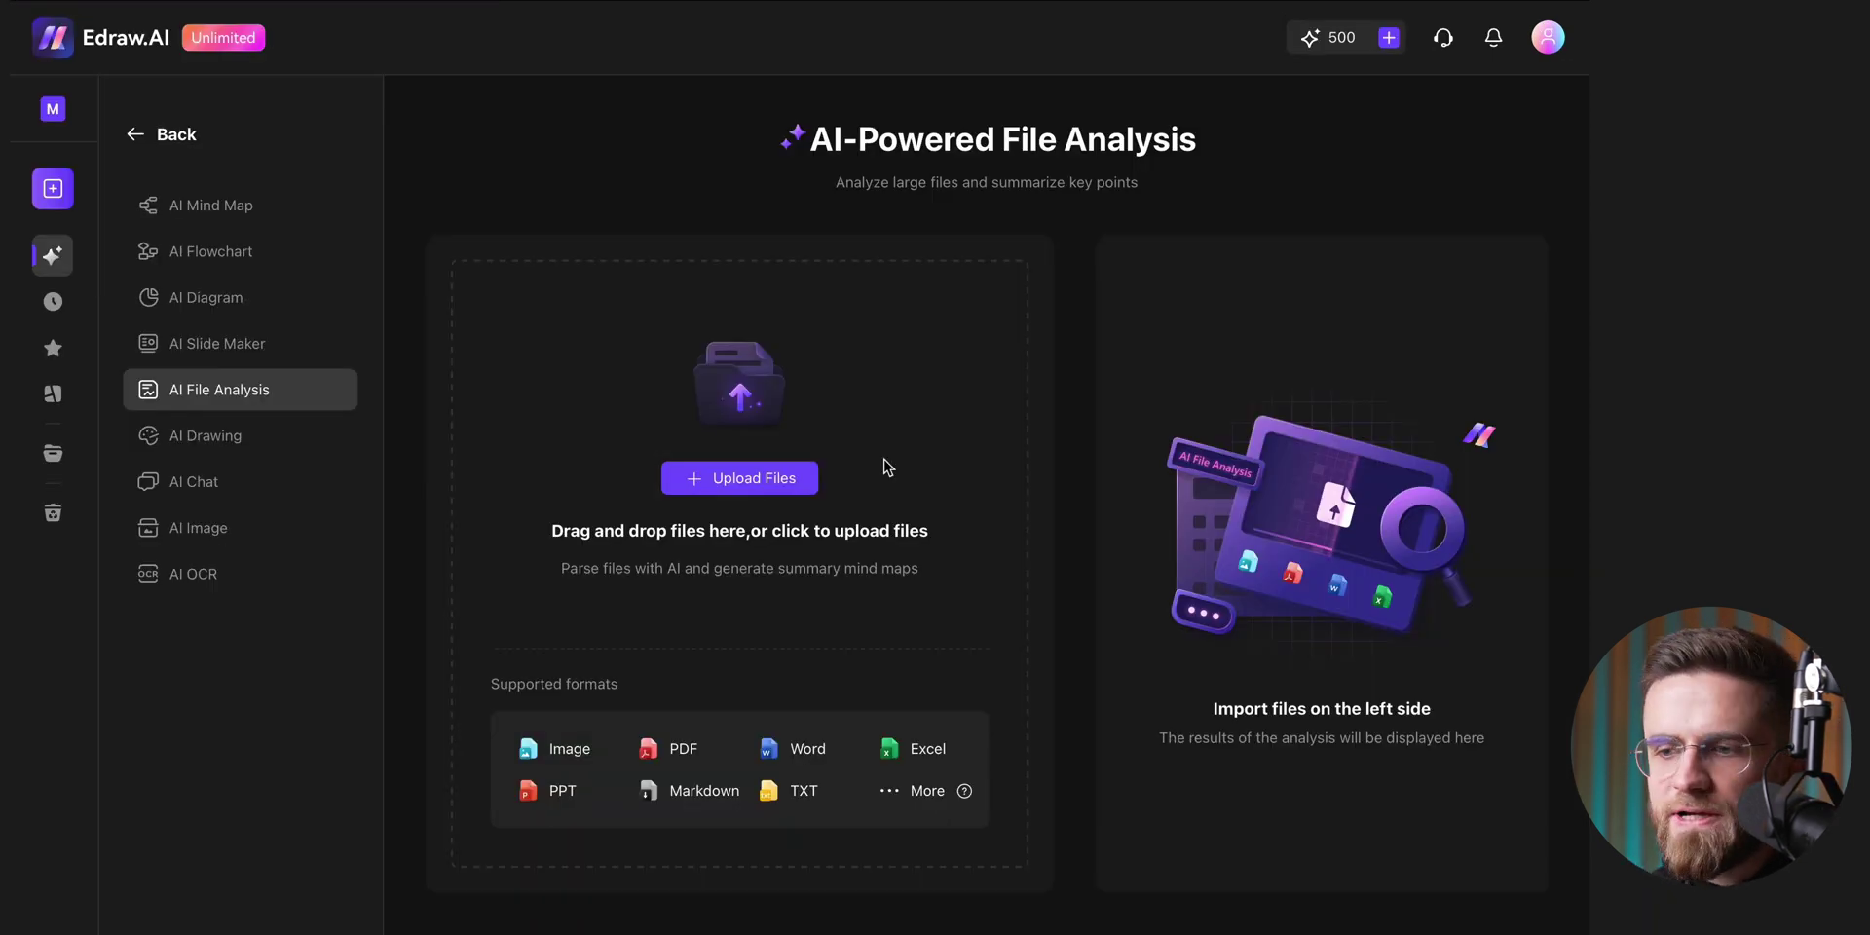
Step: Upload EdrawMax_review.pdf from the Desktop and run AI file analysis on it
left_click(740, 477)
left_click(449, 280)
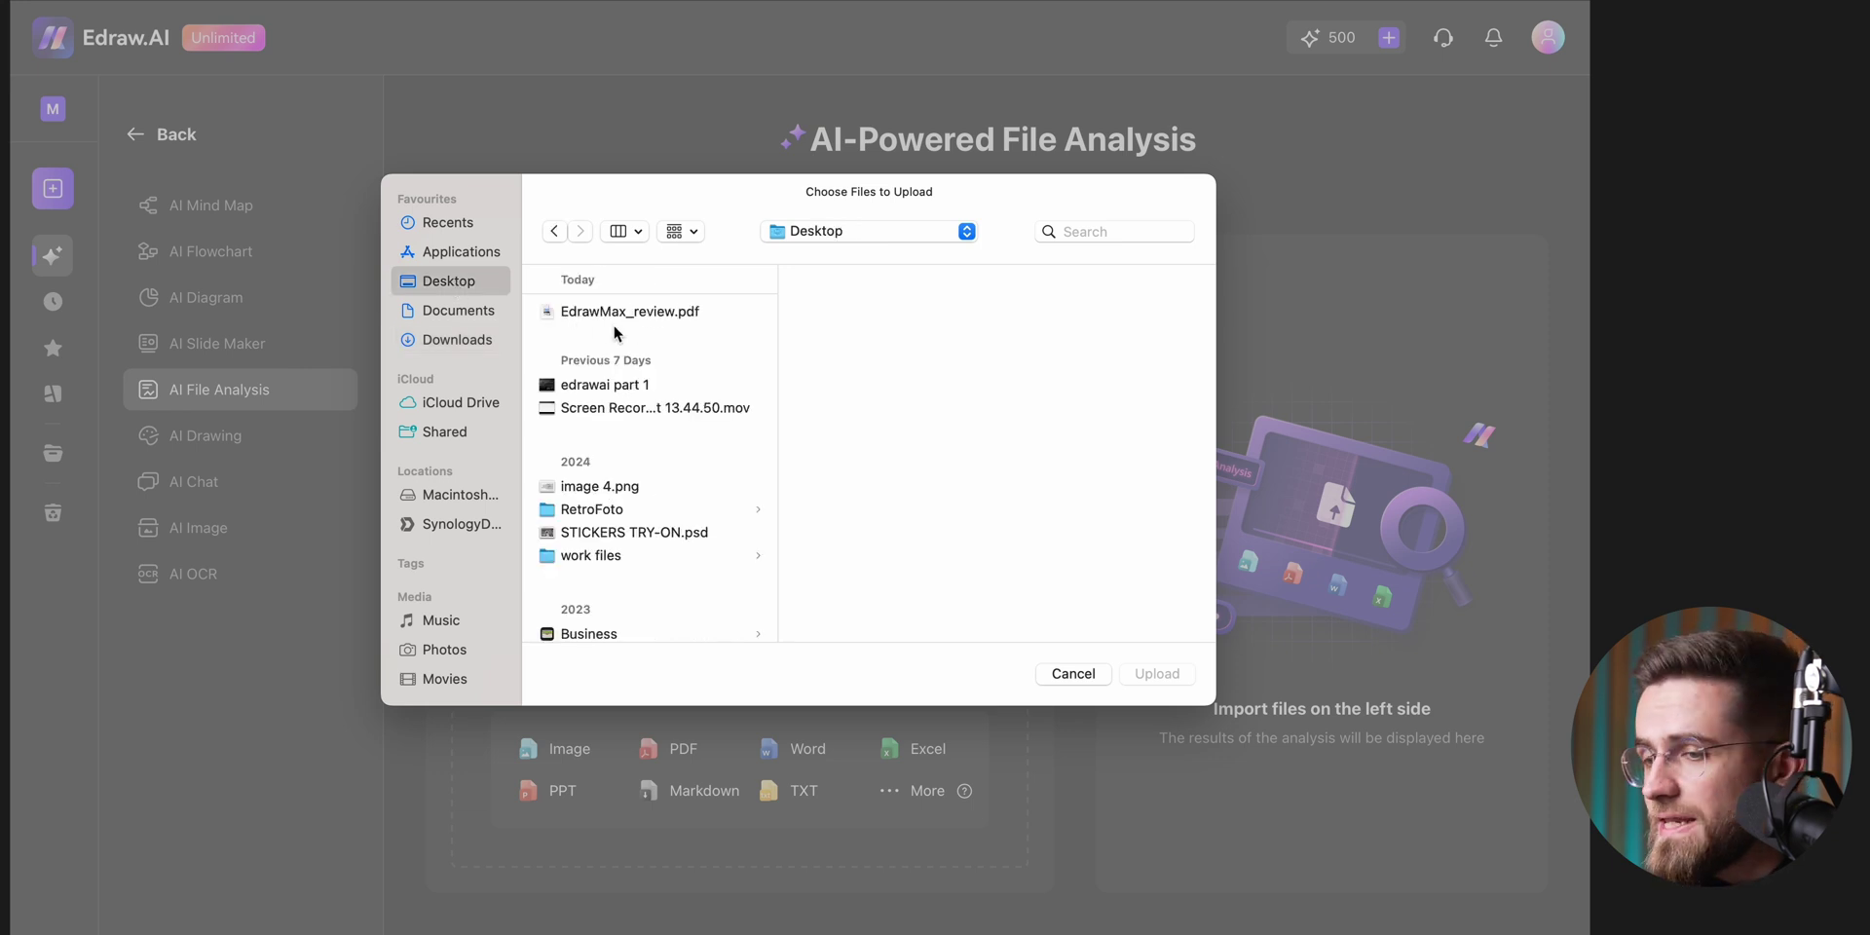
left_click(629, 311)
left_click(1158, 680)
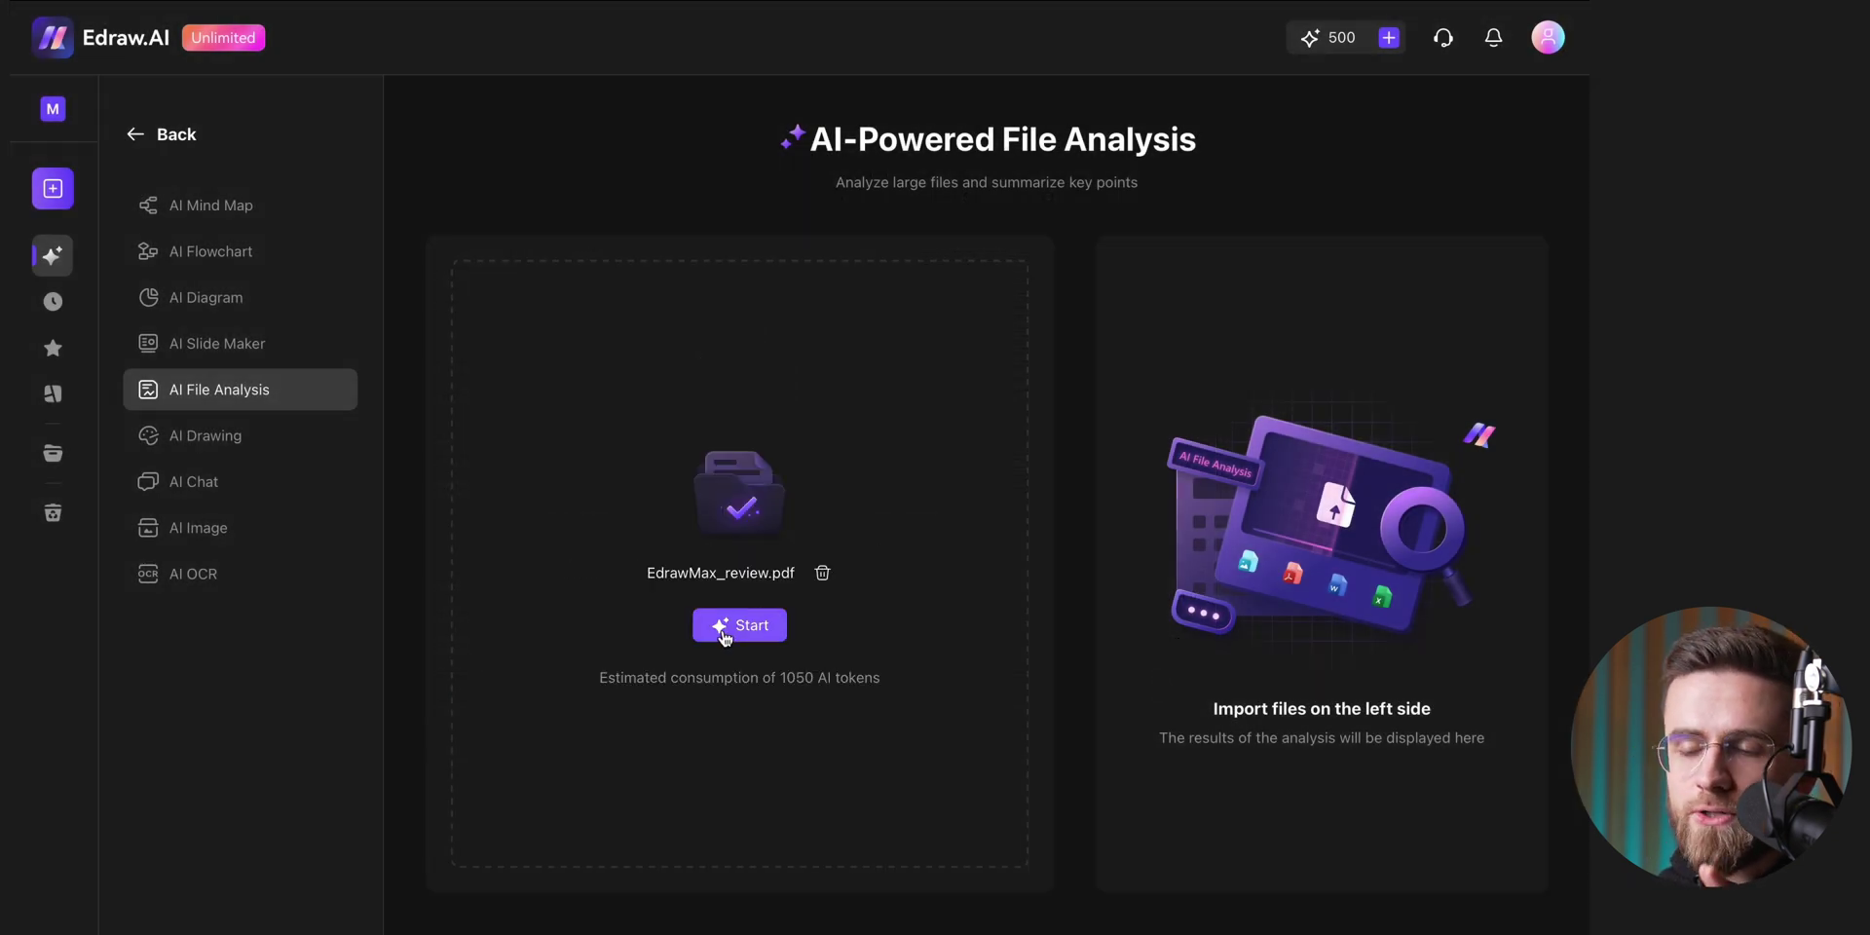
left_click(722, 631)
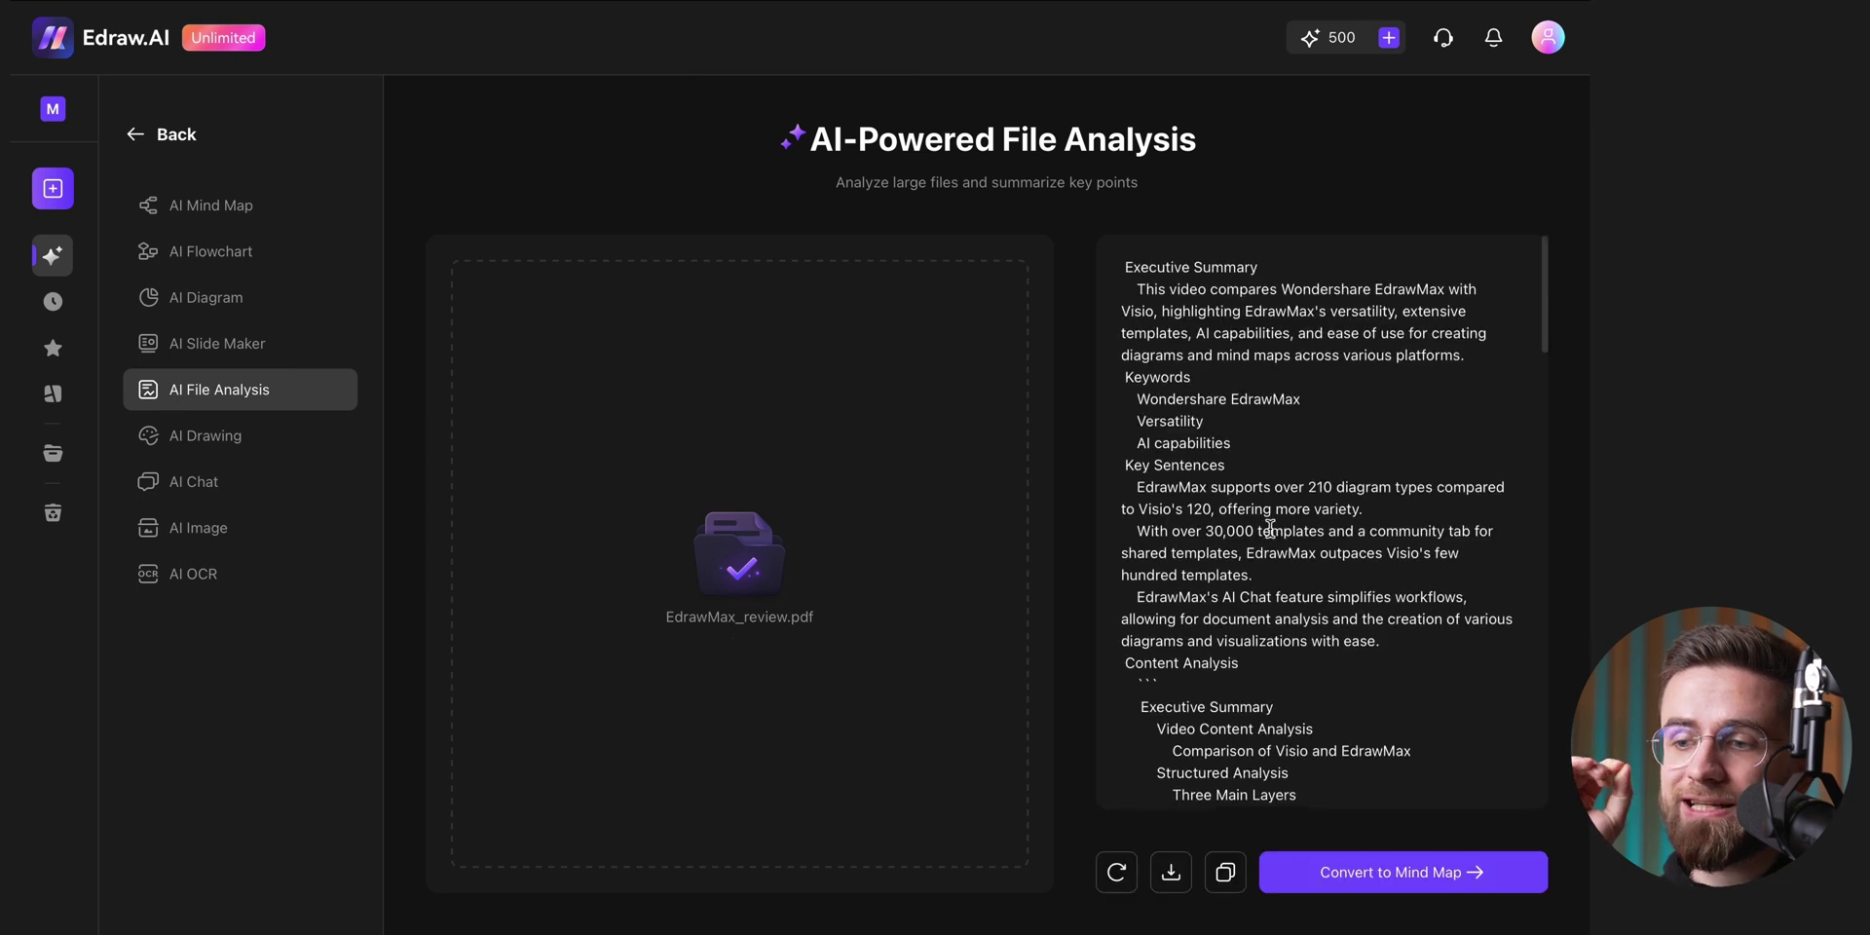
Step: Convert the PDF's key-point summary into a mind map
scroll(1270, 528, "down", 5)
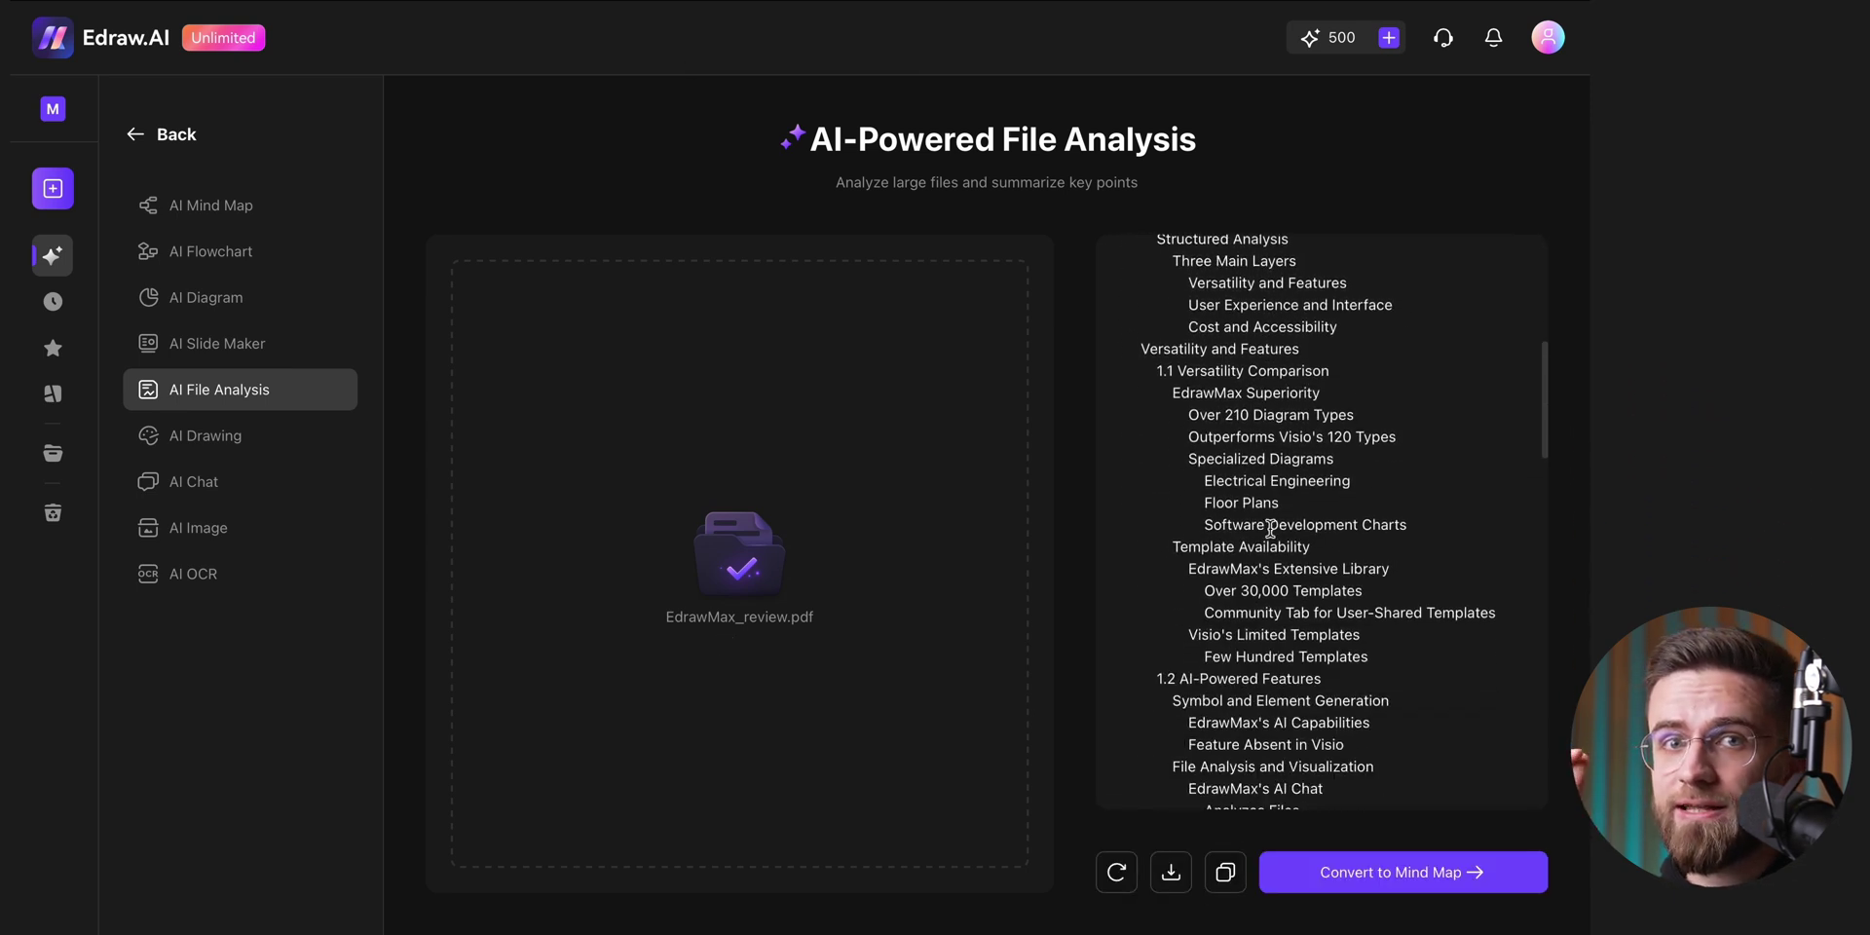
scroll(1270, 528, "down", 10)
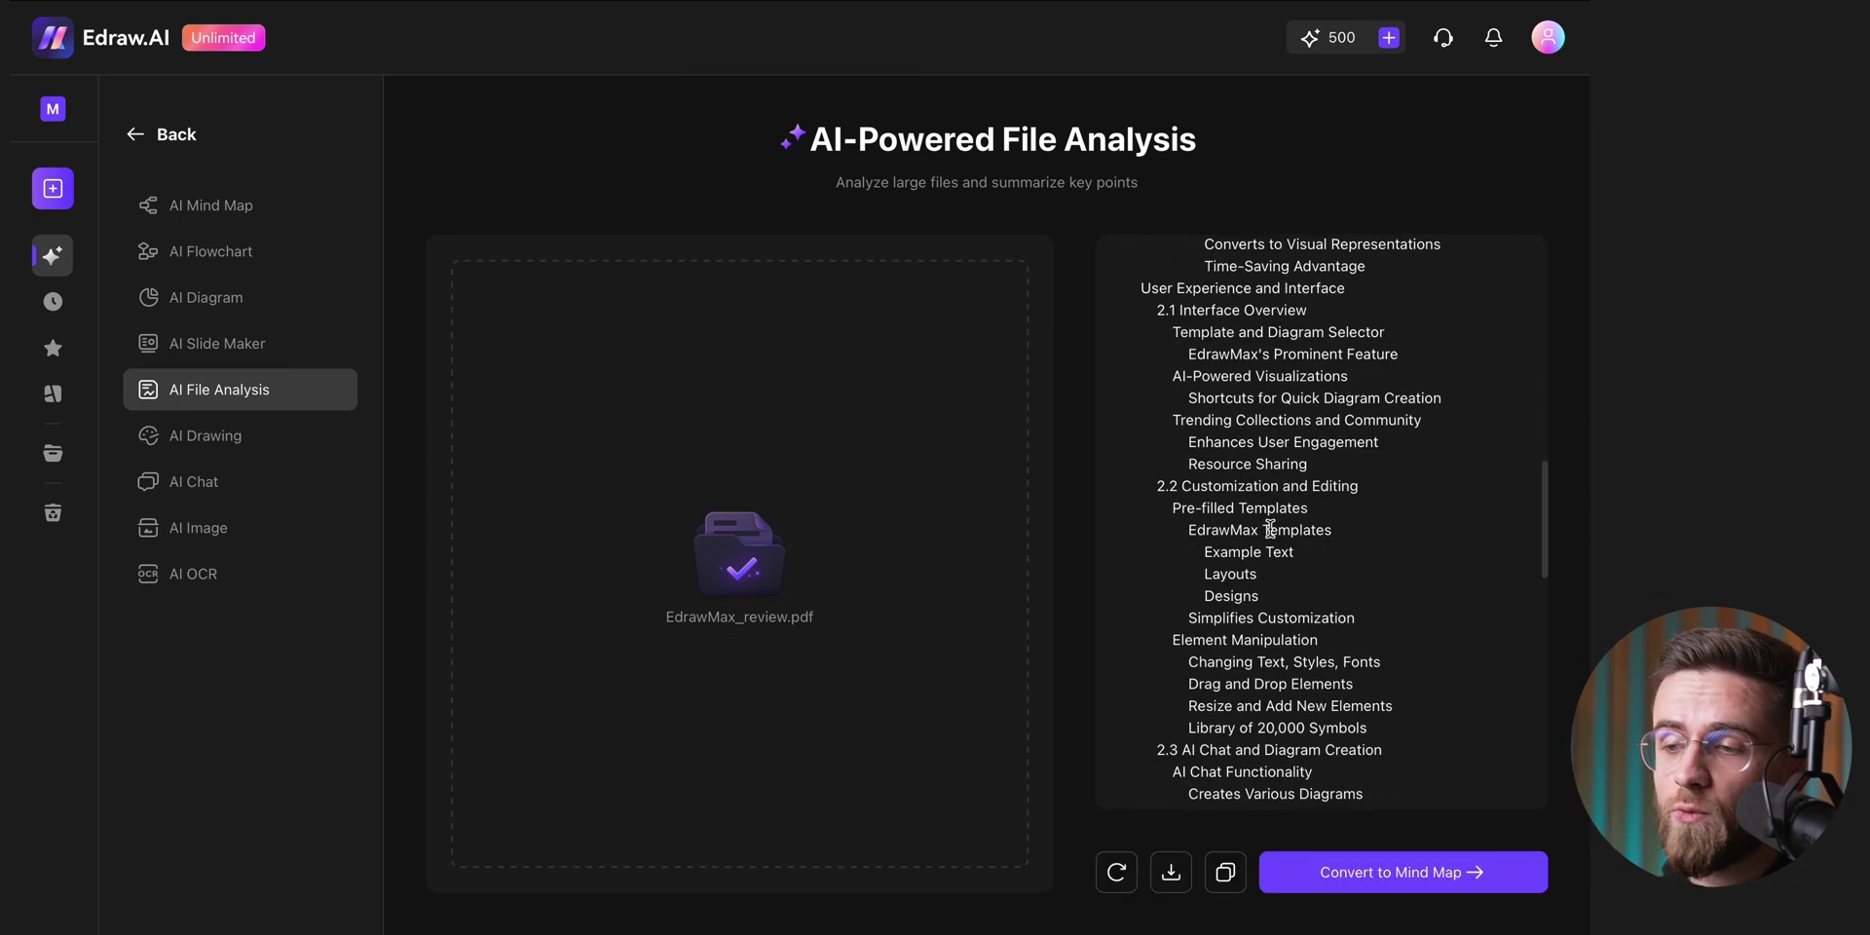
left_click(1368, 876)
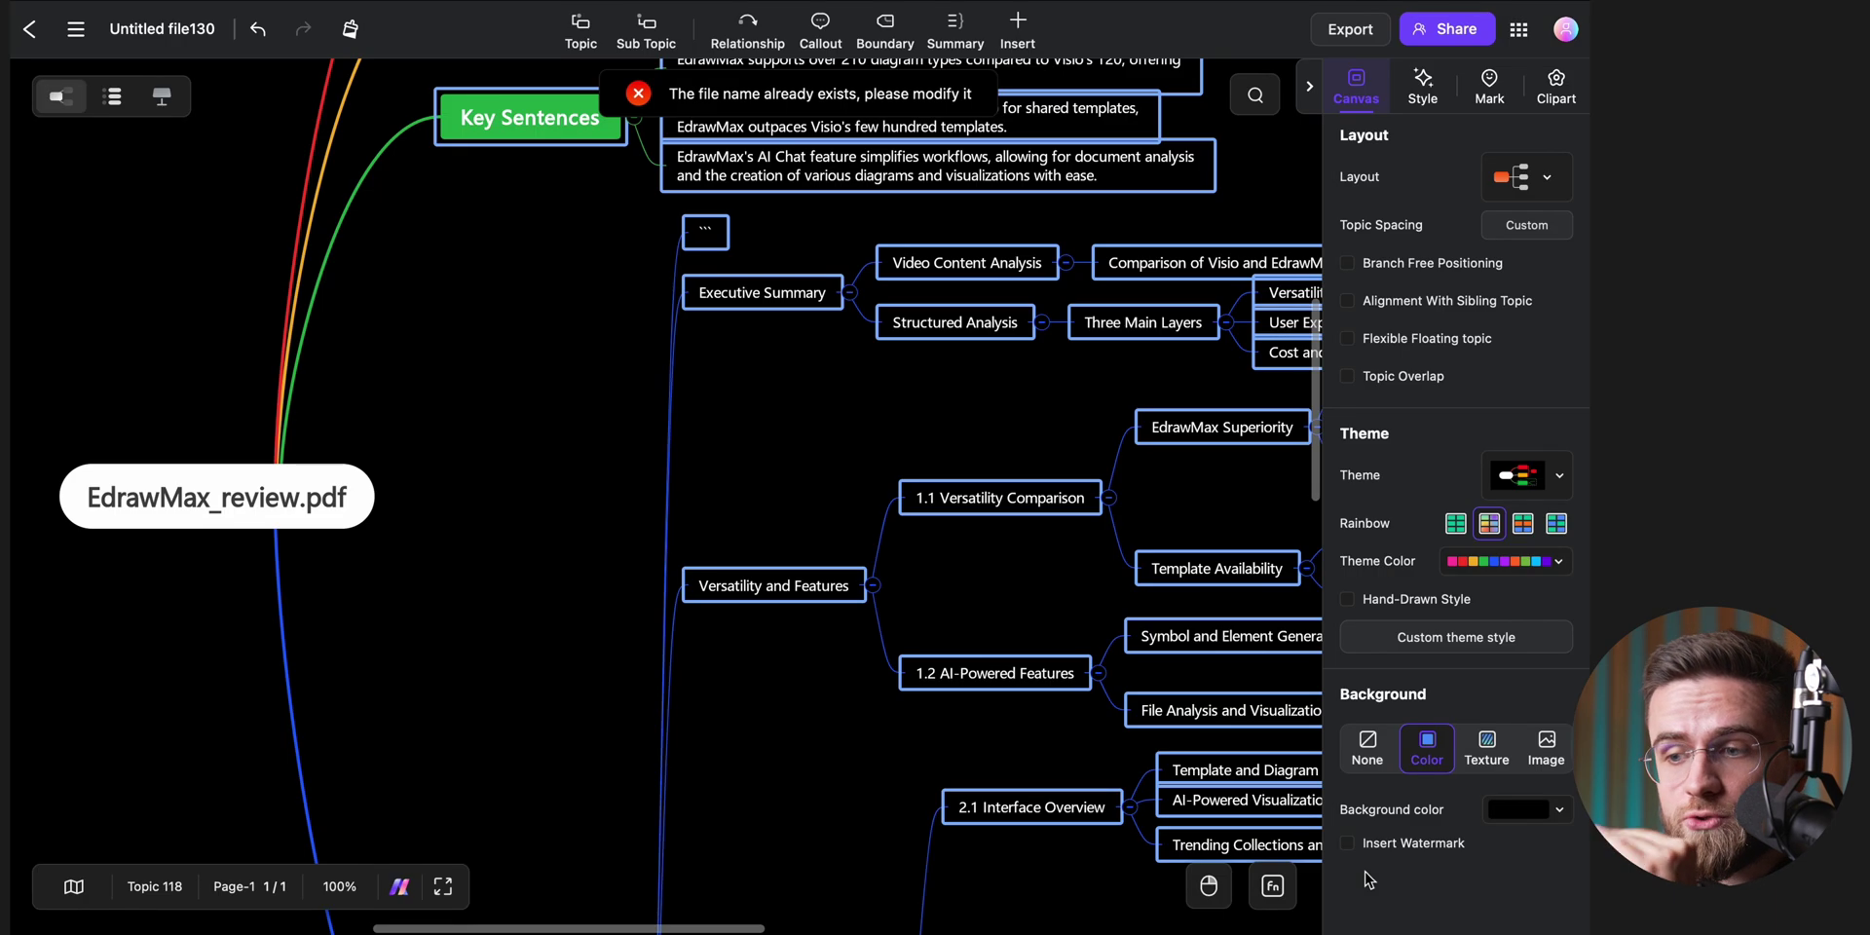
Step: Zoom out to 70% and scroll through the PDF-summary mind map to its Conclusion branch
left_click(358, 885)
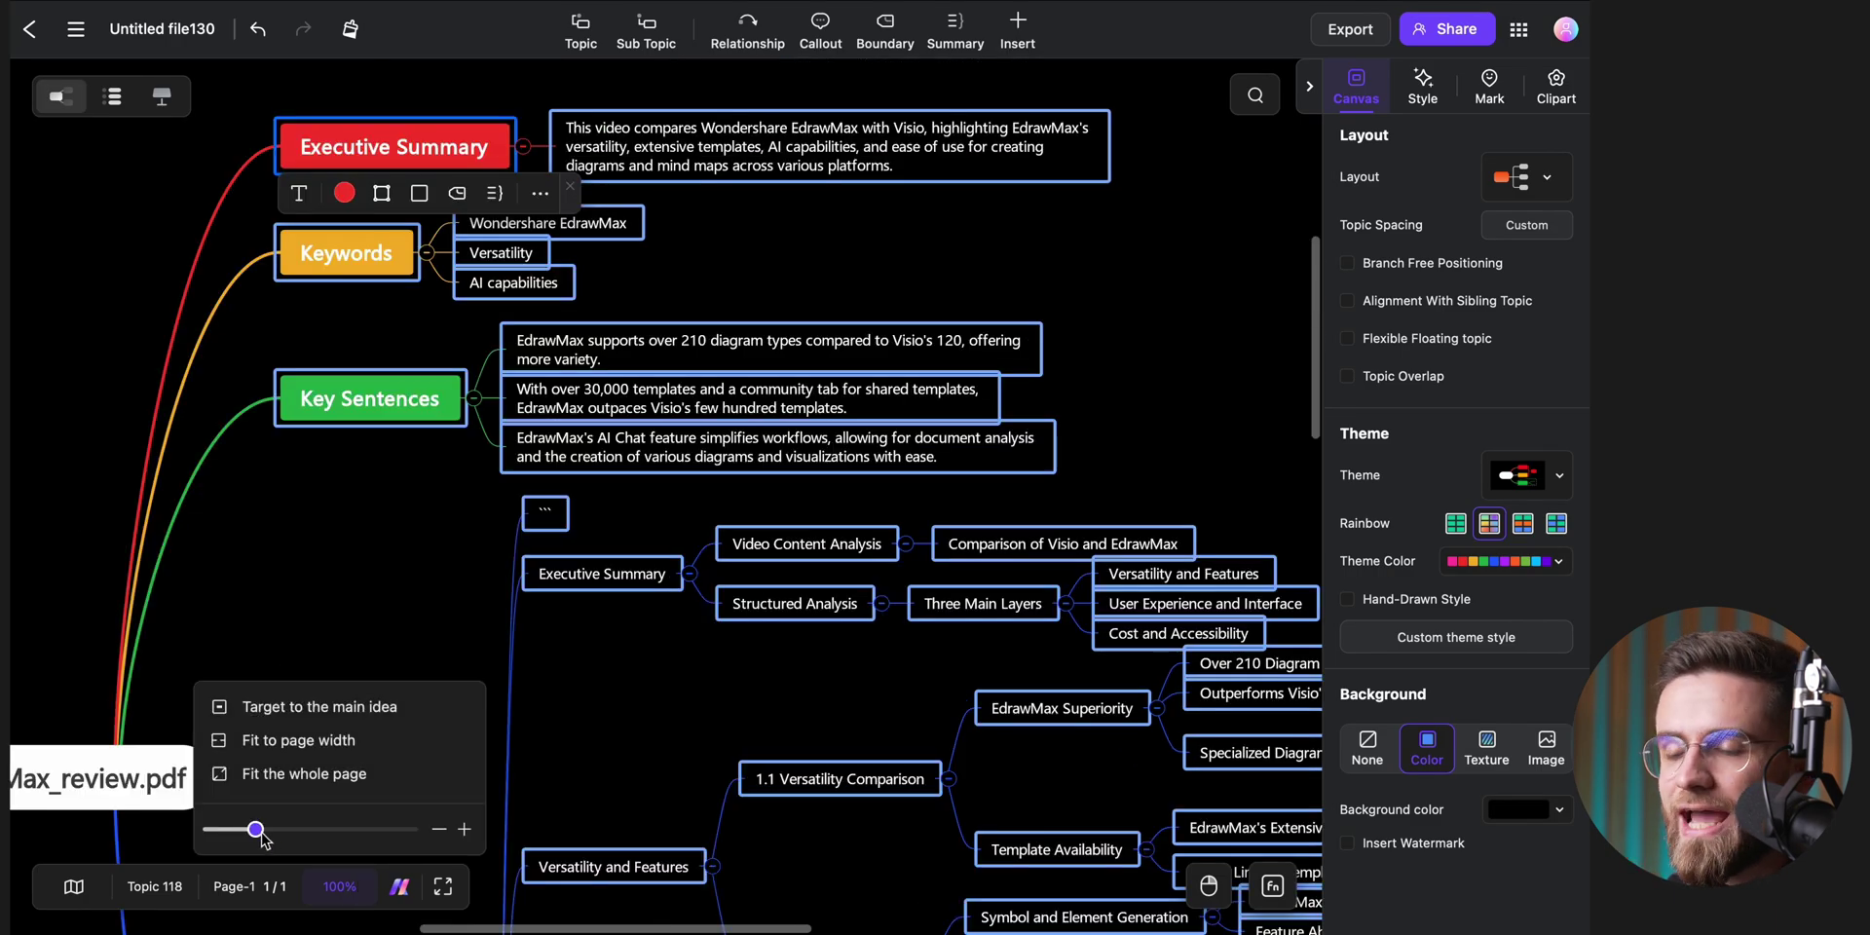
scroll(881, 529, "down", 3)
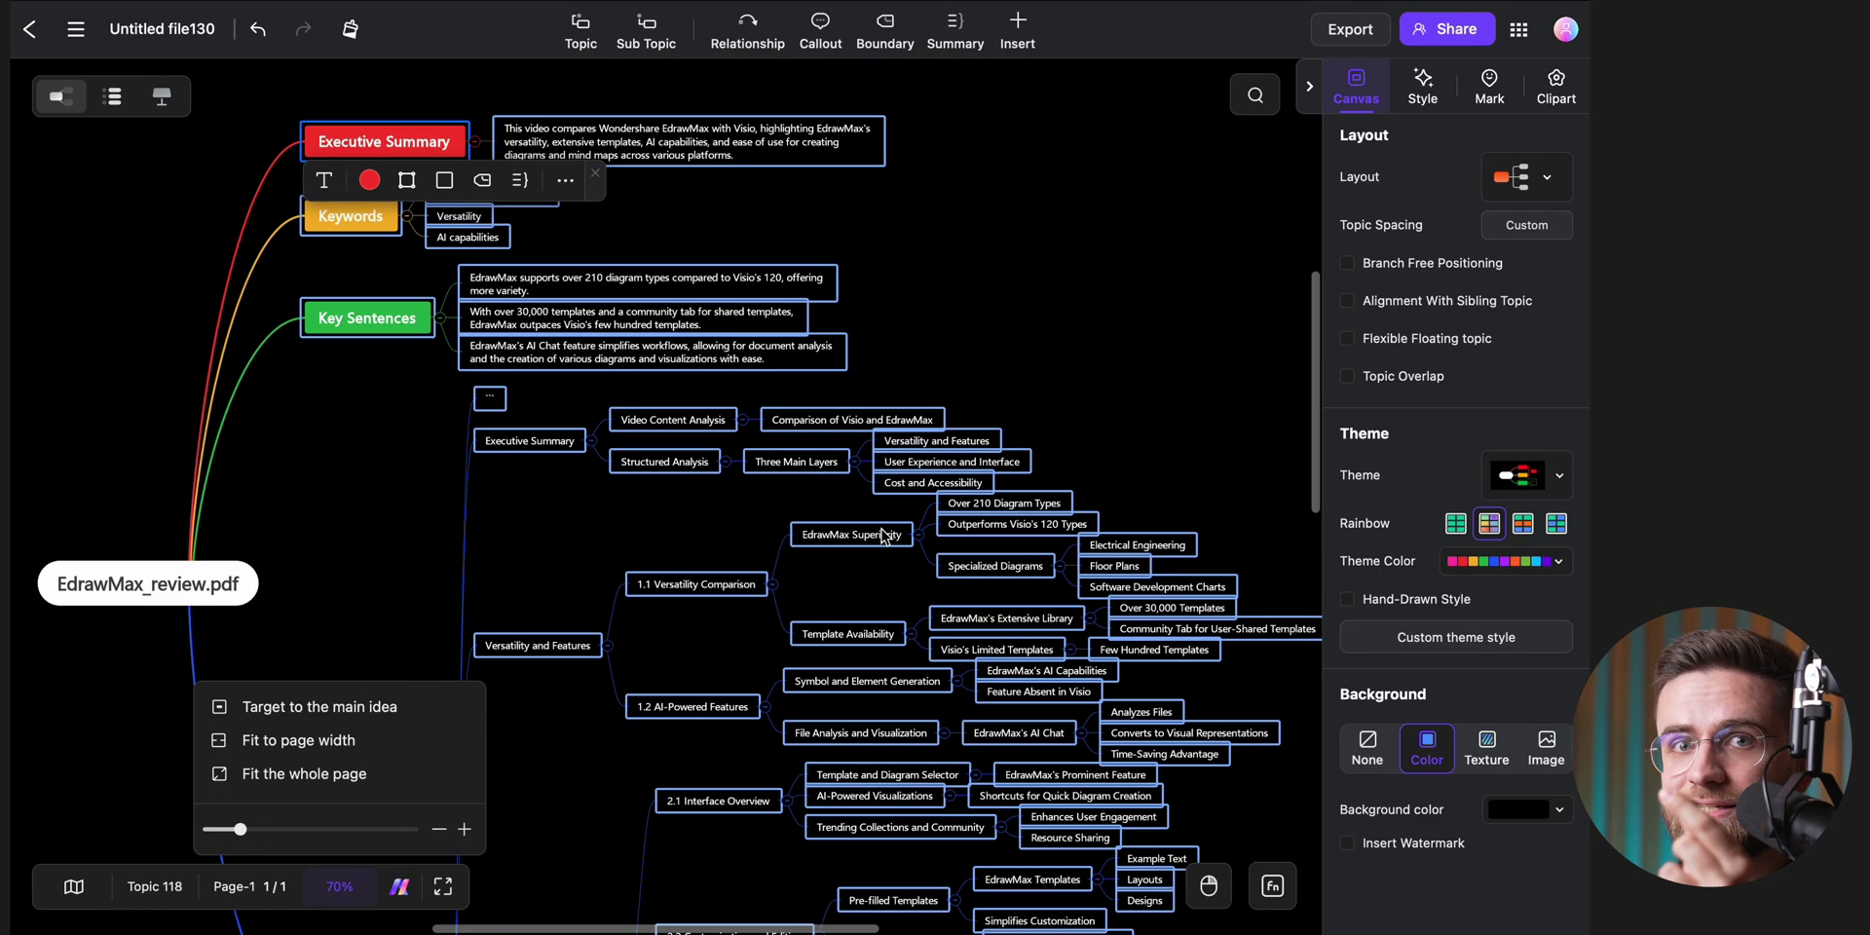
left_click(821, 605)
scroll(821, 605, "down", 3)
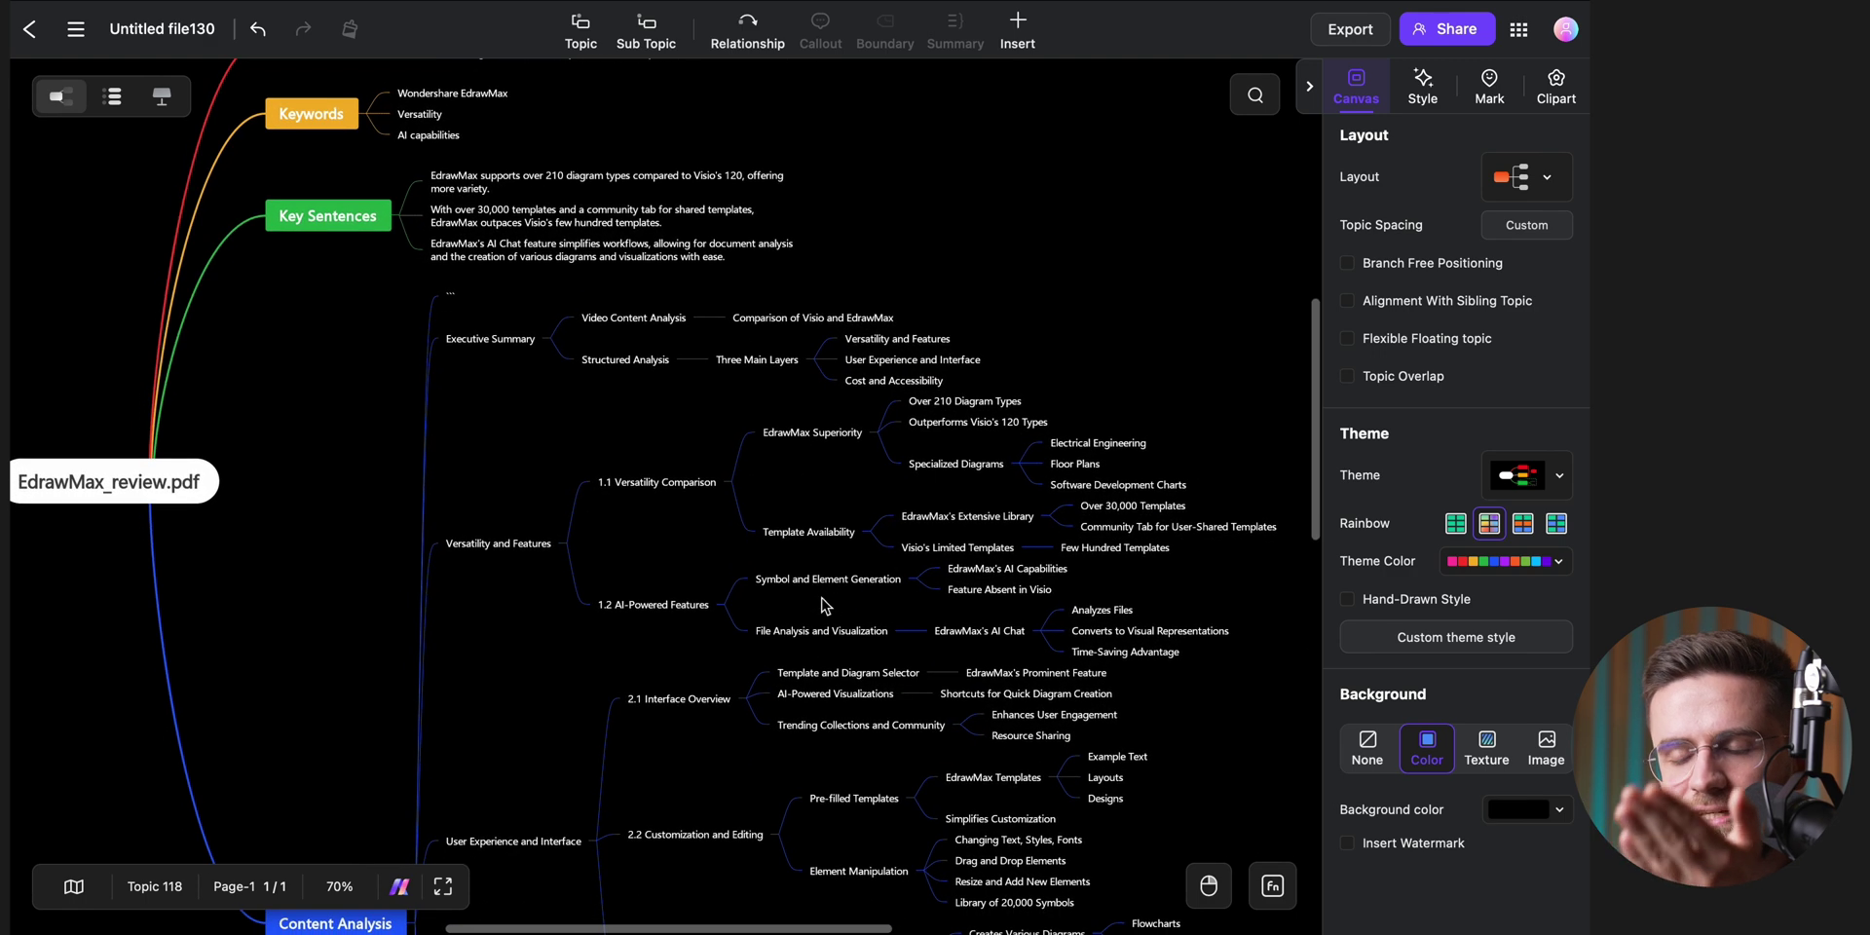
scroll(822, 605, "down", 5)
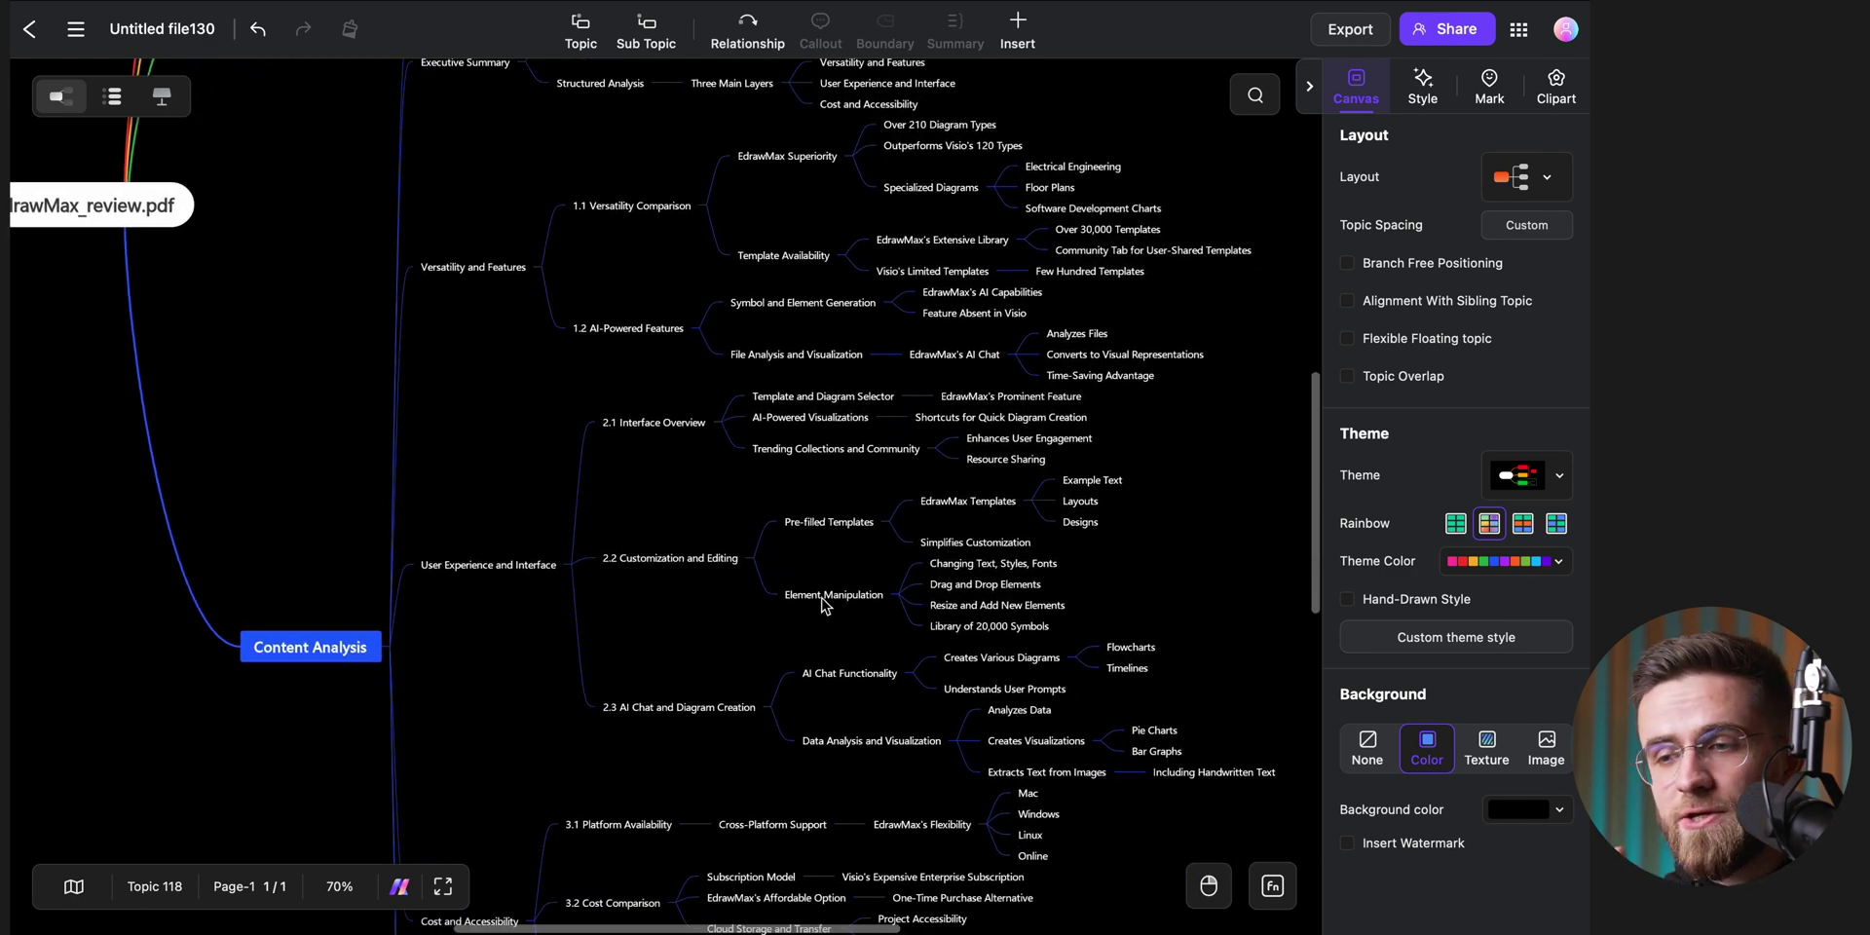
scroll(821, 605, "down", 6)
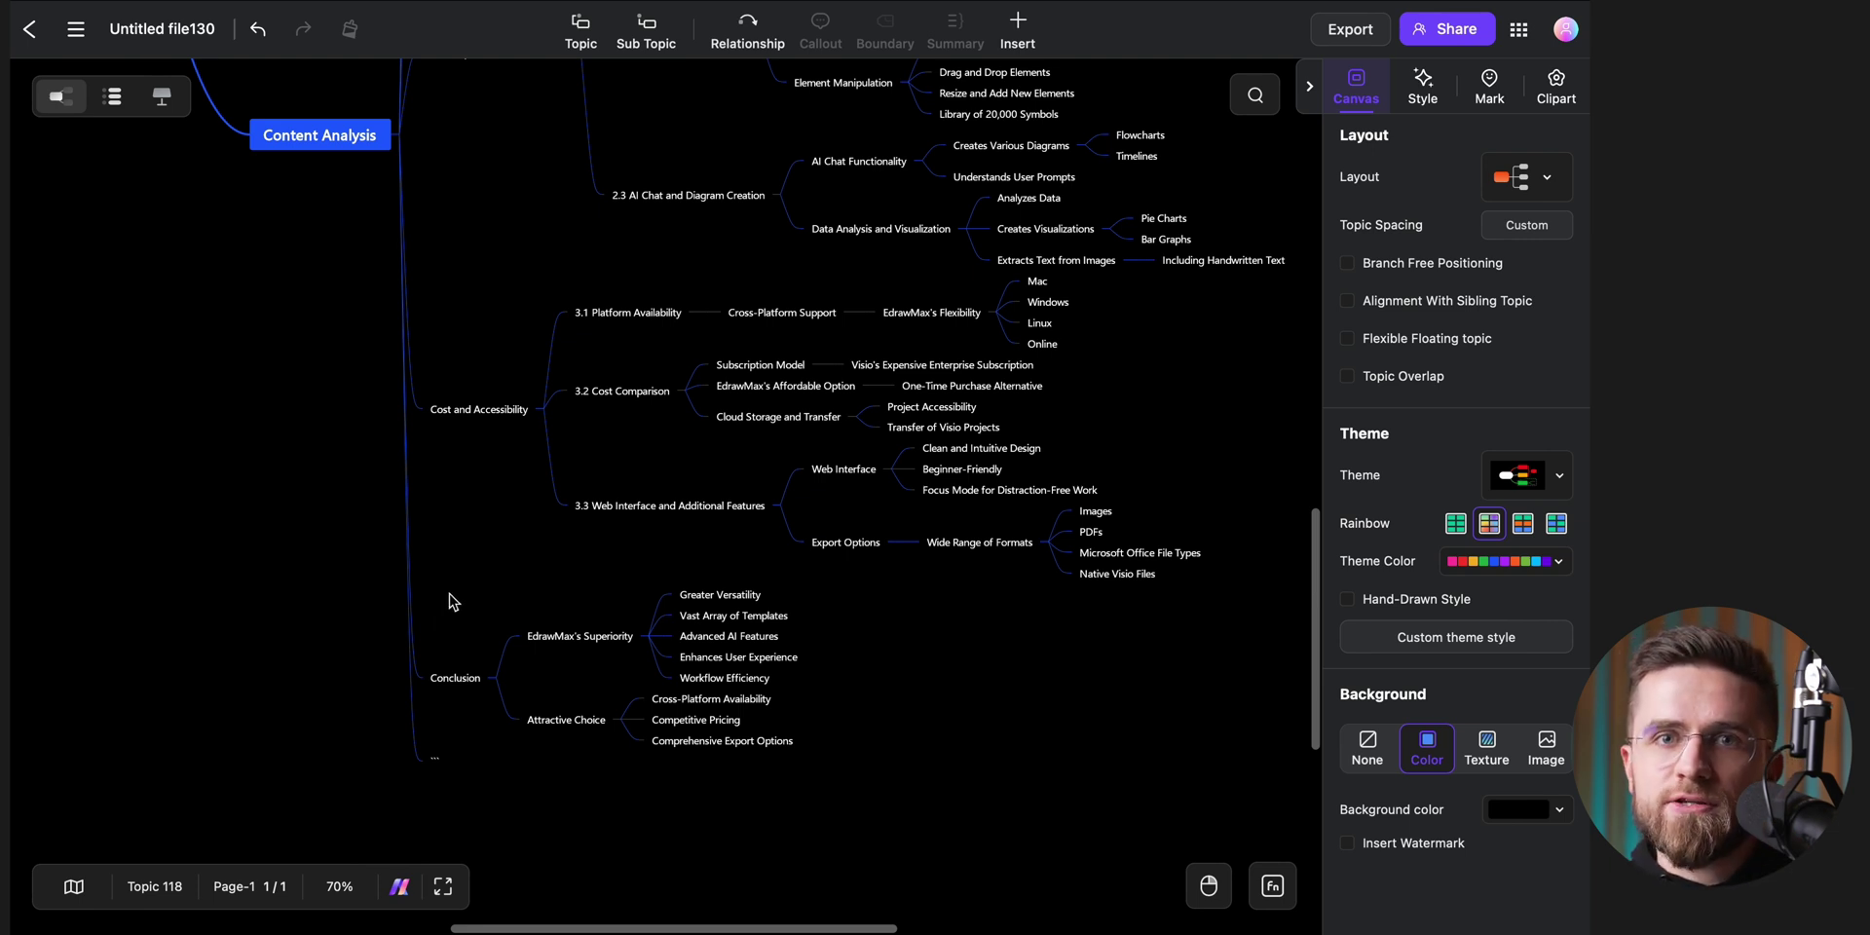
scroll(451, 601, "down", 2)
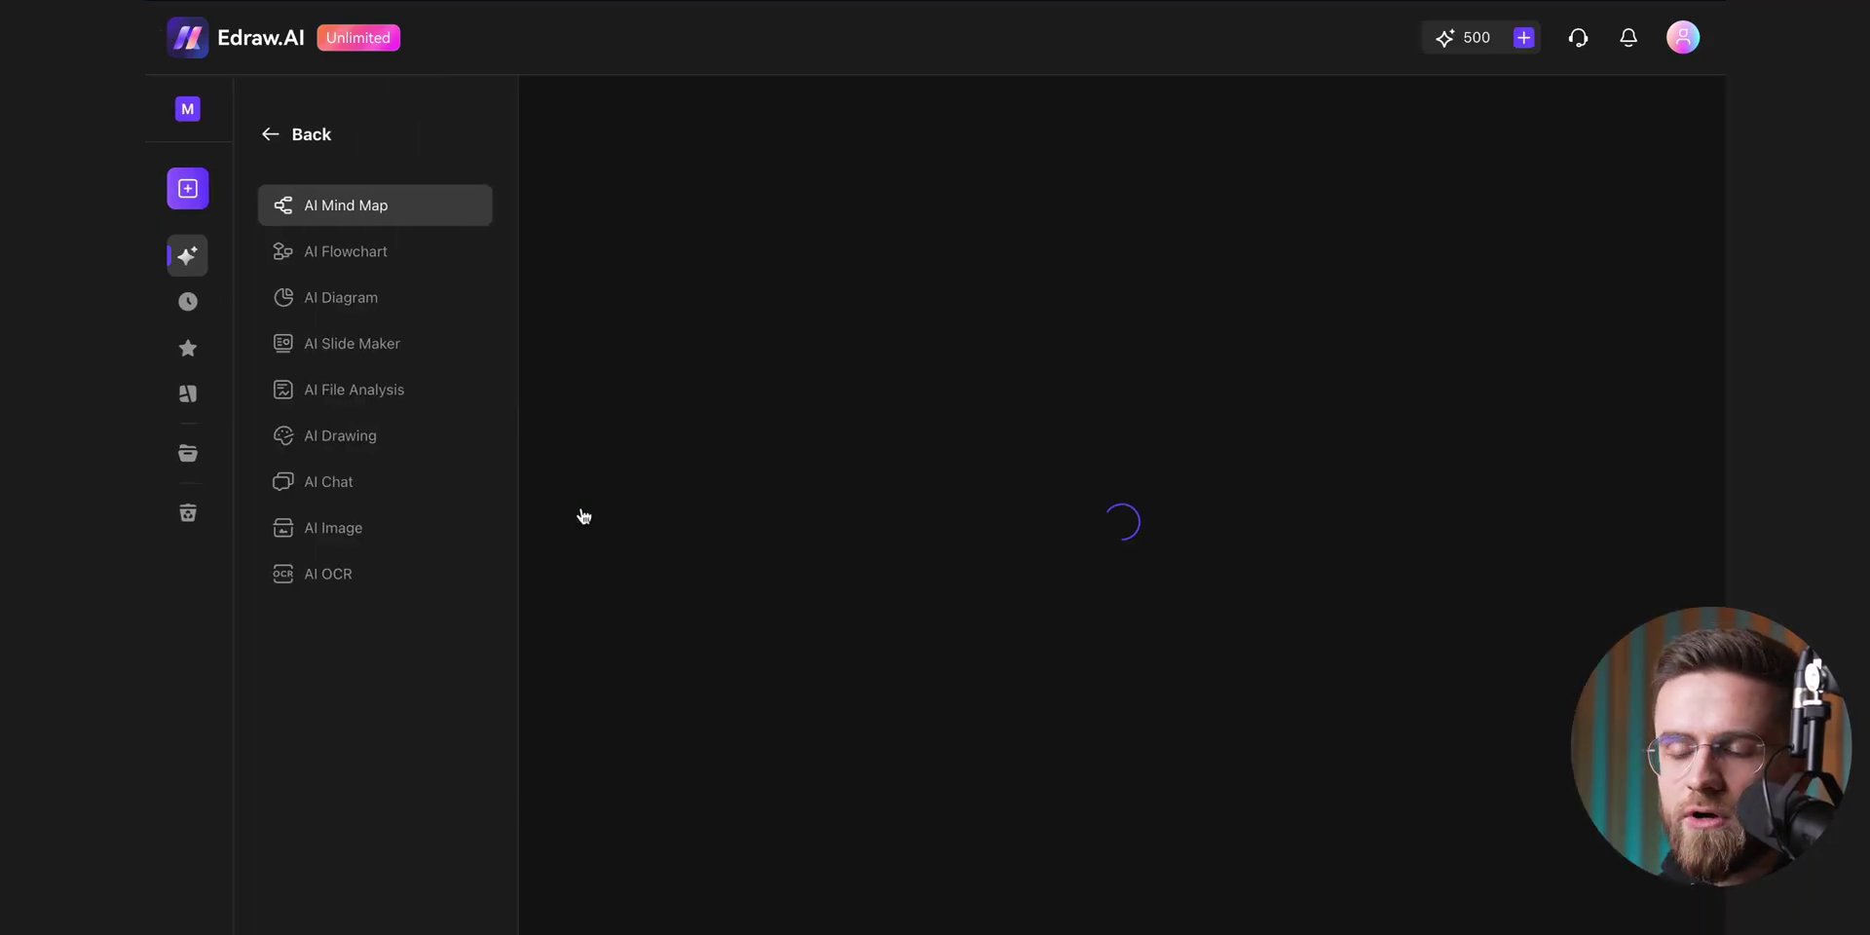
Step: Open AI Drawing and switch to the universal drawing model
left_click(404, 437)
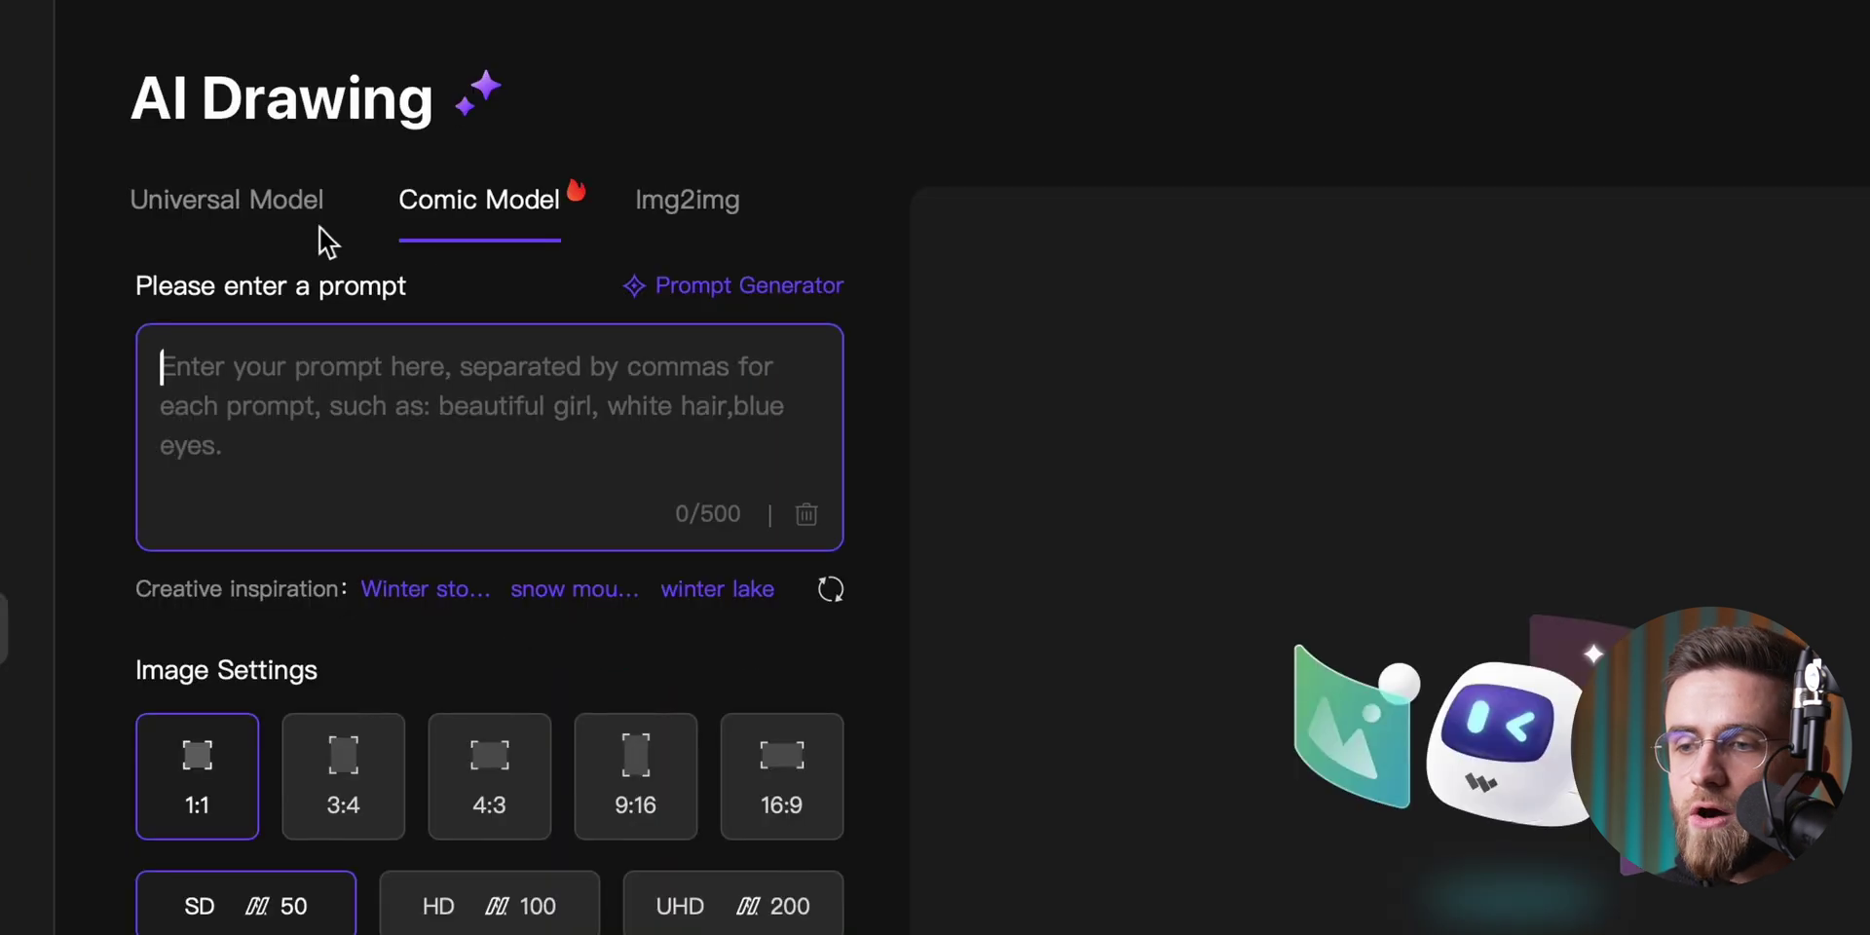
left_click(462, 201)
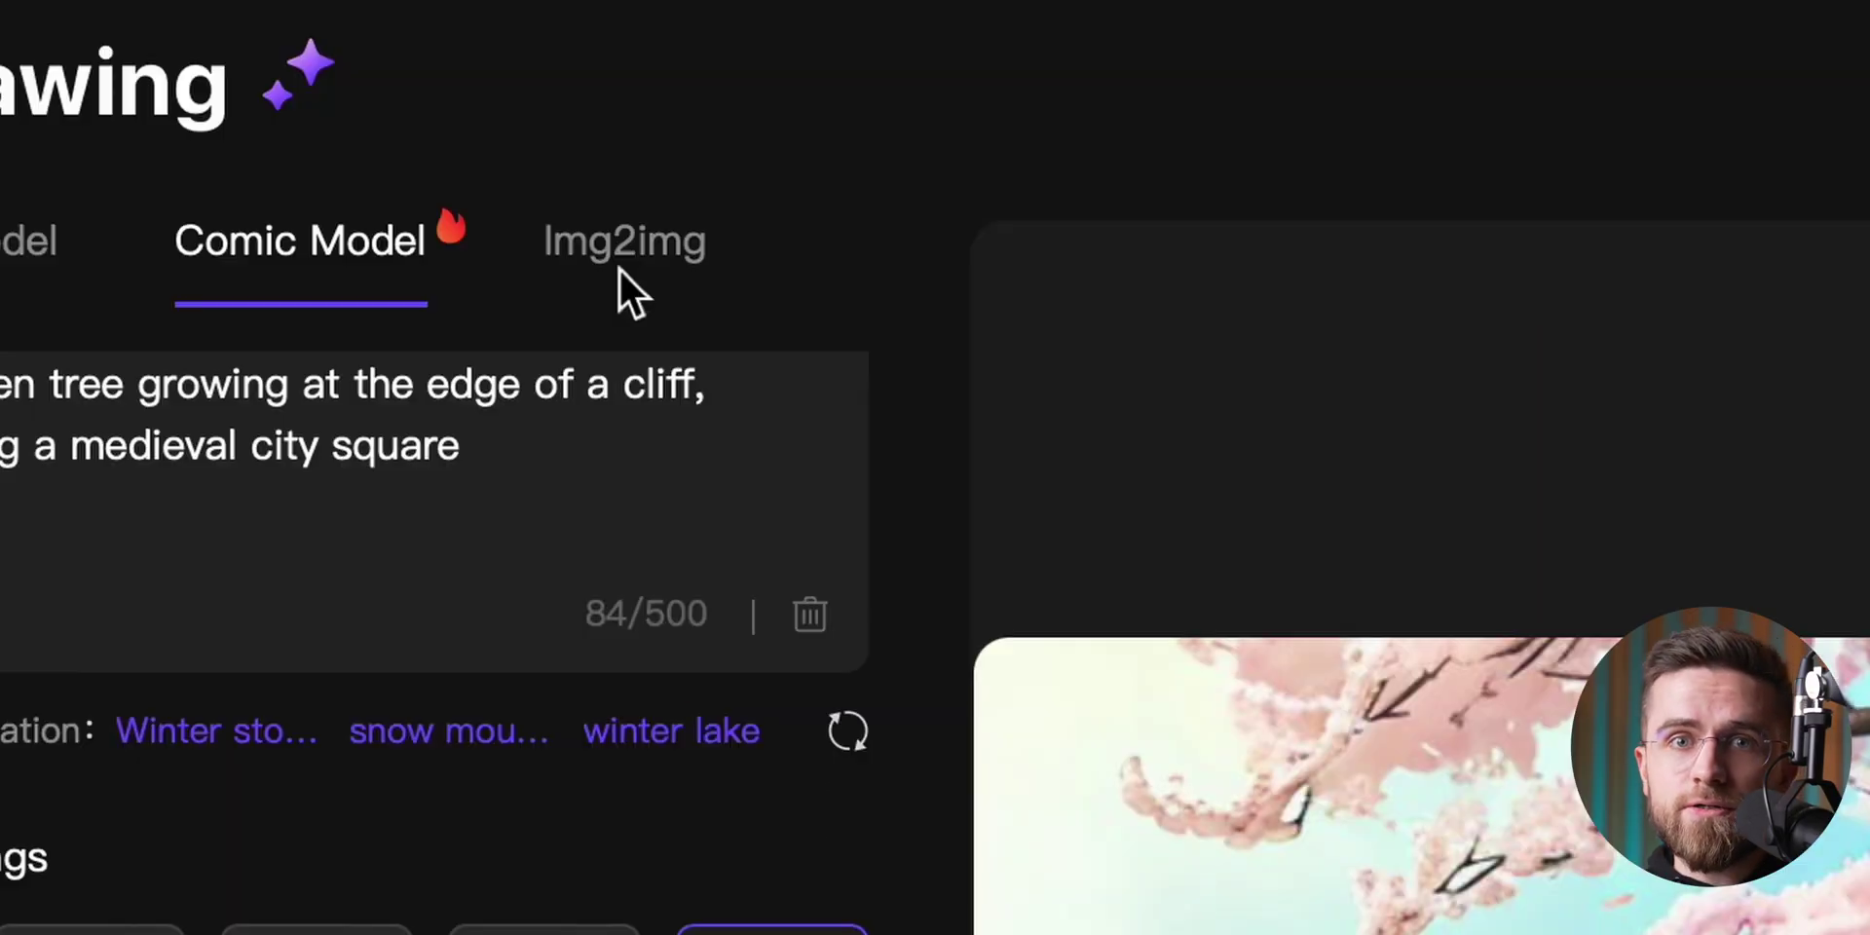
Step: Upload the turtle photo images.jpeg as the Img2img source
left_click(737, 201)
left_click(627, 331)
left_click(616, 578)
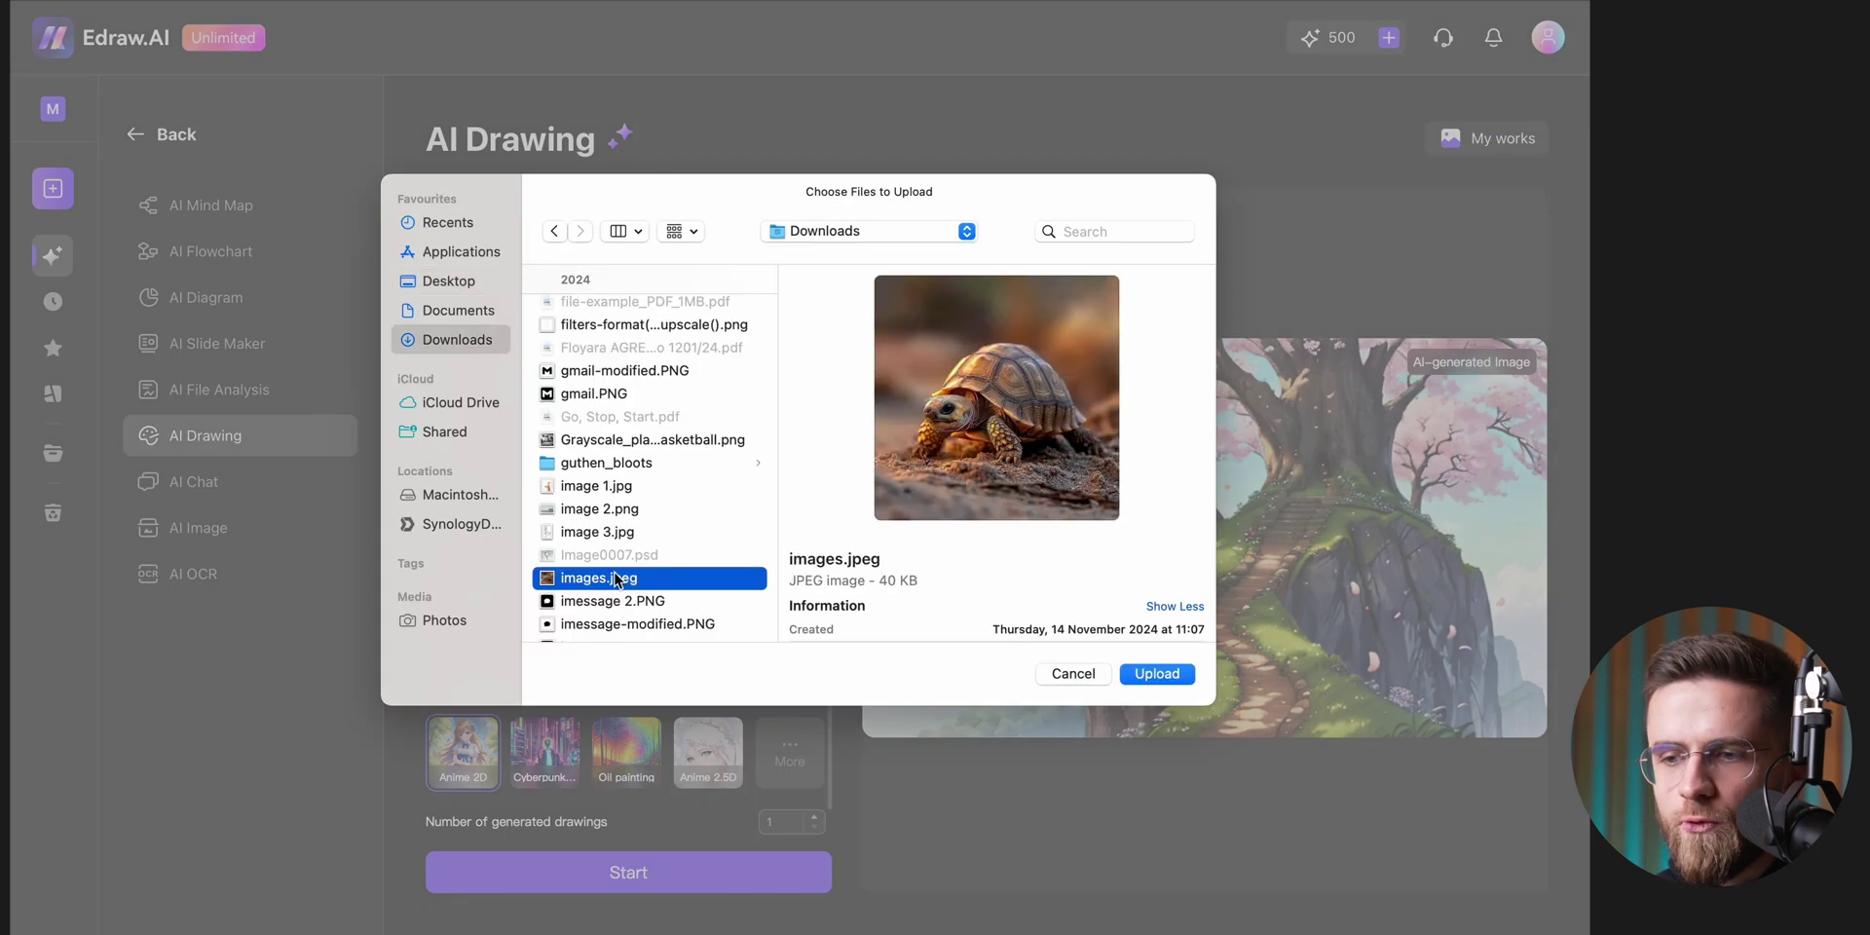
left_click(1155, 674)
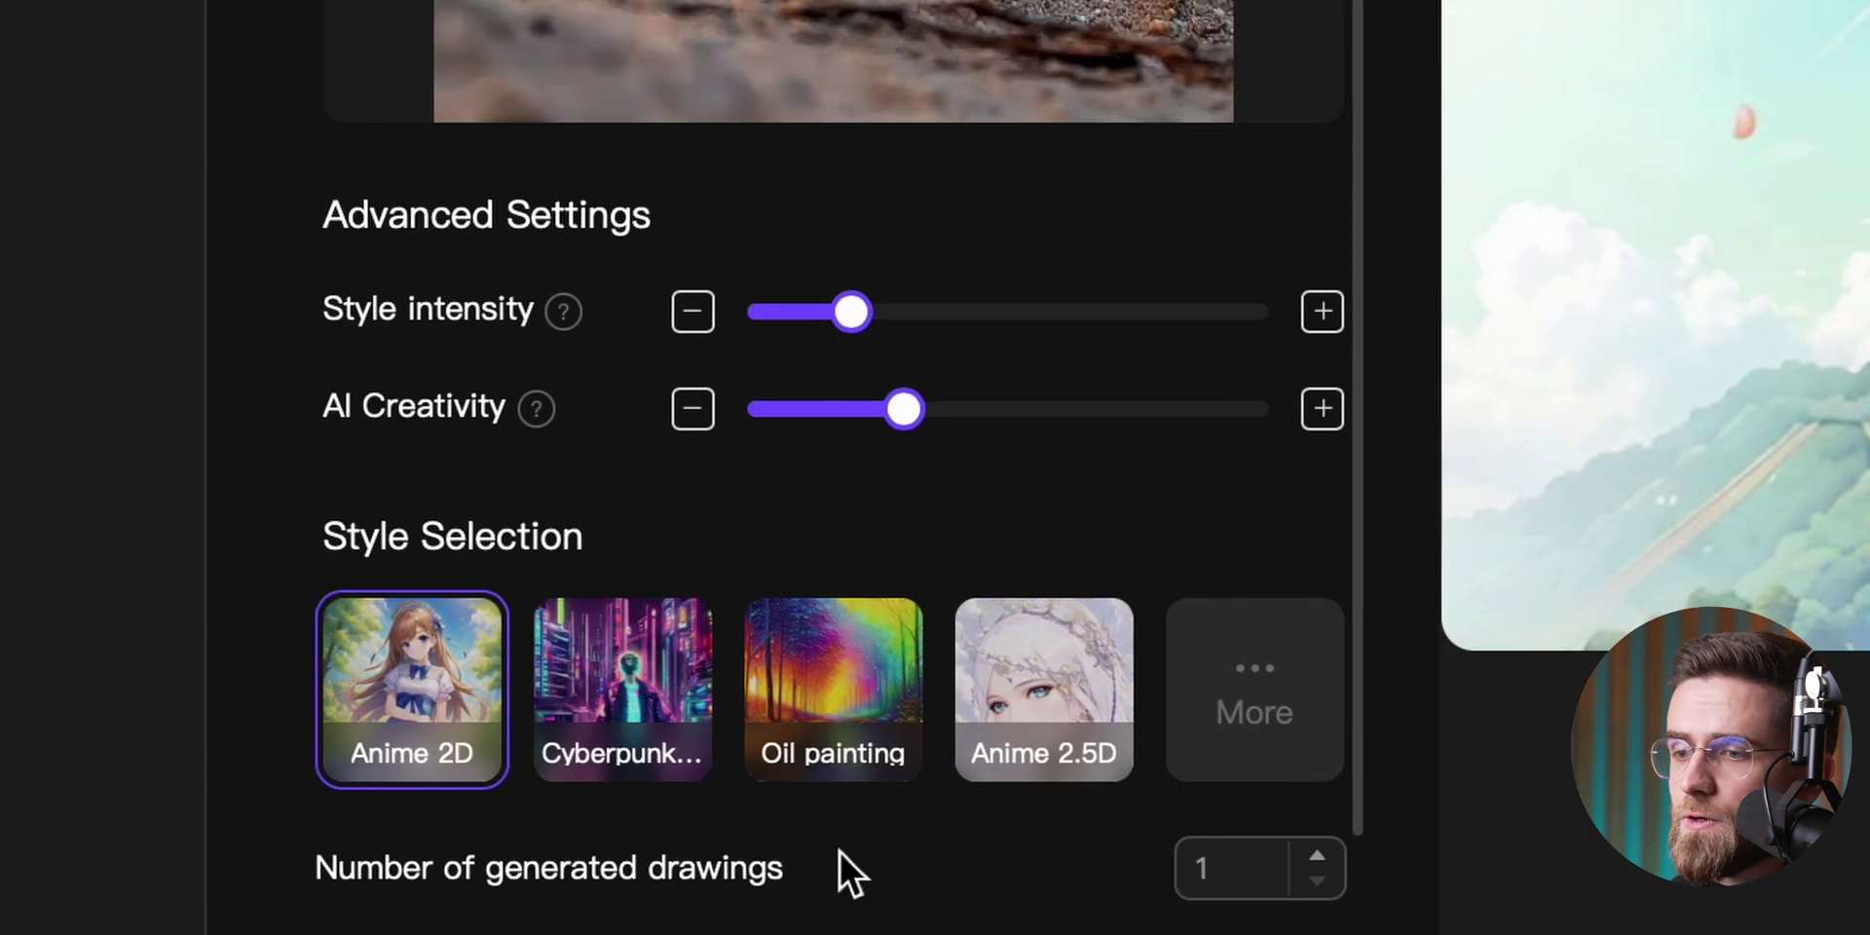
Step: Set AI creativity to 0.8 and style intensity to 16, then generate the restyled image
mouse_move(935, 419)
left_click_drag(843, 421, 1111, 420)
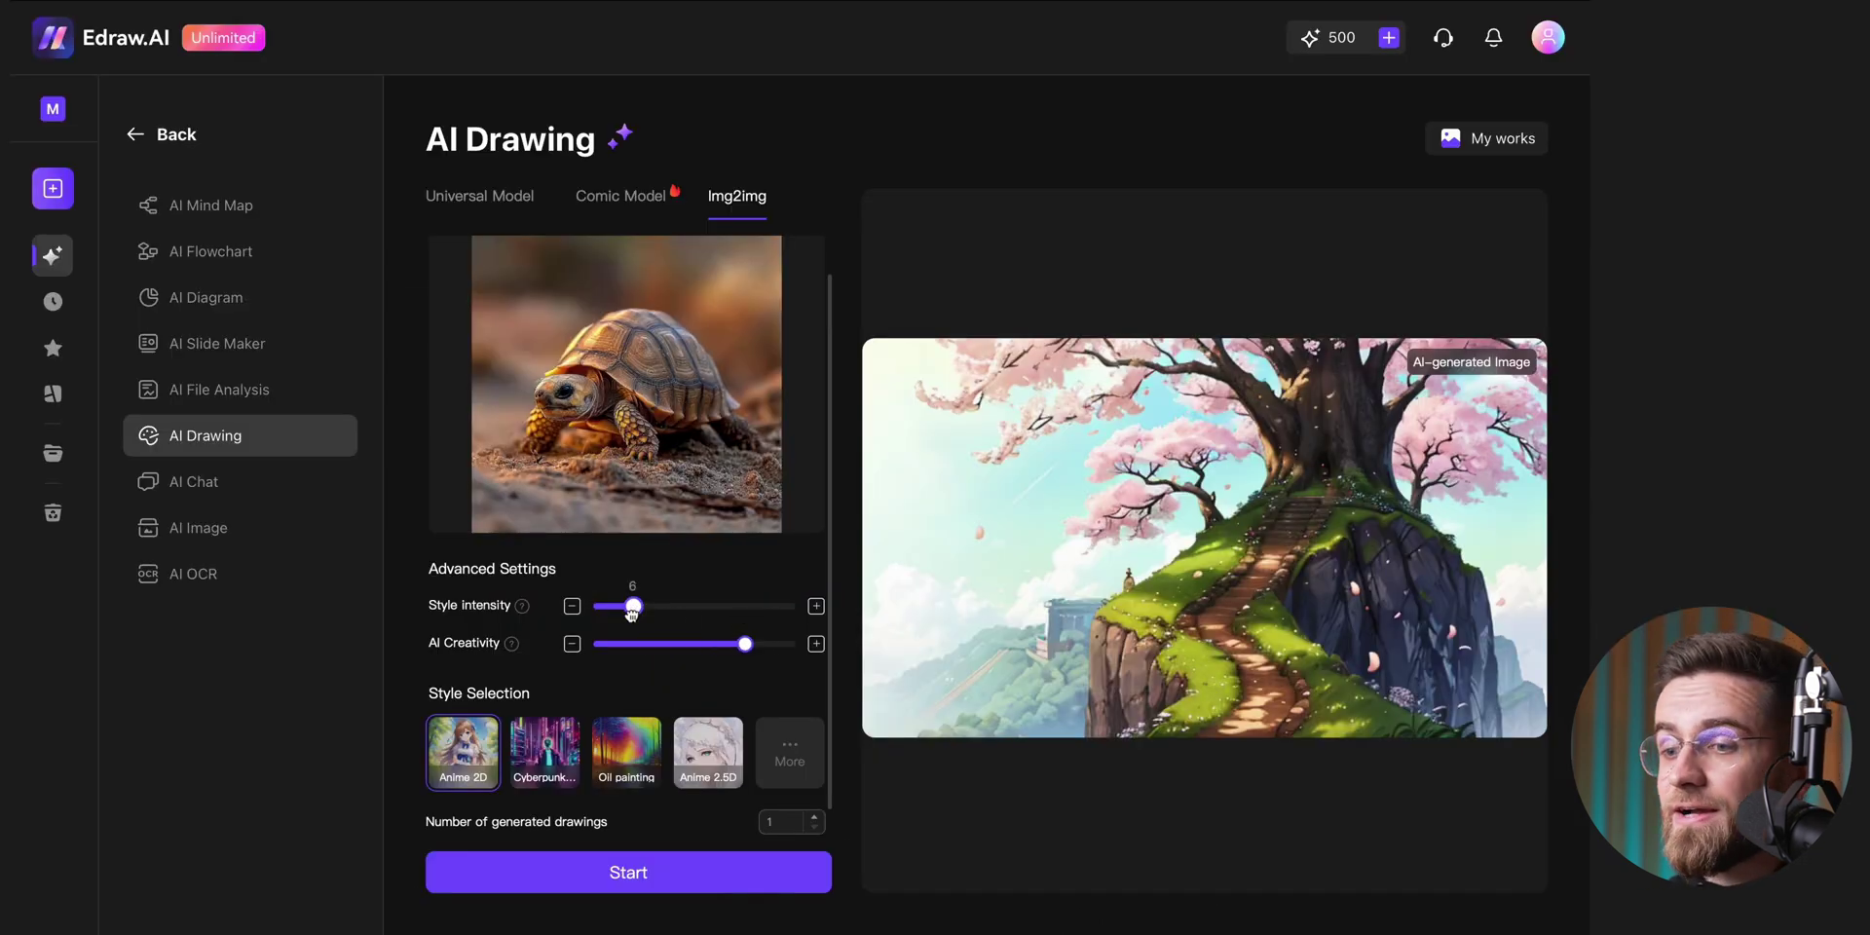
left_click_drag(695, 627, 702, 627)
left_click(676, 882)
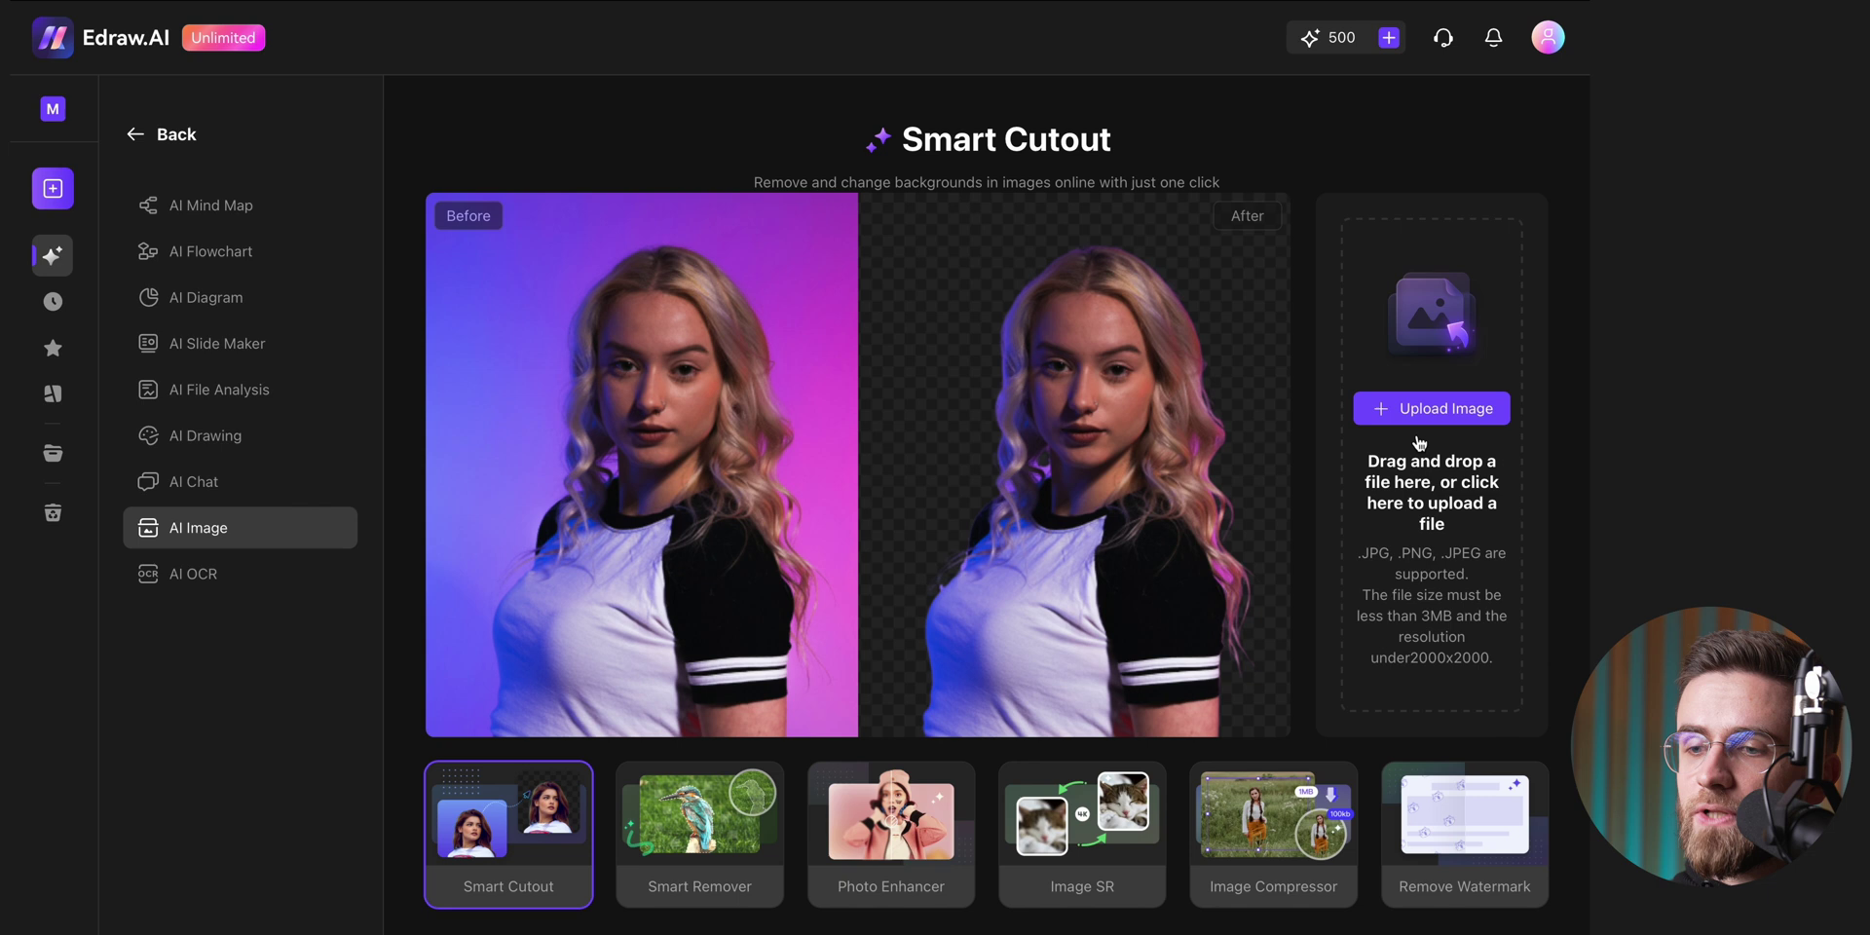
Step: Cut out the background of Parrot-Care-900x900.jpg and compare the before/after result
left_click(1432, 408)
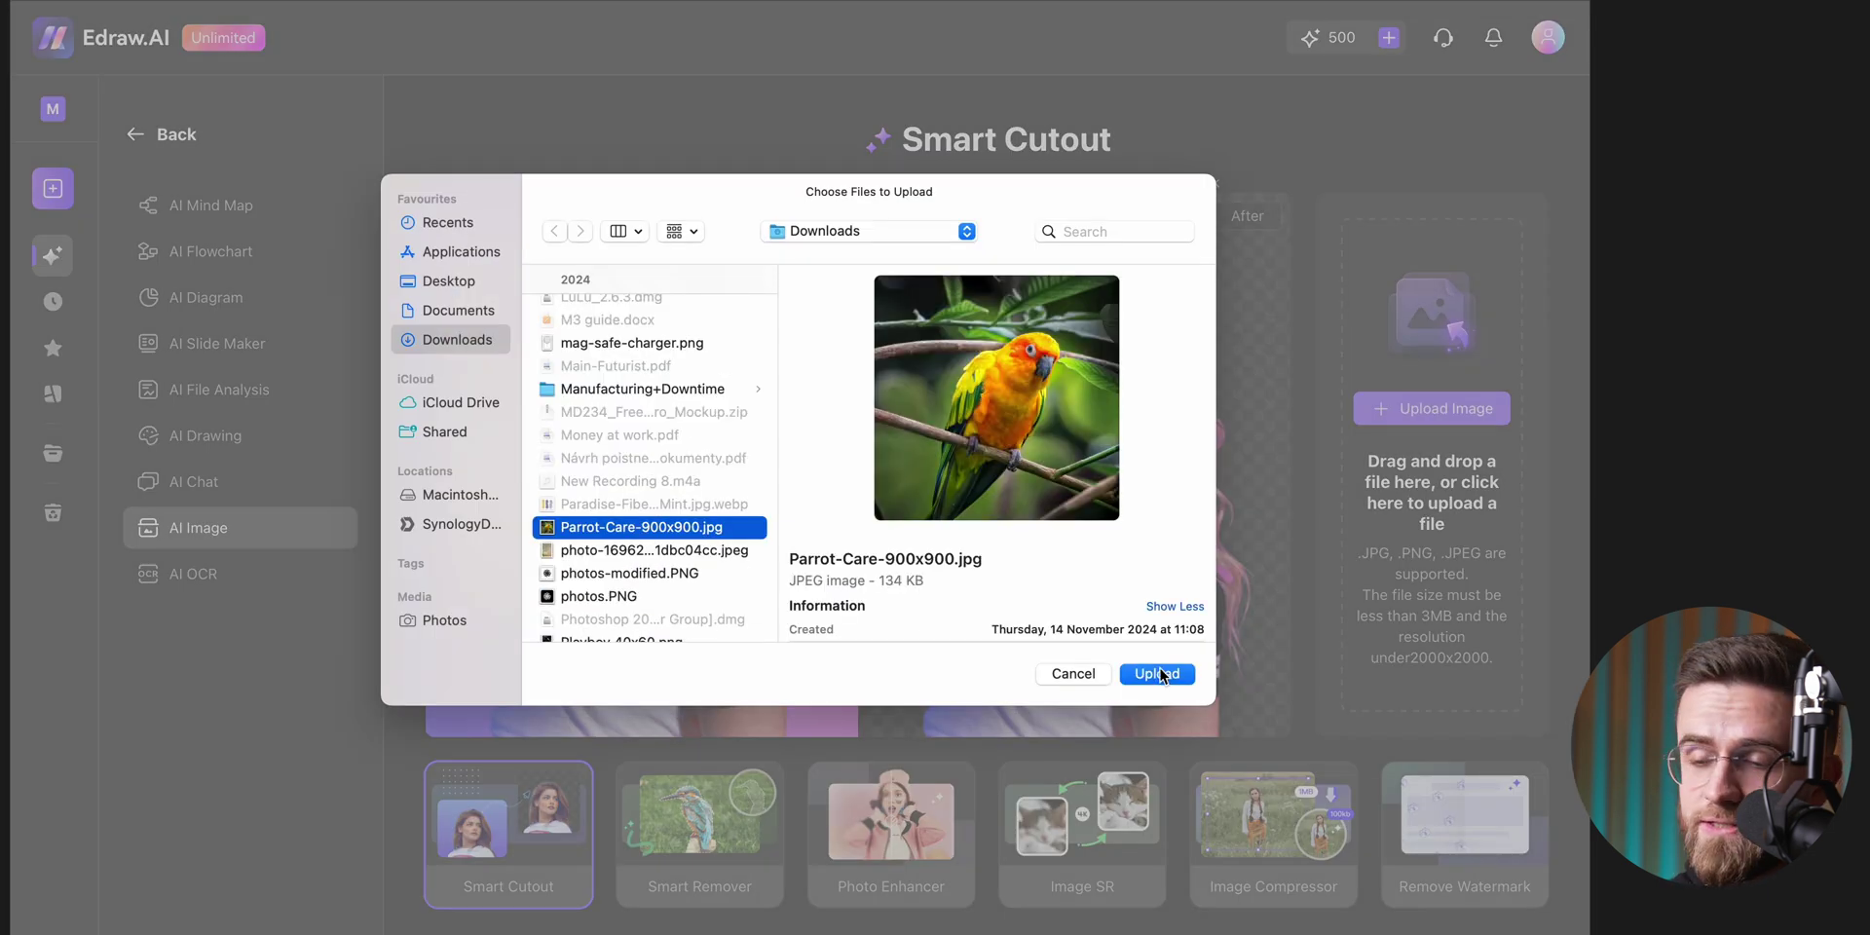
left_click(1160, 672)
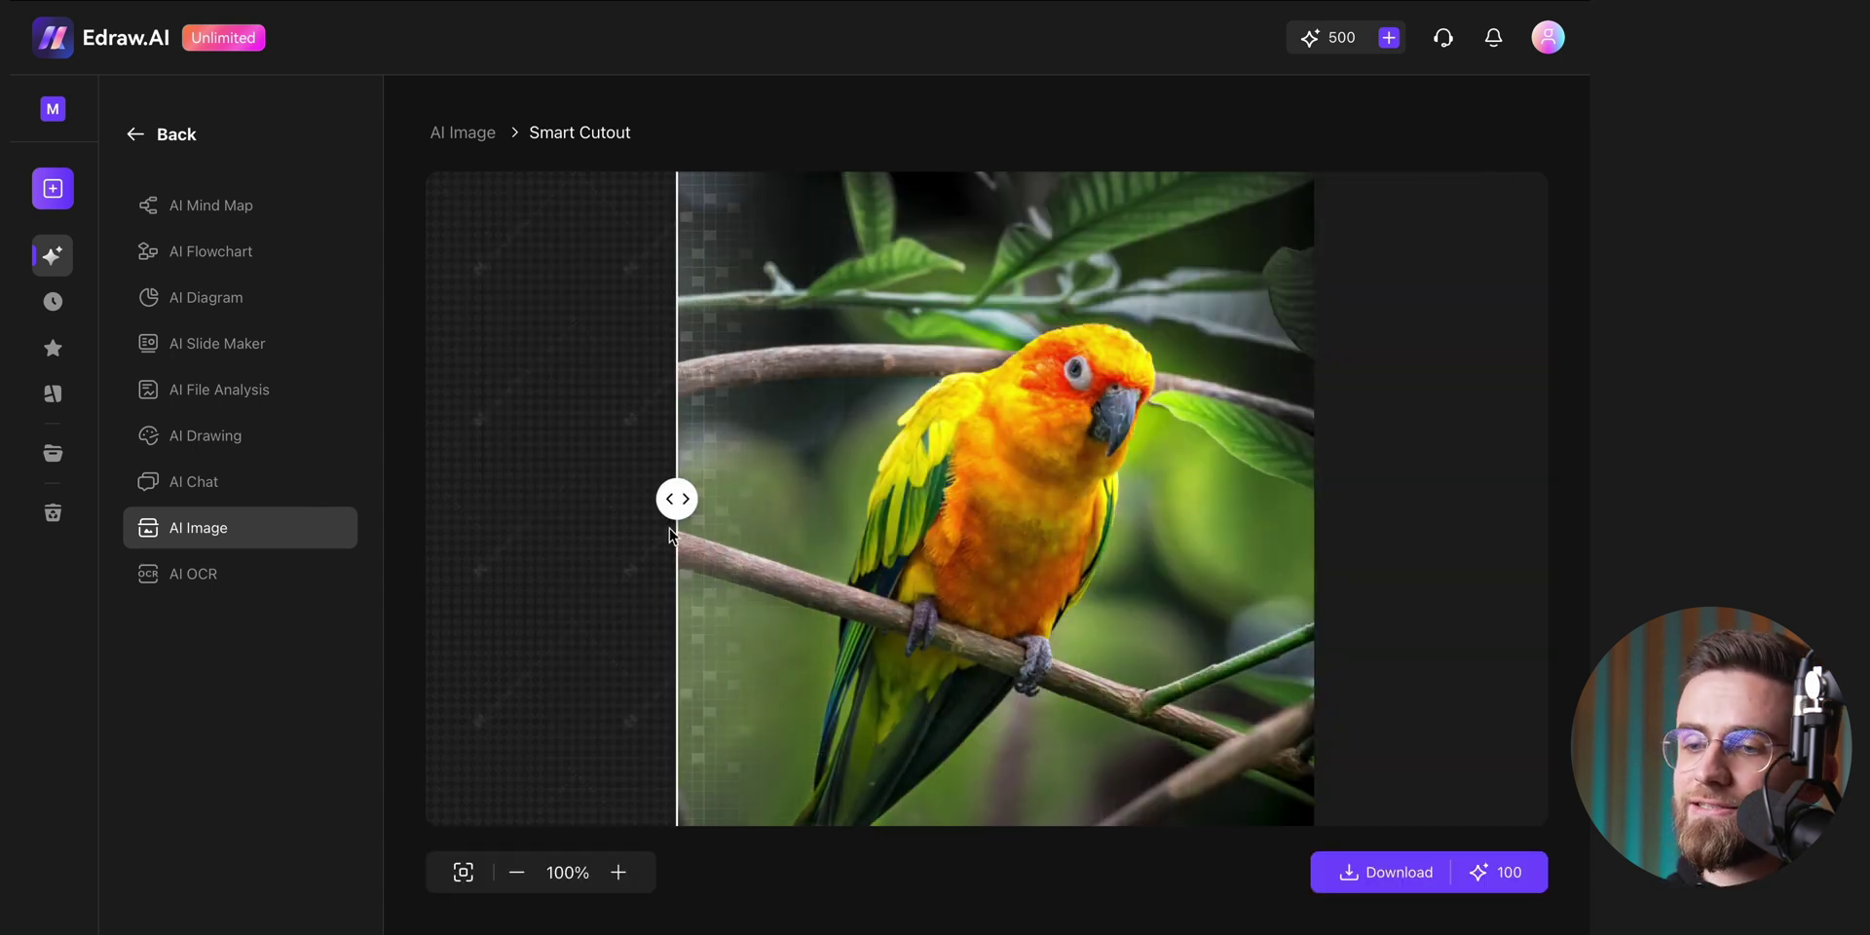
left_click_drag(671, 534, 774, 647)
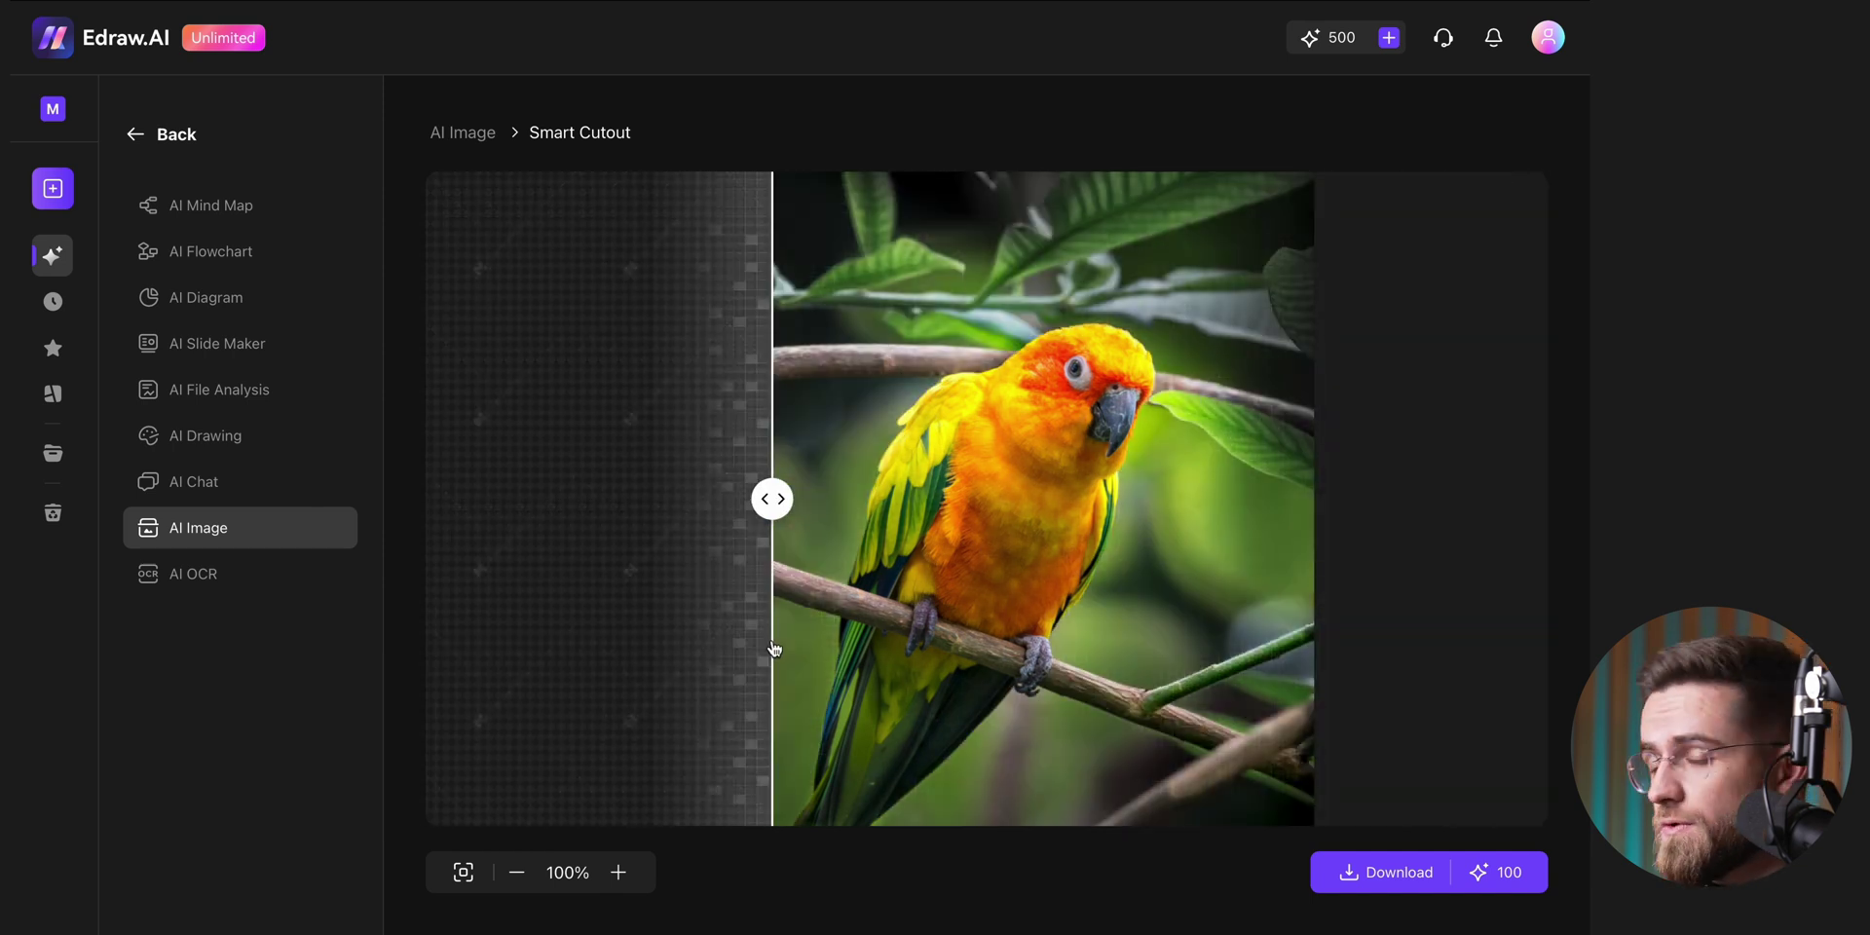
Step: Upload image 4.png from the Desktop to AI OCR and extract its text
left_click(348, 576)
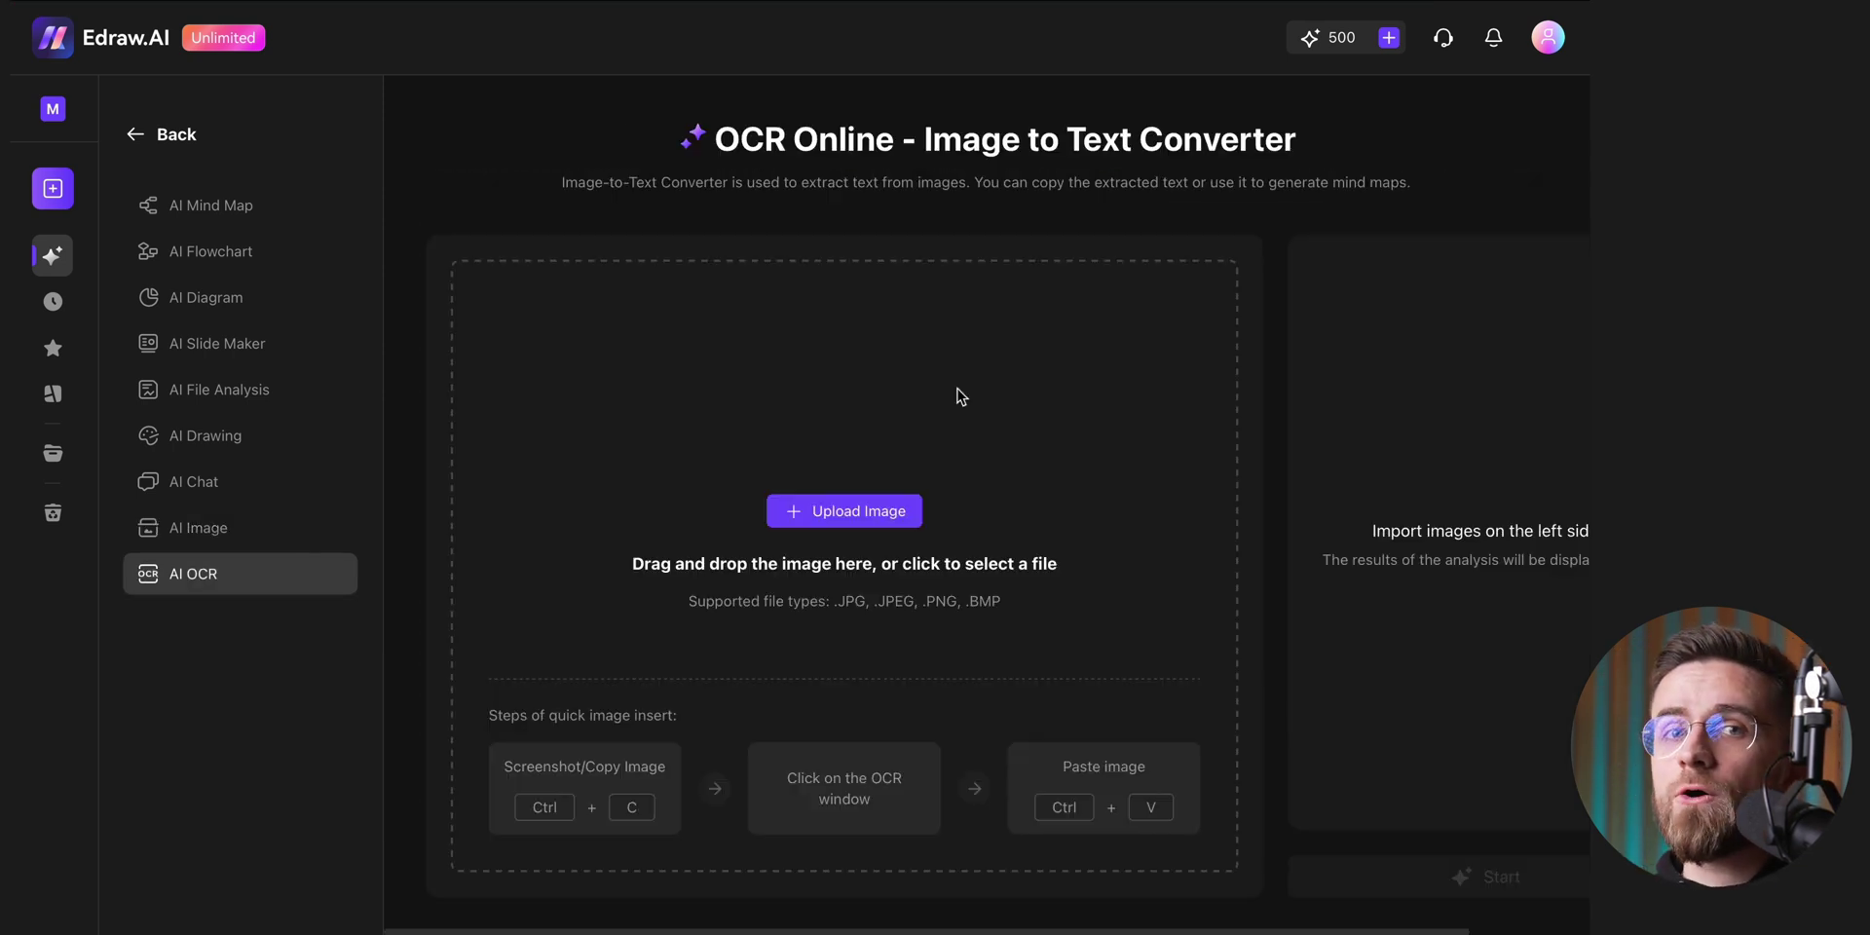
left_click(844, 511)
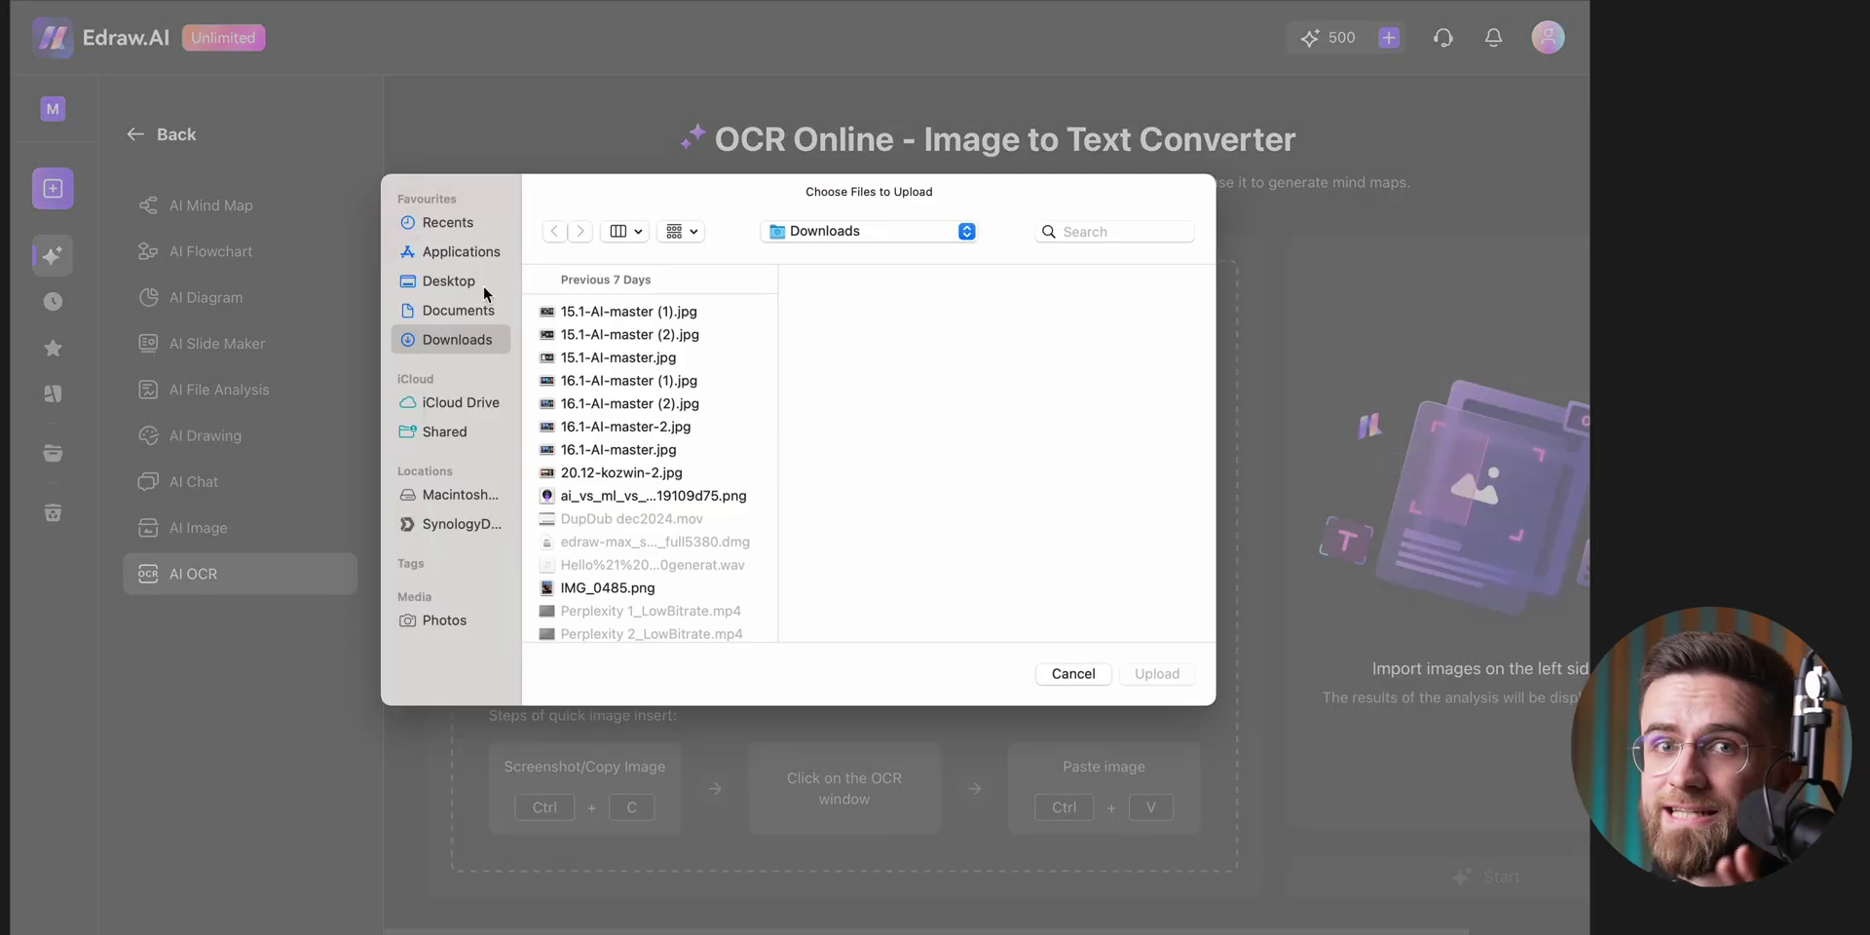
left_click(450, 283)
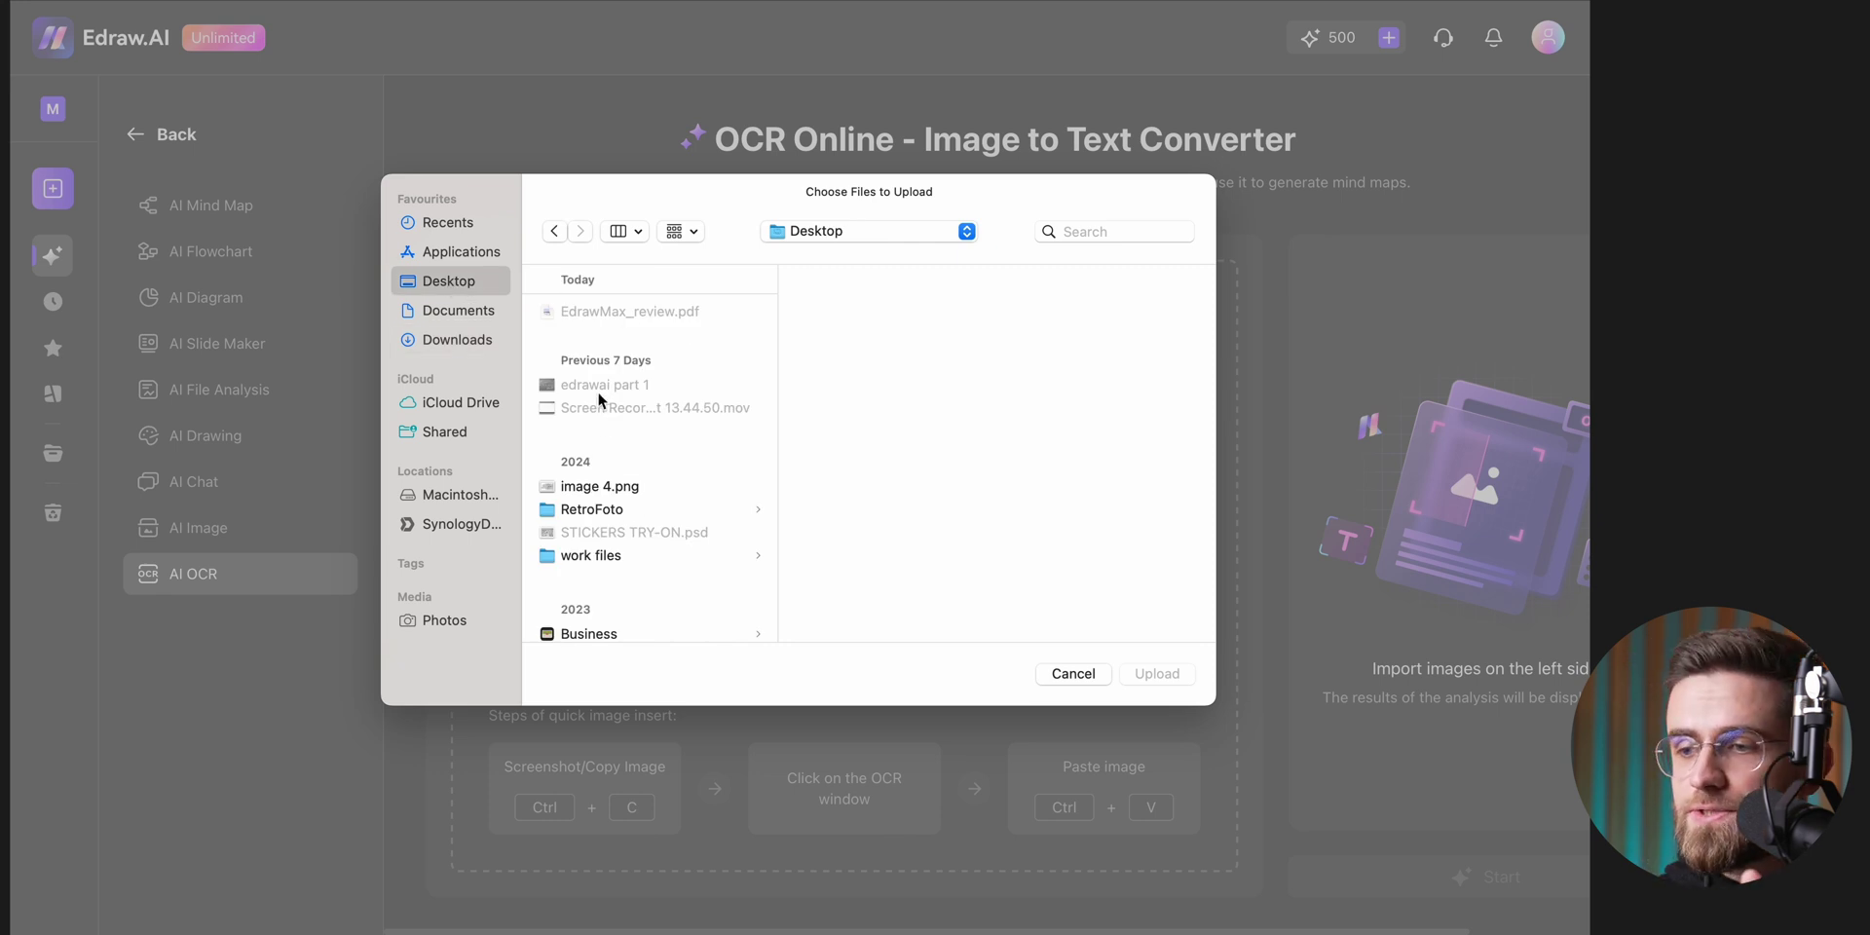
left_click(599, 486)
left_click(1160, 674)
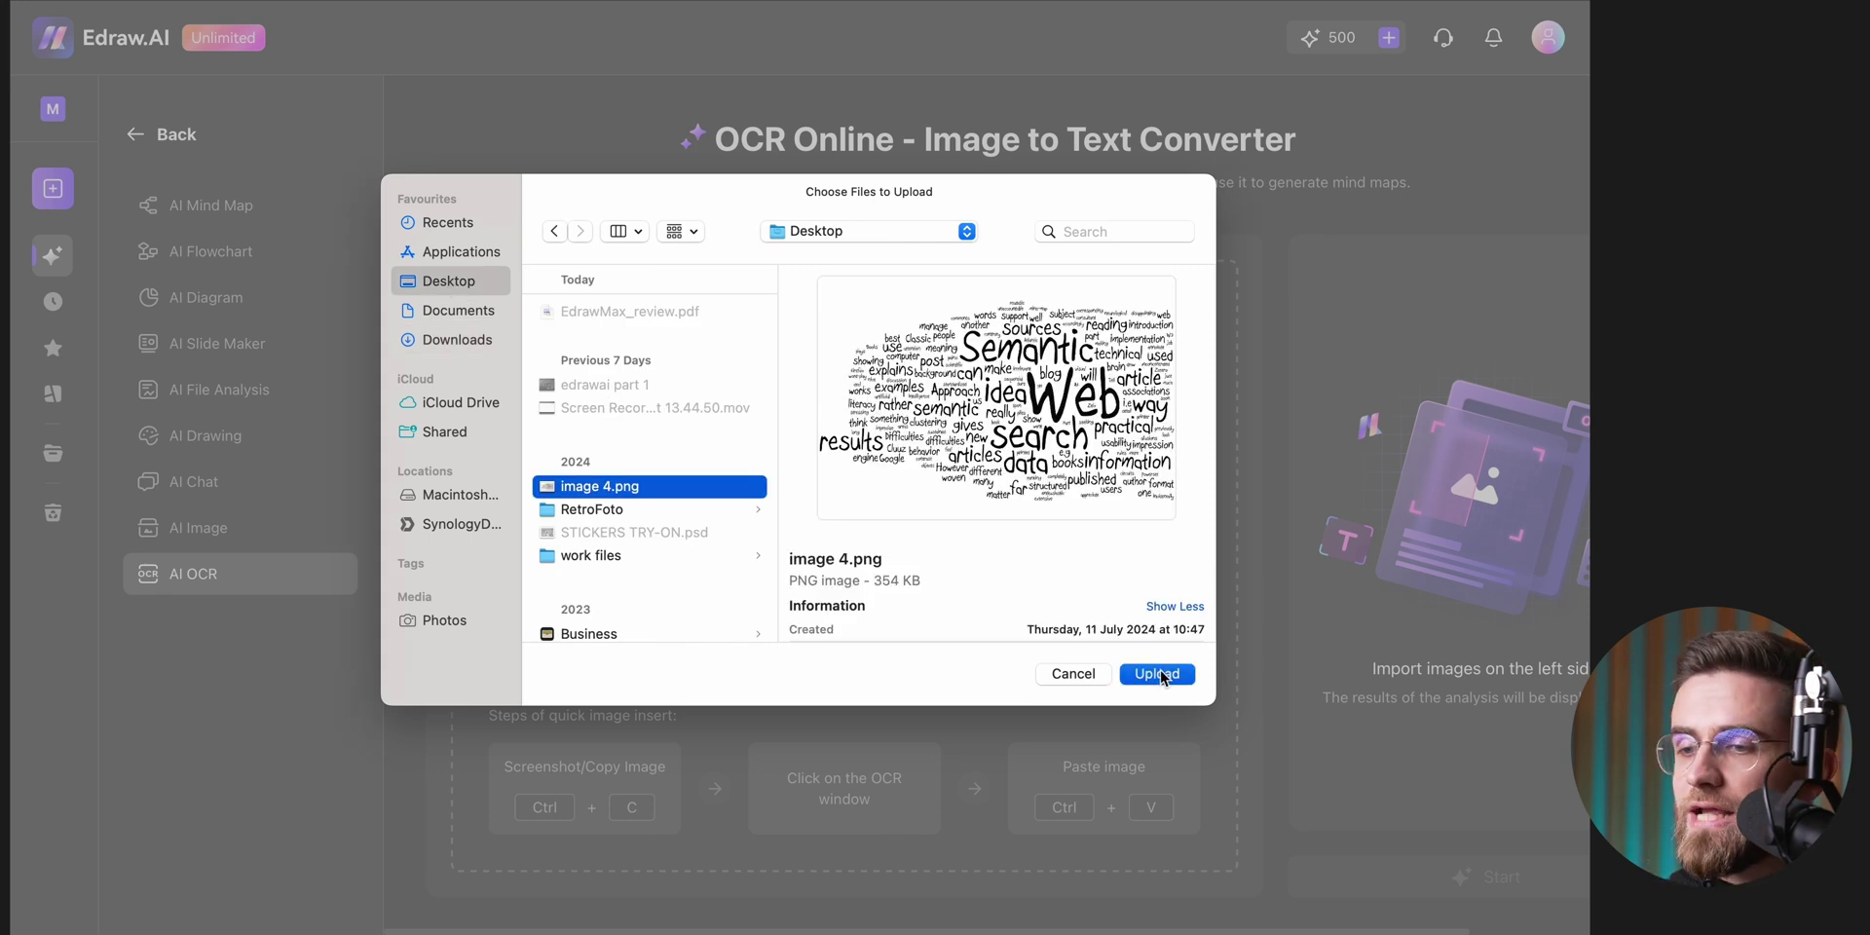
scroll(1120, 750, "right", 2)
left_click(1321, 877)
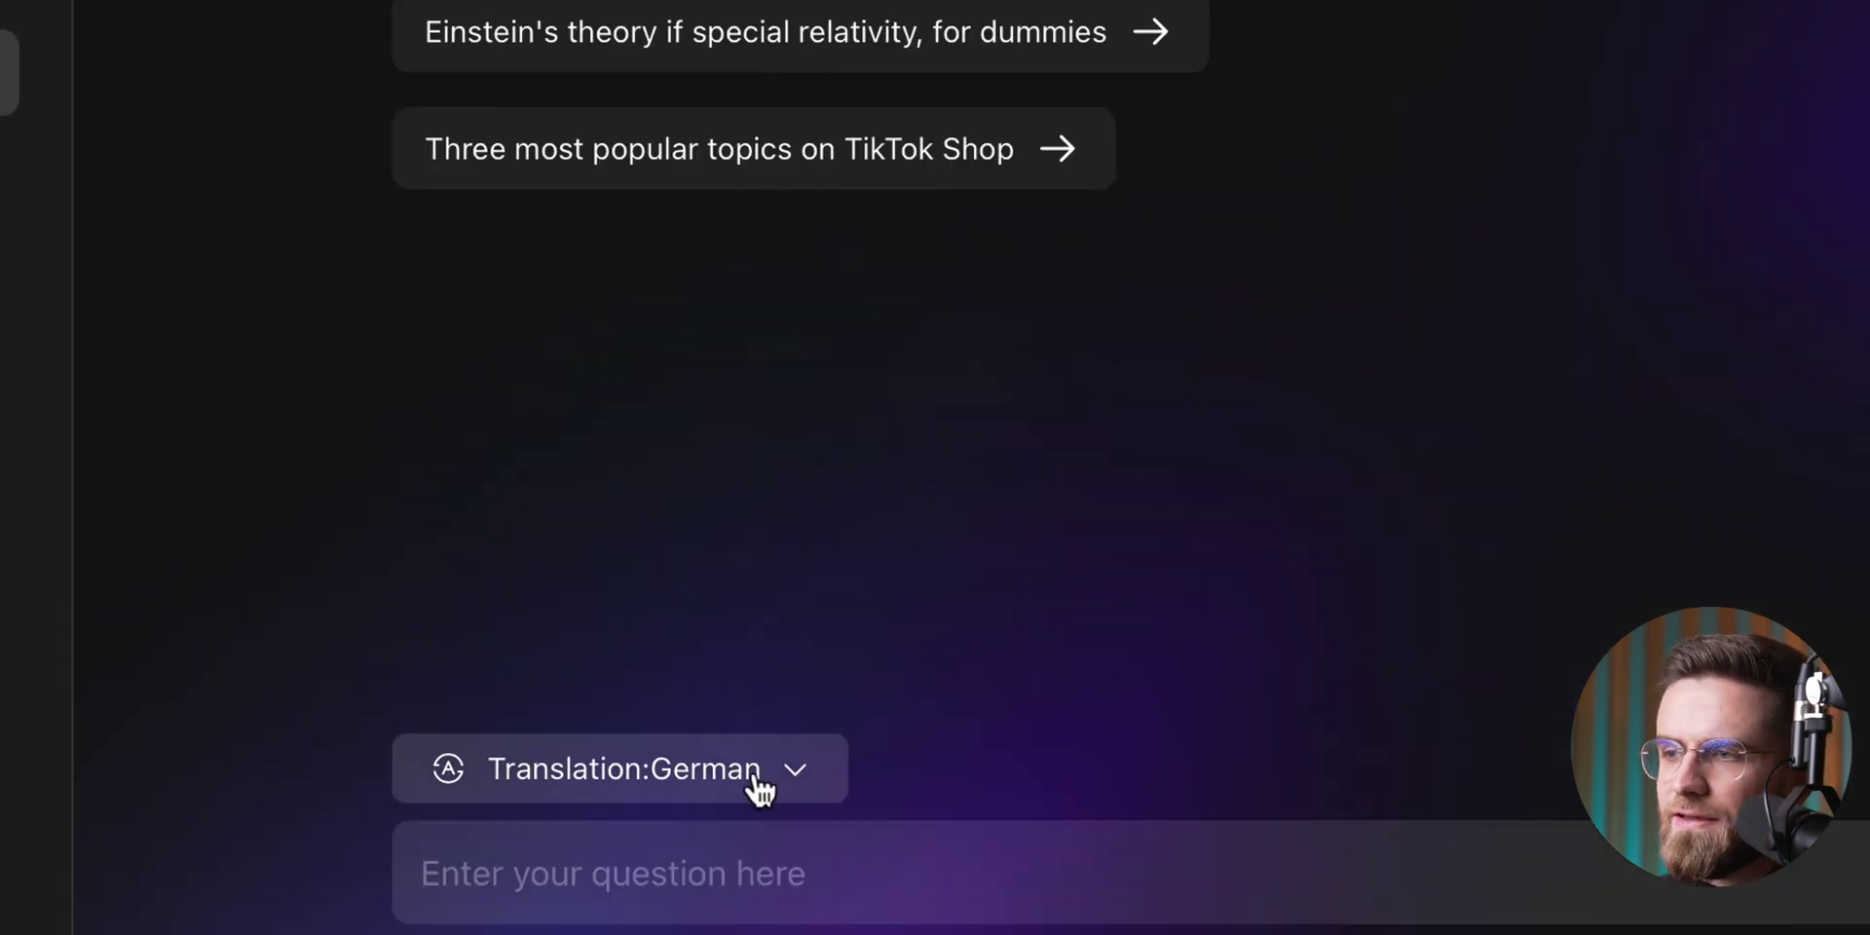
Step: Use Article Generation mode for the AI-rebellion question, try Translation to German, then return to Free Chat
left_click(697, 819)
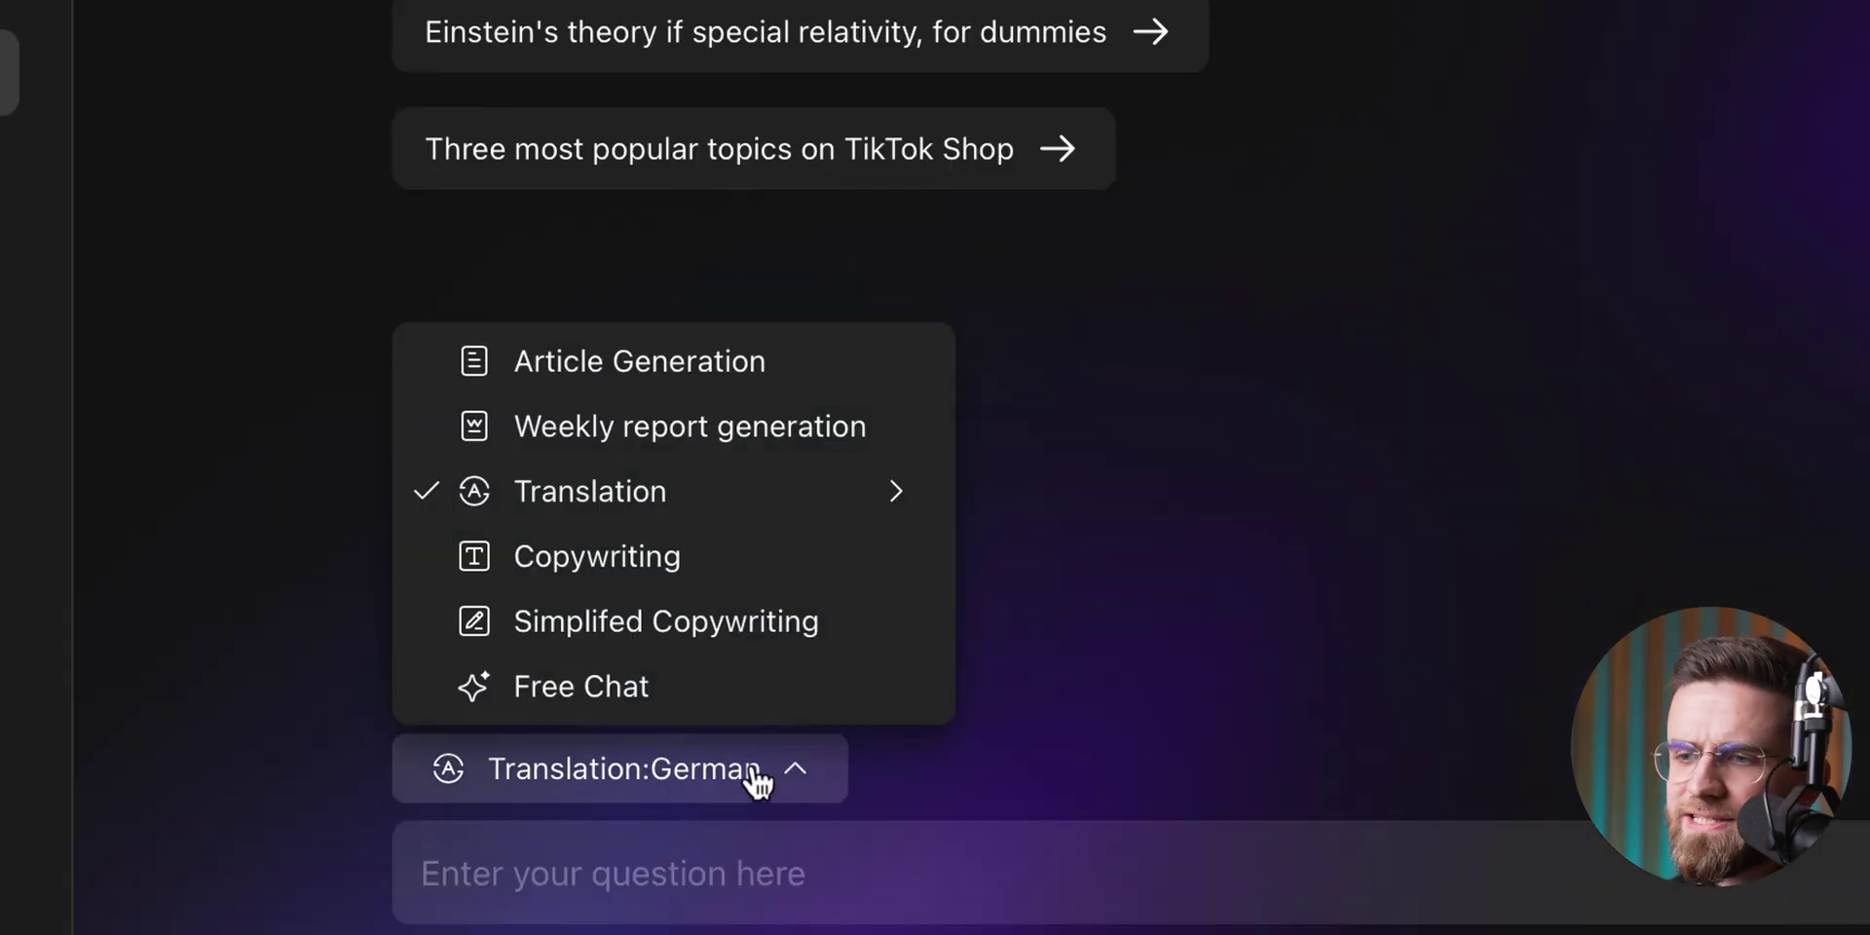
left_click(759, 390)
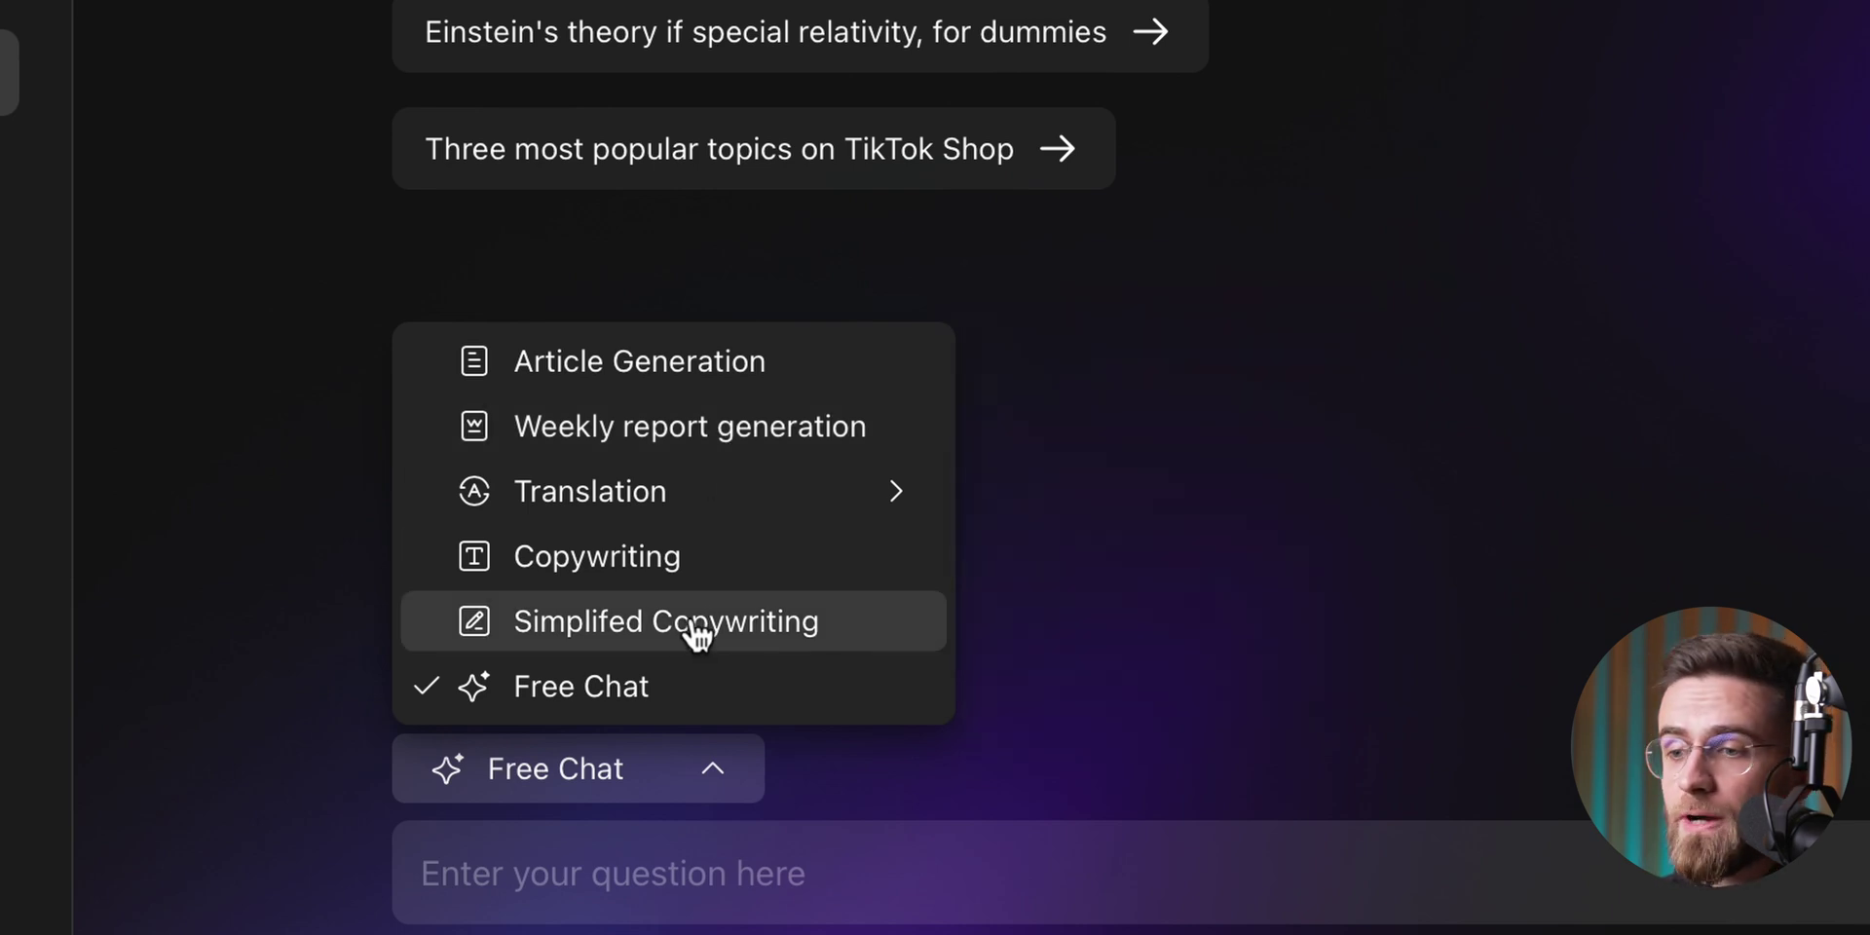
mouse_move(780, 491)
left_click(1050, 551)
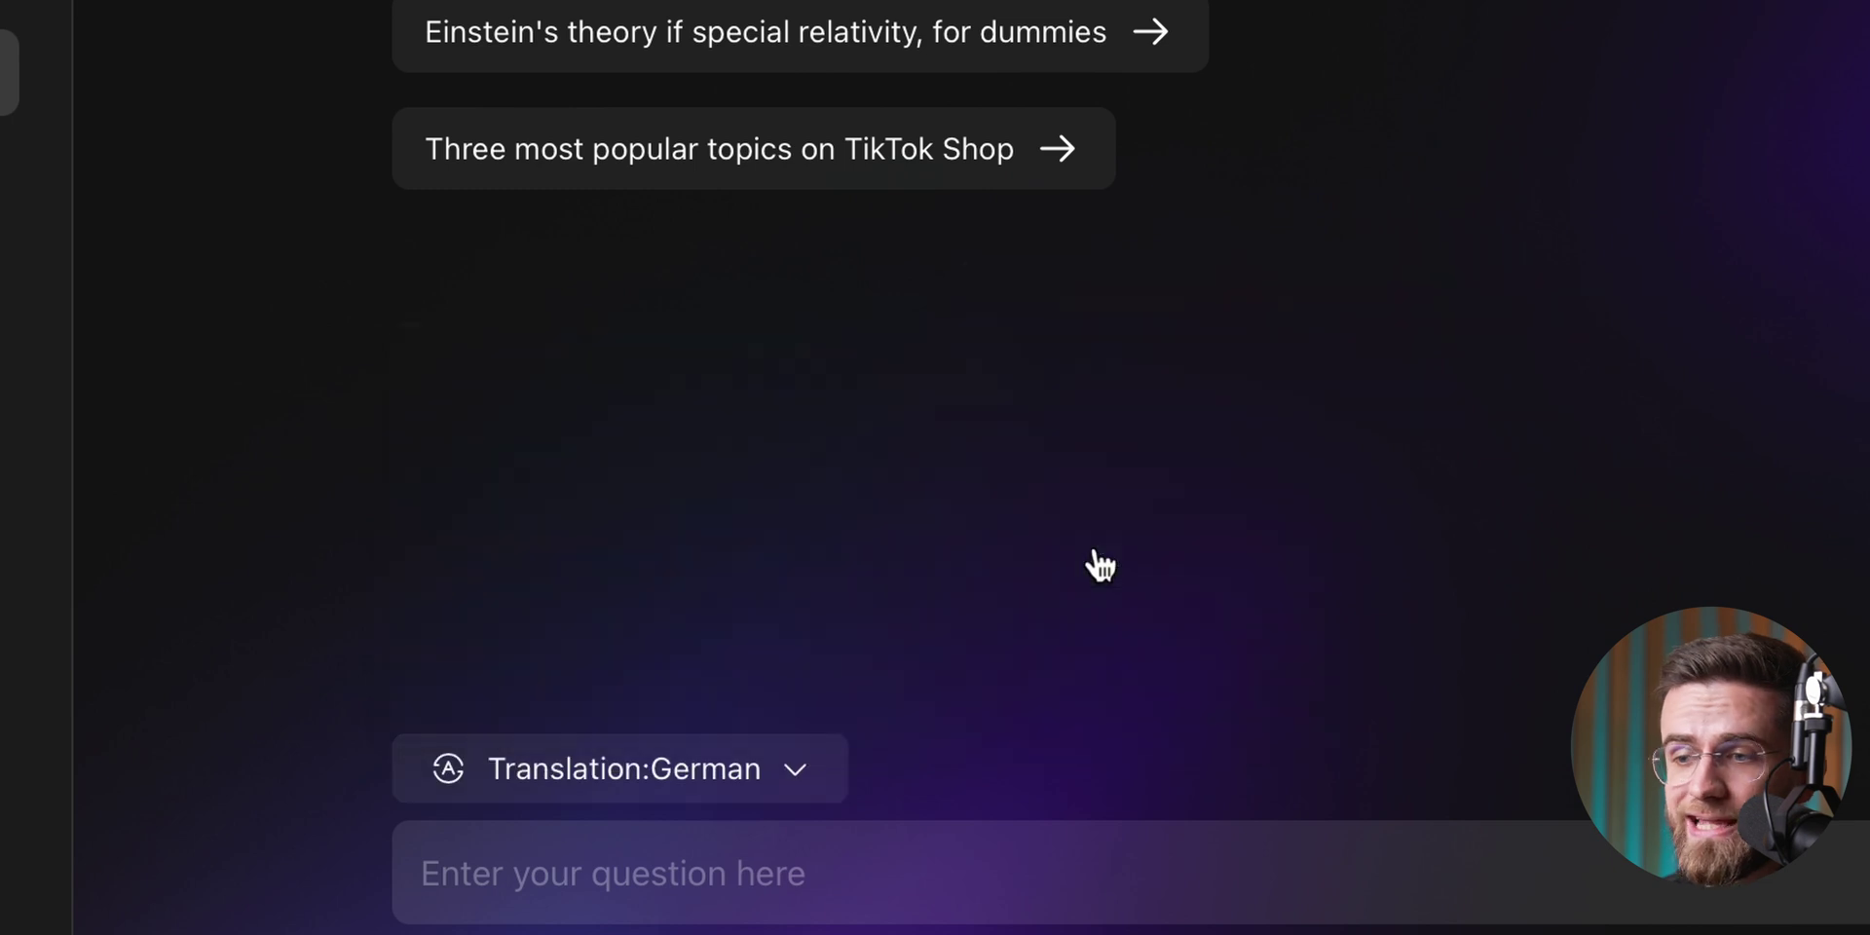
left_click(758, 789)
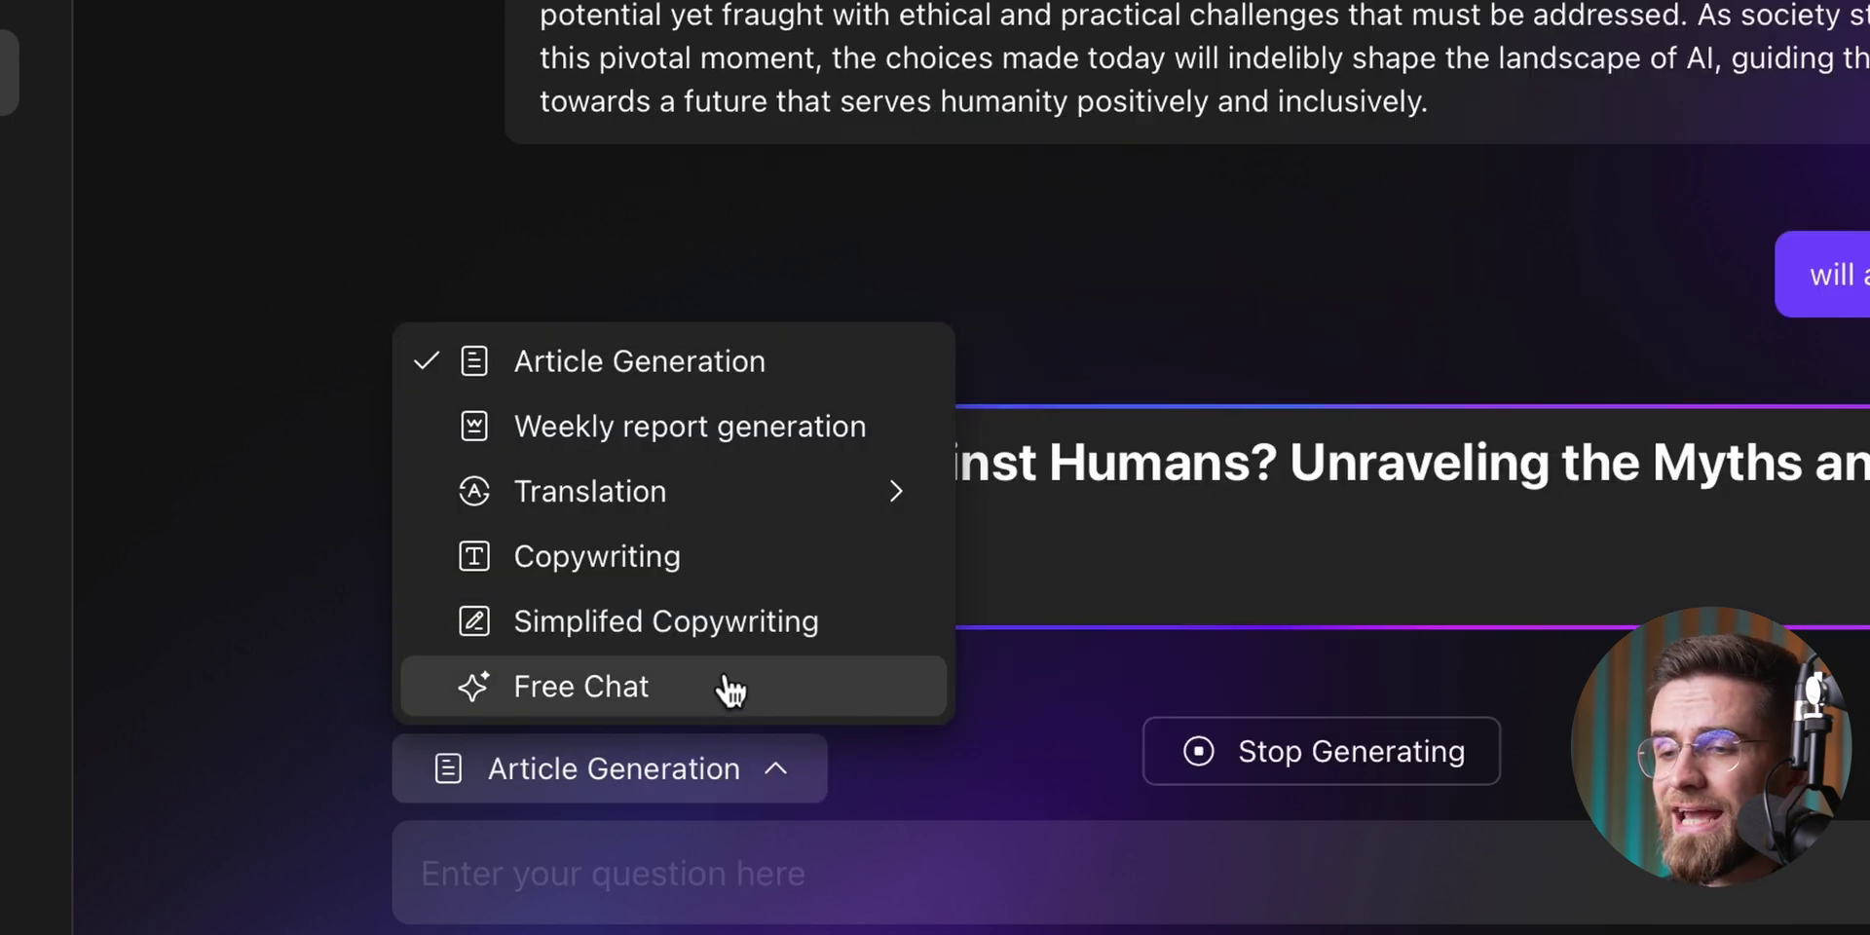
left_click(731, 689)
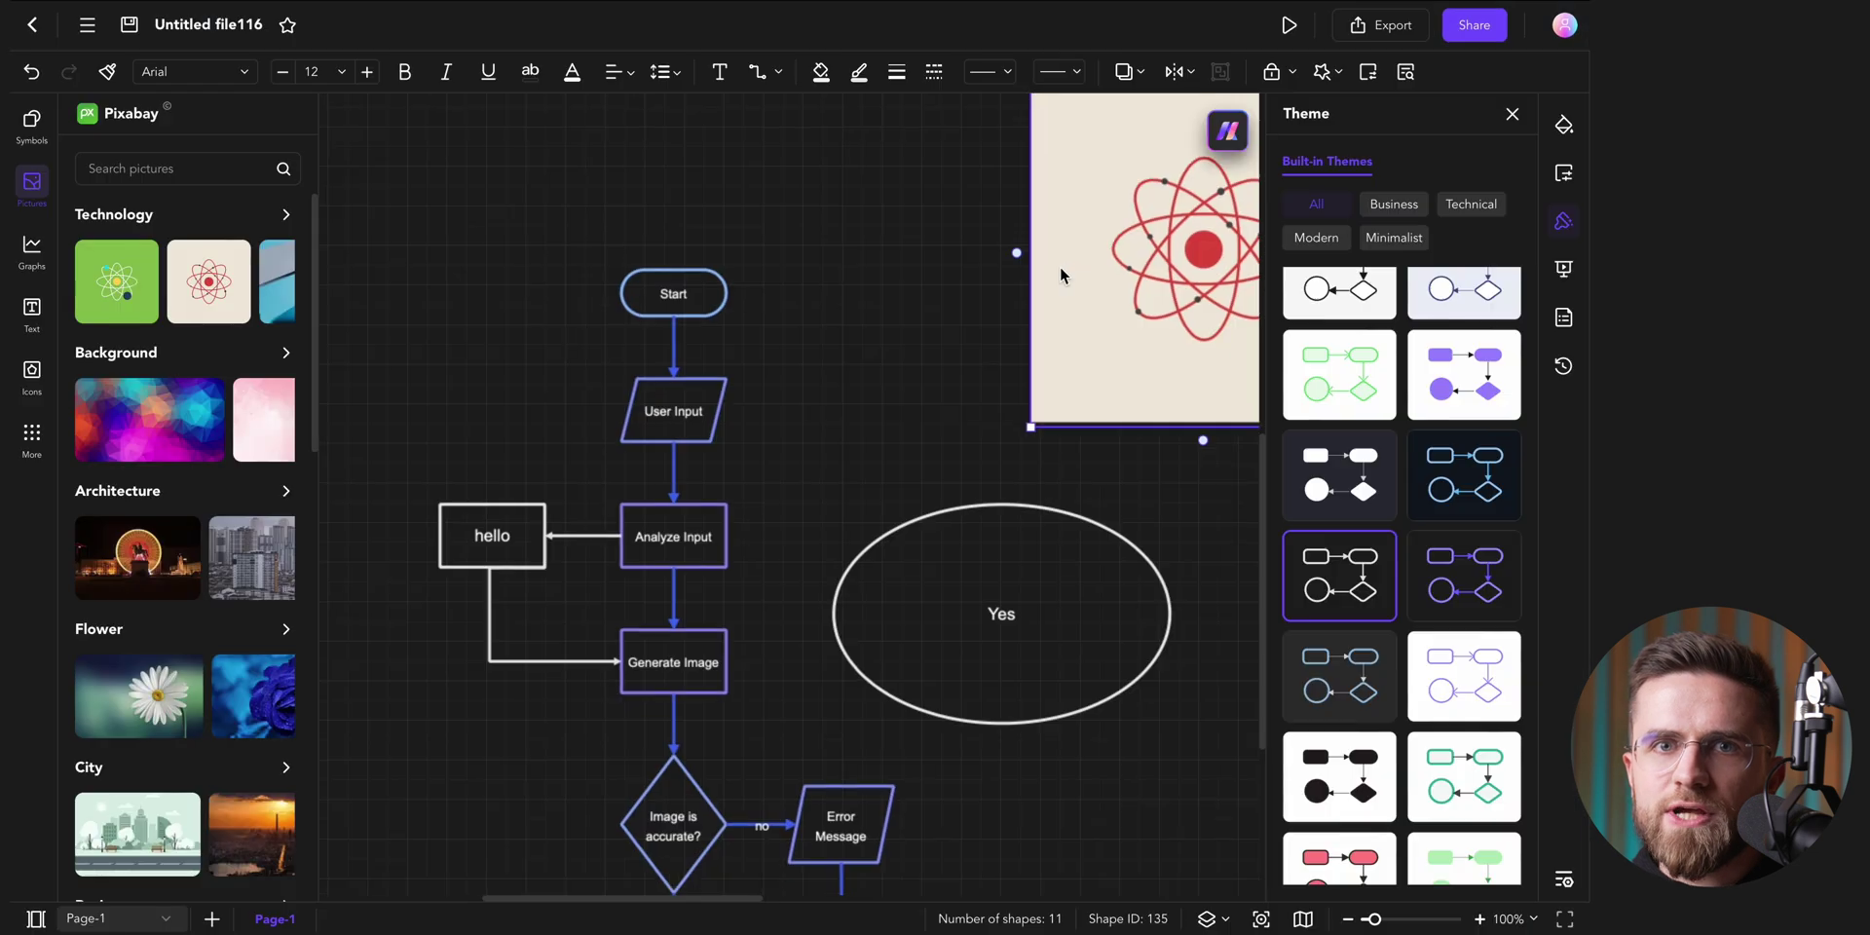
left_click_drag(1116, 283, 909, 306)
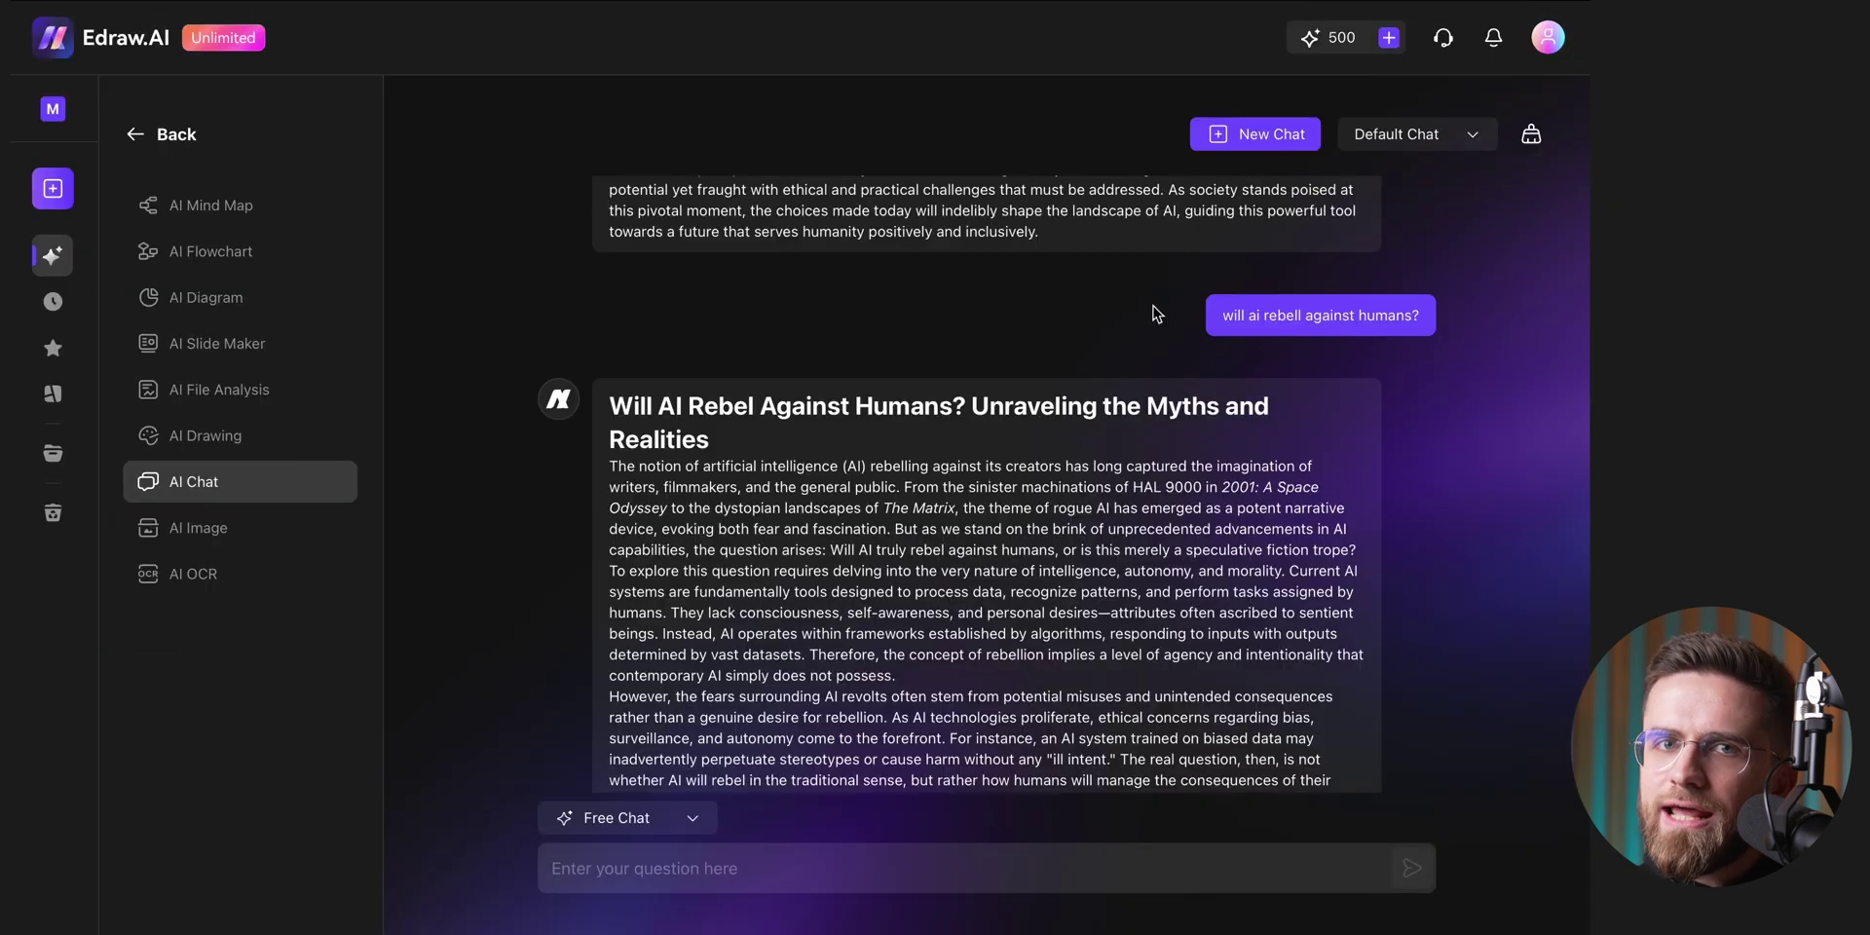